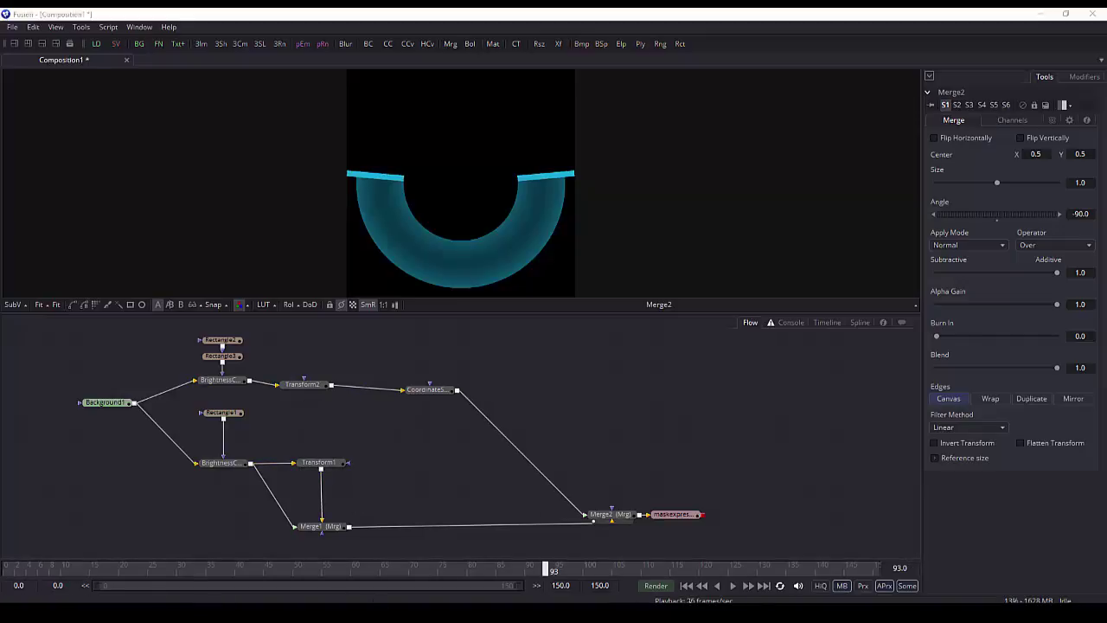
Step: Preview the finished arc animation by scrubbing the timeline back to frame 18 and playing the rendered maskexpression video
drag(548, 569, 84, 525)
drag(160, 527, 113, 532)
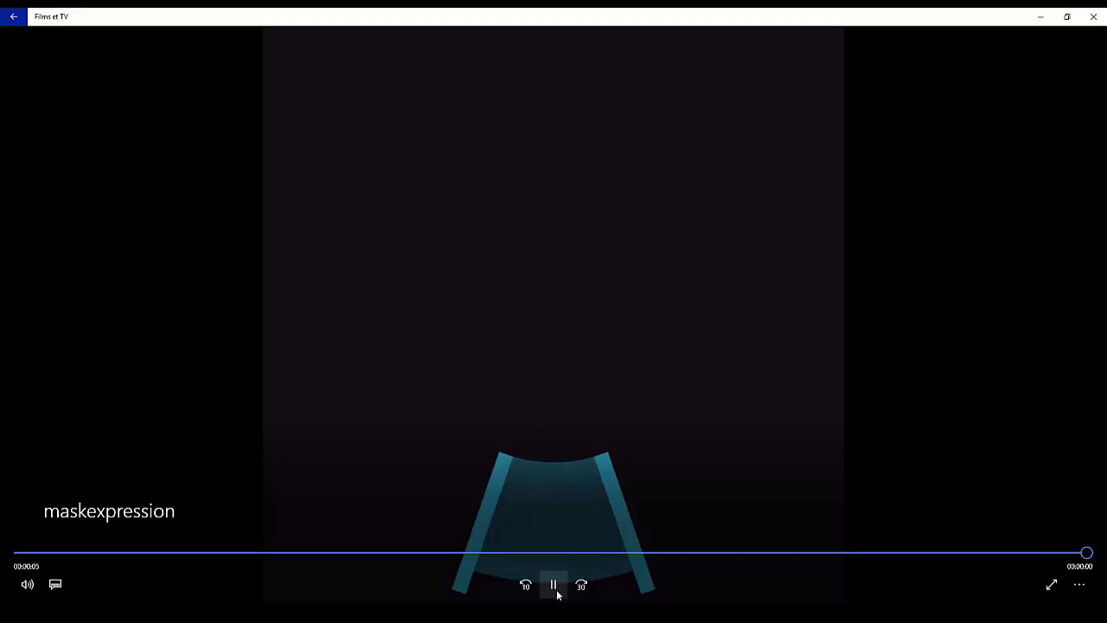
click(554, 585)
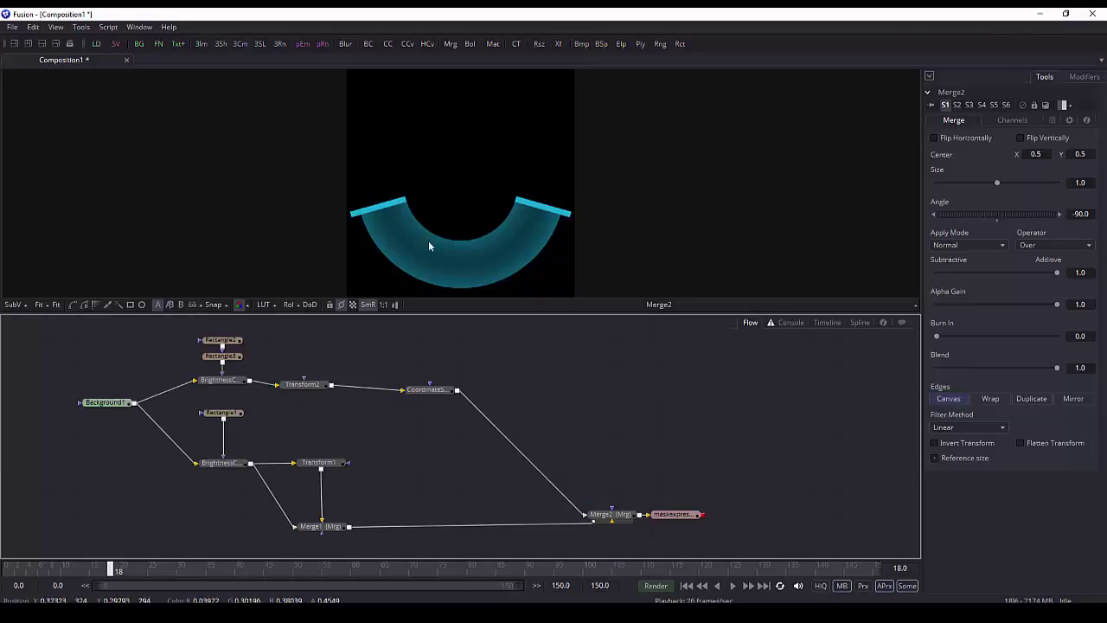
Step: Exit Fusion, saving Composition1 in the Fusion folder, and close the video player
click(12, 27)
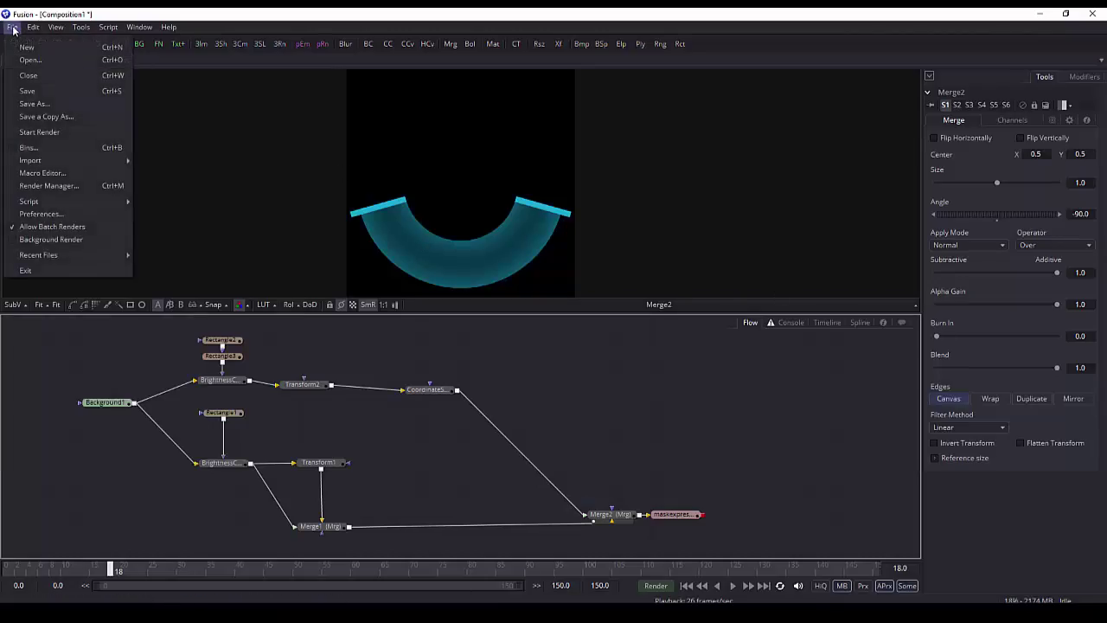
click(32, 272)
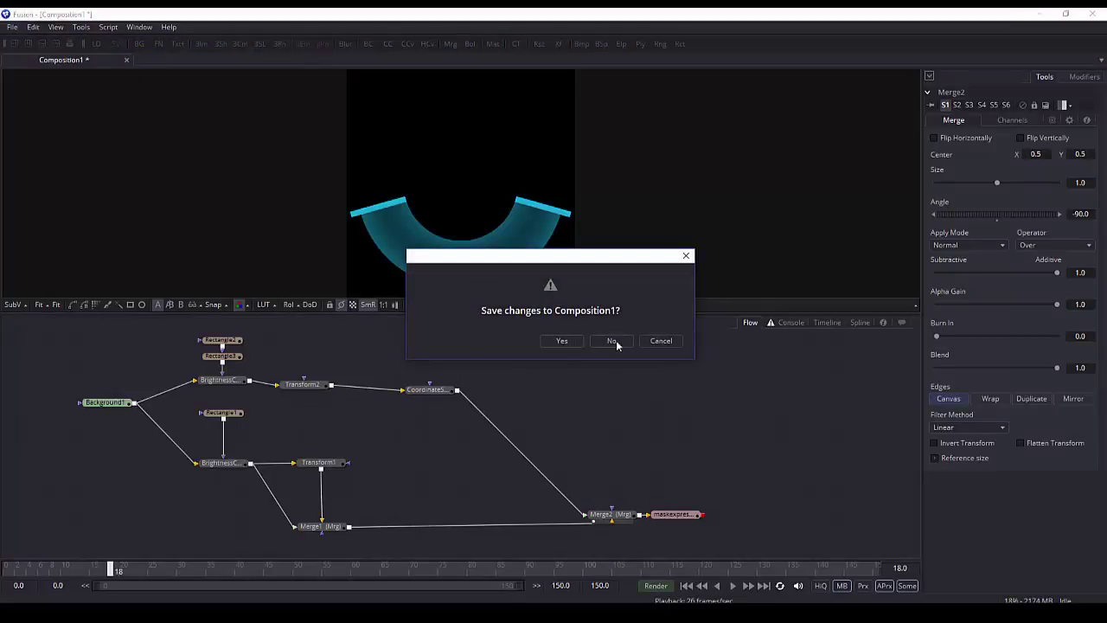
click(562, 341)
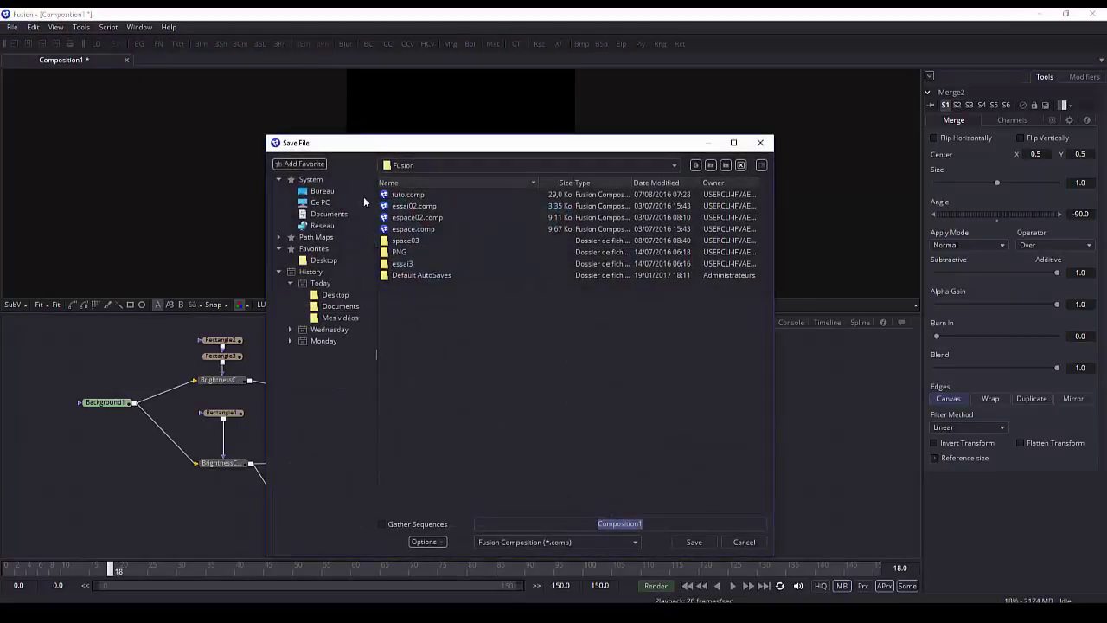
click(694, 542)
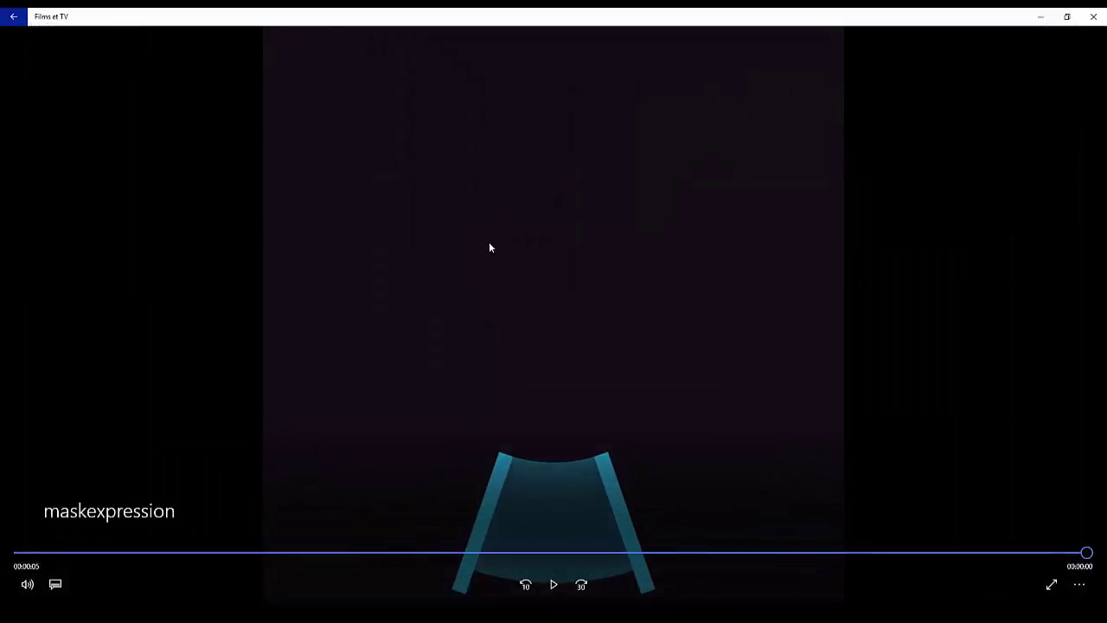
click(1093, 17)
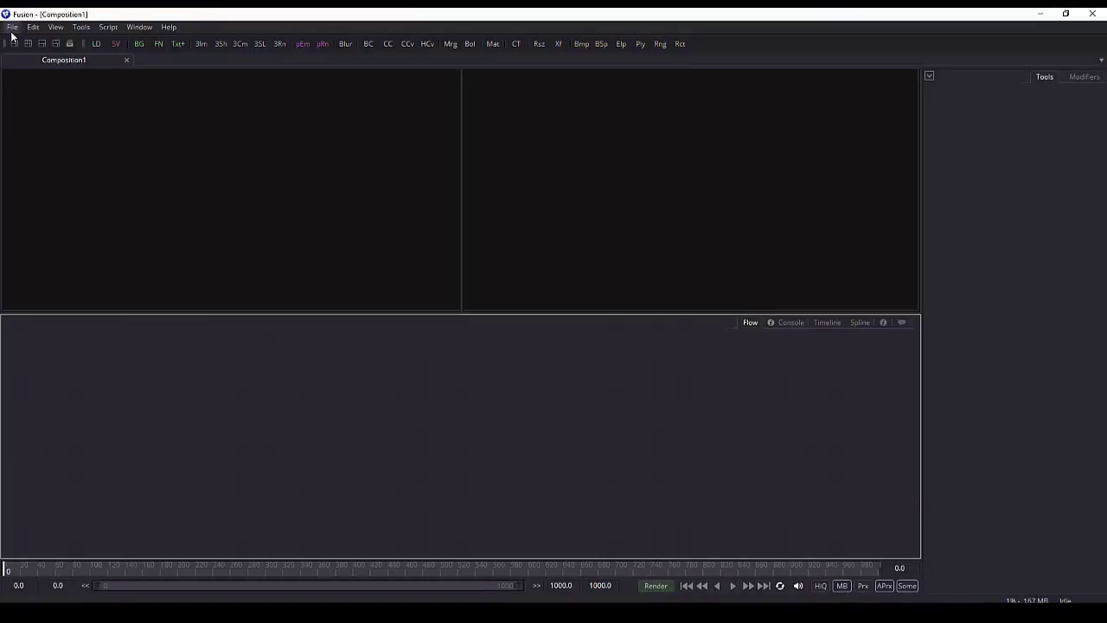
Step: Add a Background node to the new composition and place it on the left side of the flow
click(79, 29)
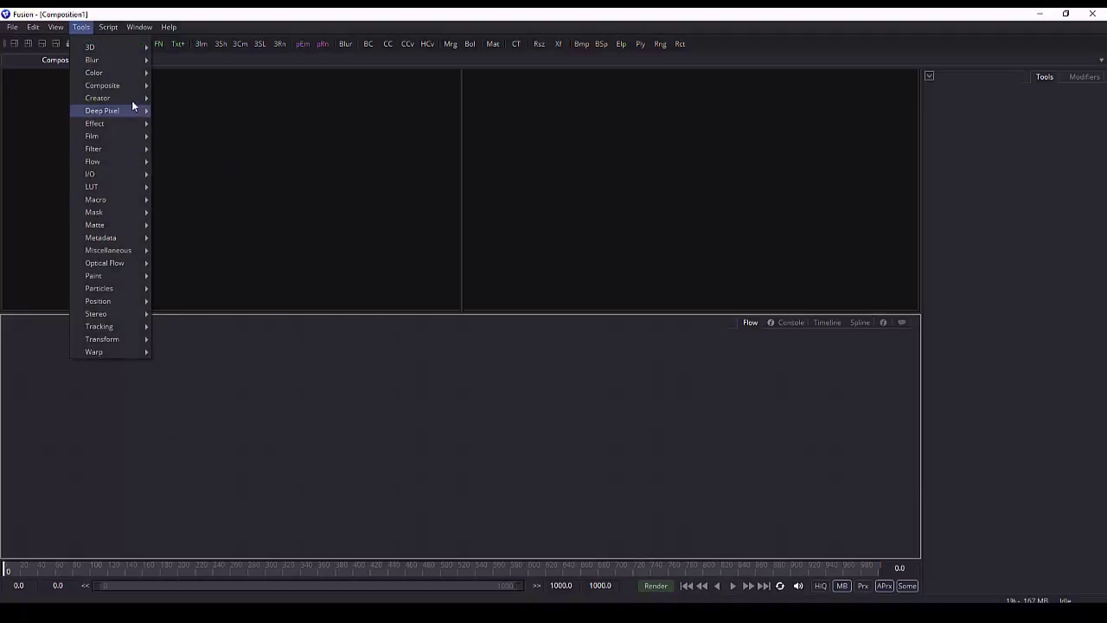
mouse_move(126, 103)
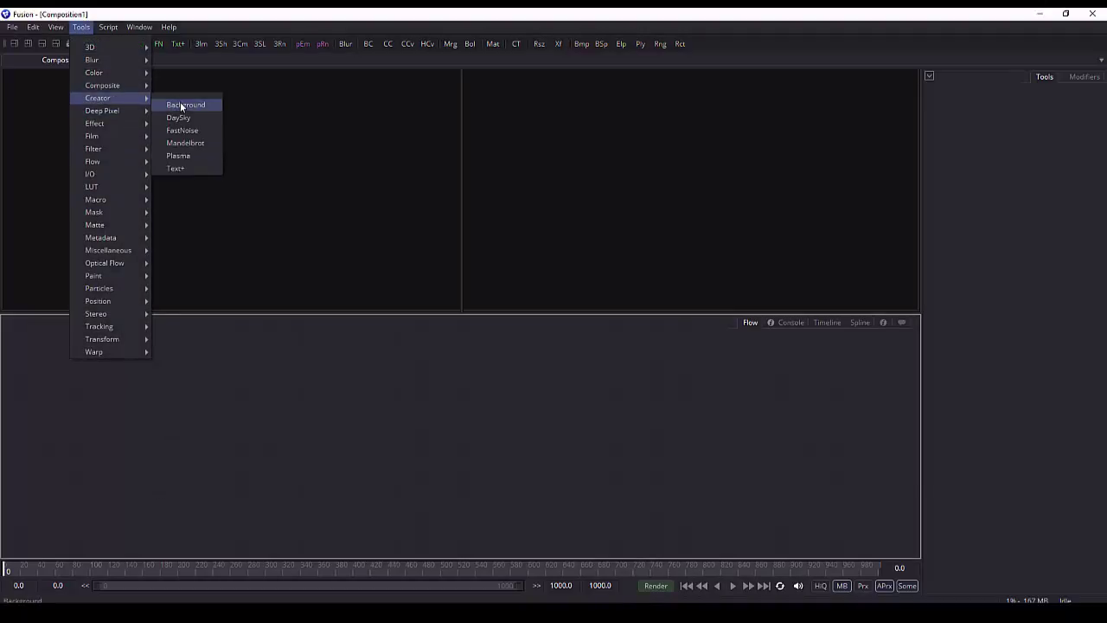
click(327, 467)
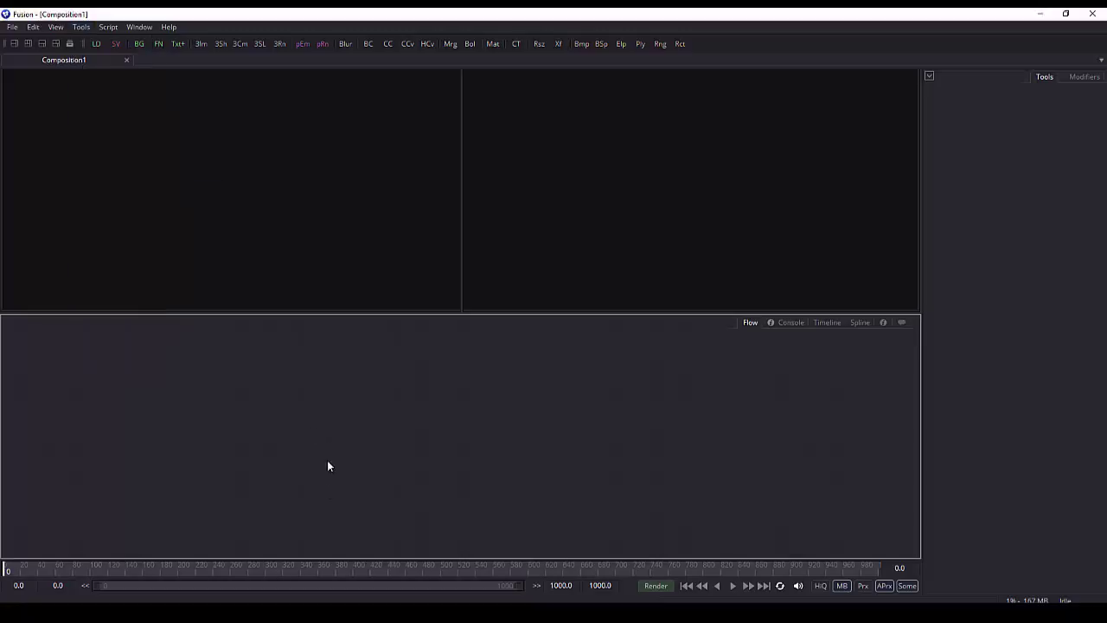
click(138, 45)
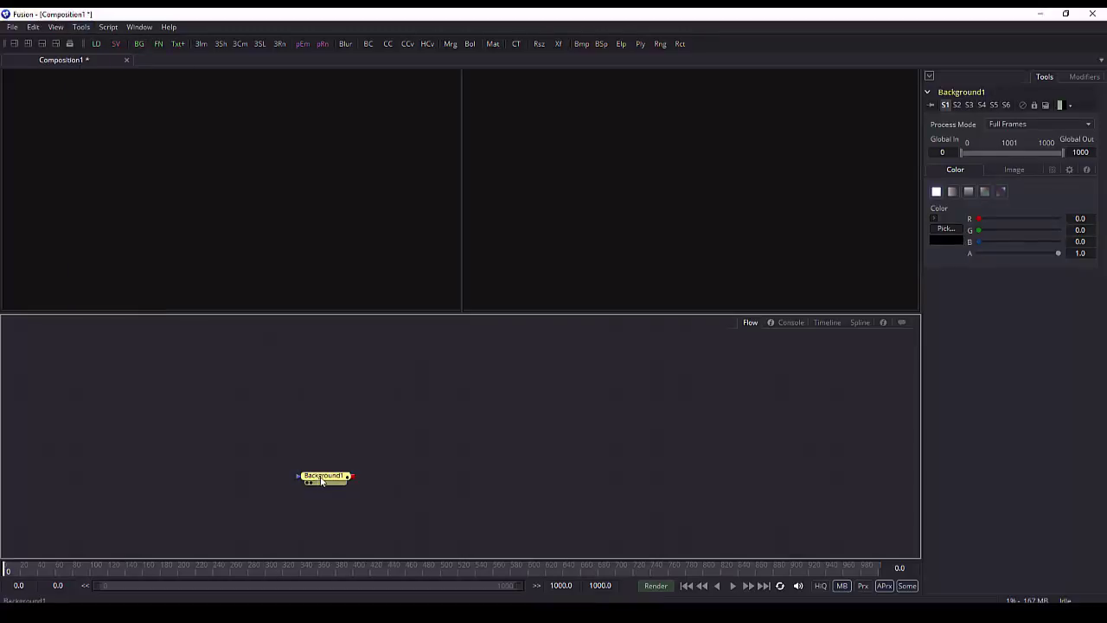
drag(322, 479, 184, 452)
Step: Remove the right view from the view layout so a single viewer is used
right_click(614, 246)
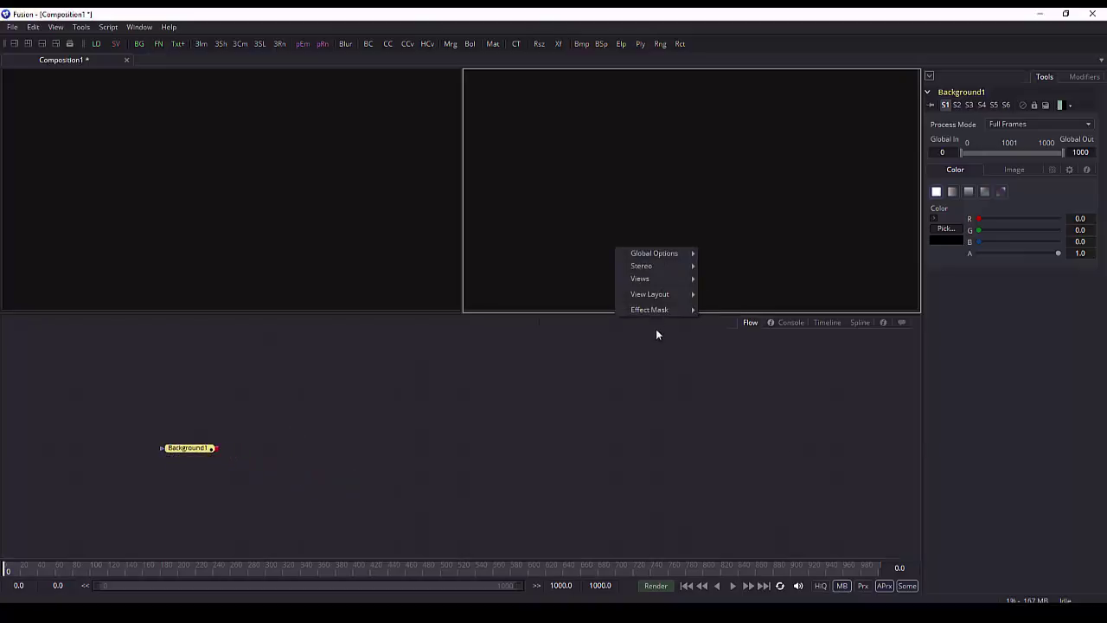
mouse_move(658, 278)
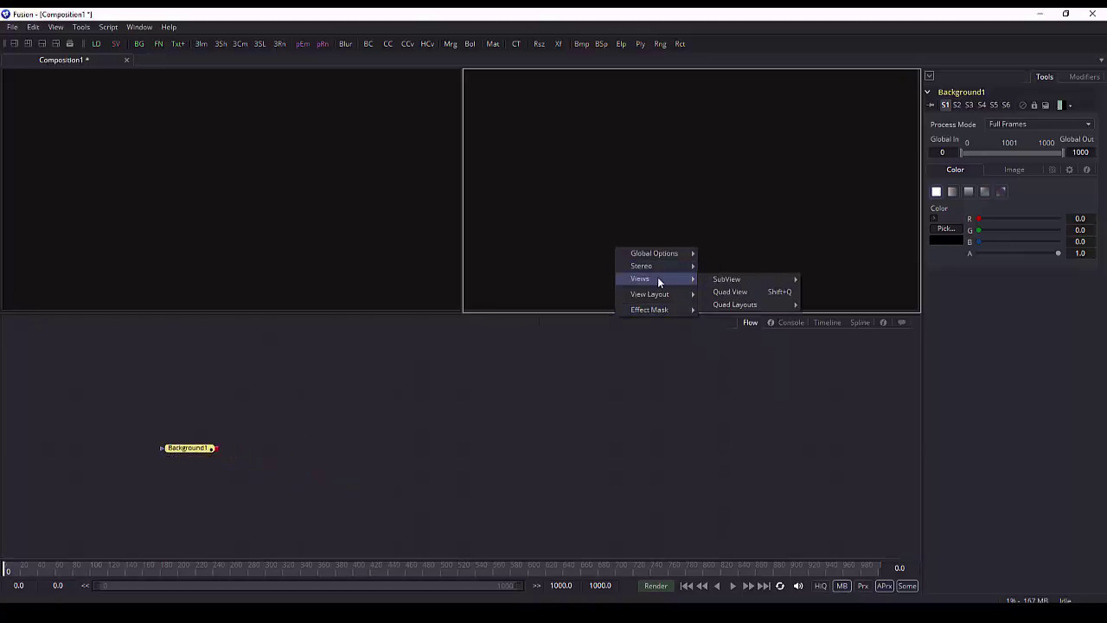
mouse_move(778, 281)
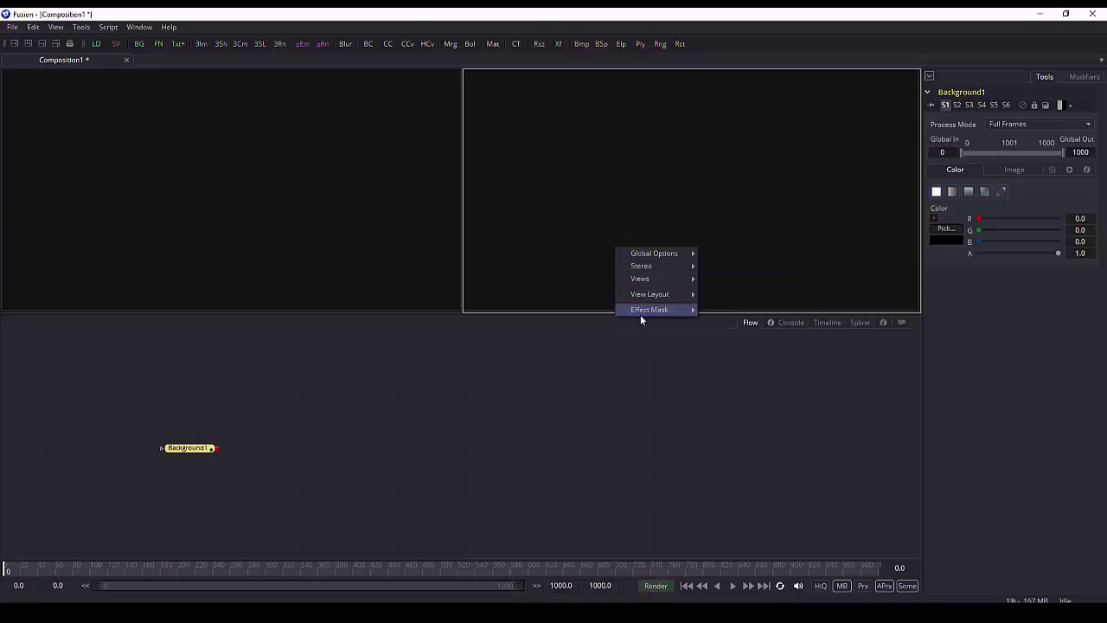
mouse_move(655, 252)
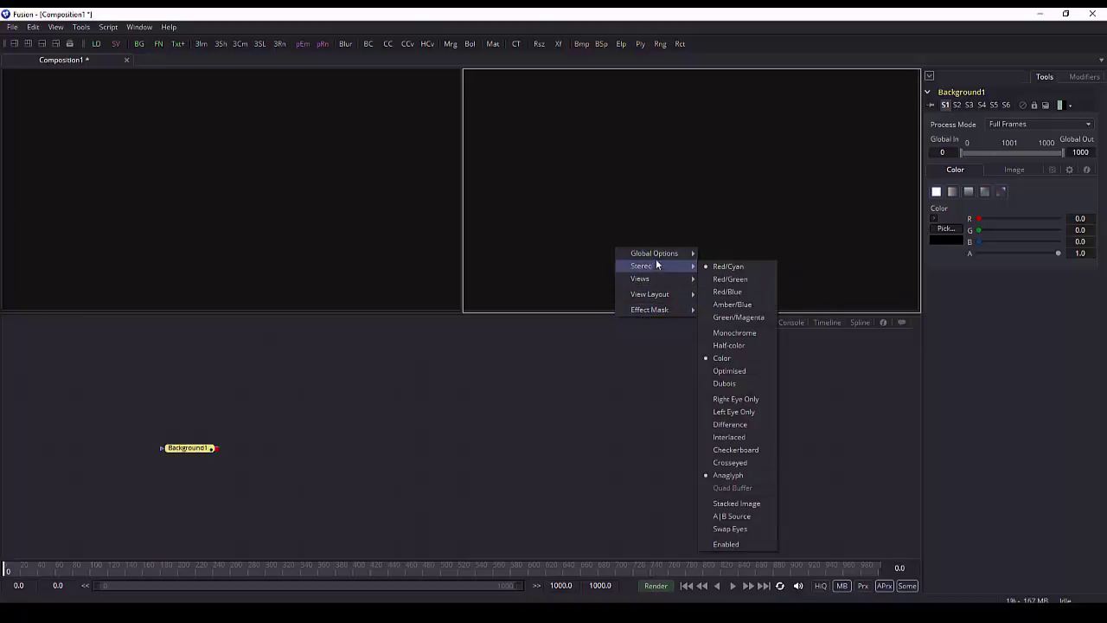
right_click(815, 213)
mouse_move(861, 246)
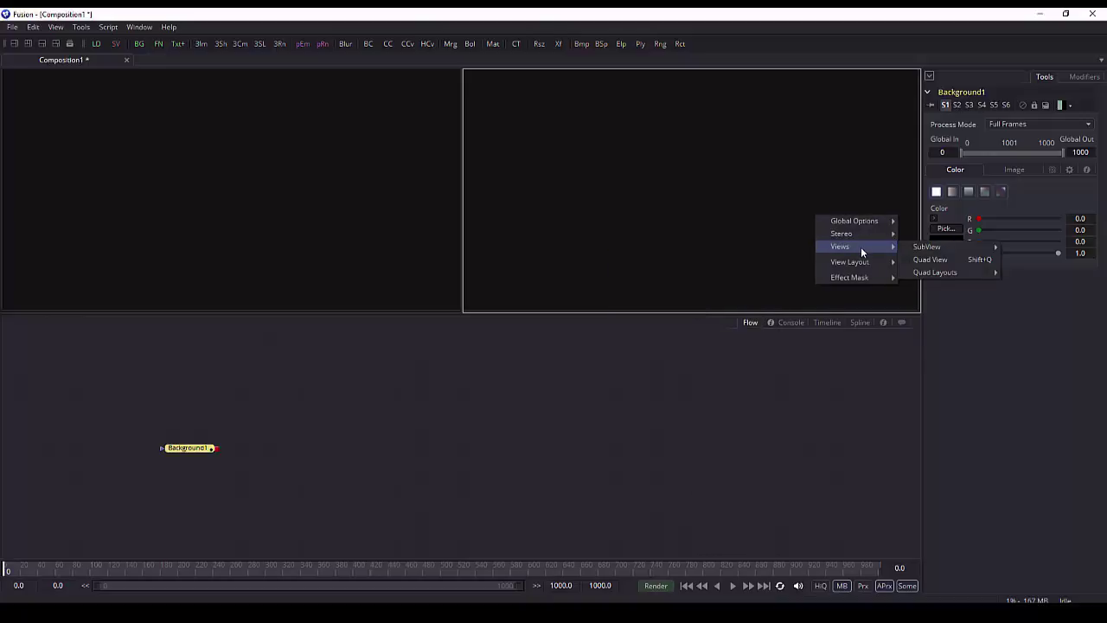
mouse_move(943, 249)
mouse_move(886, 267)
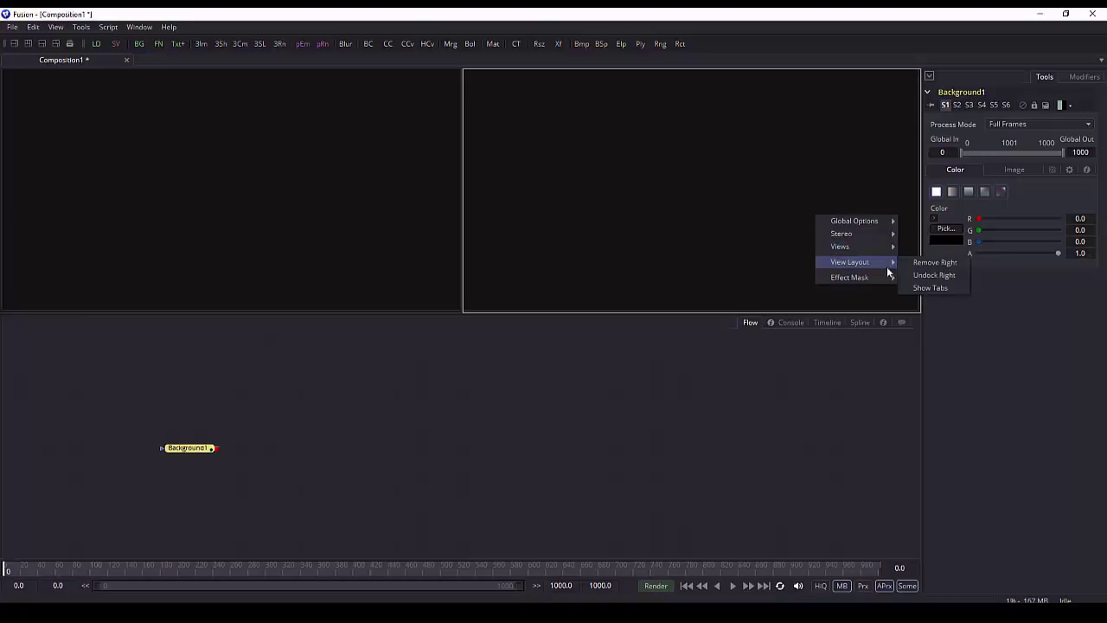
click(926, 261)
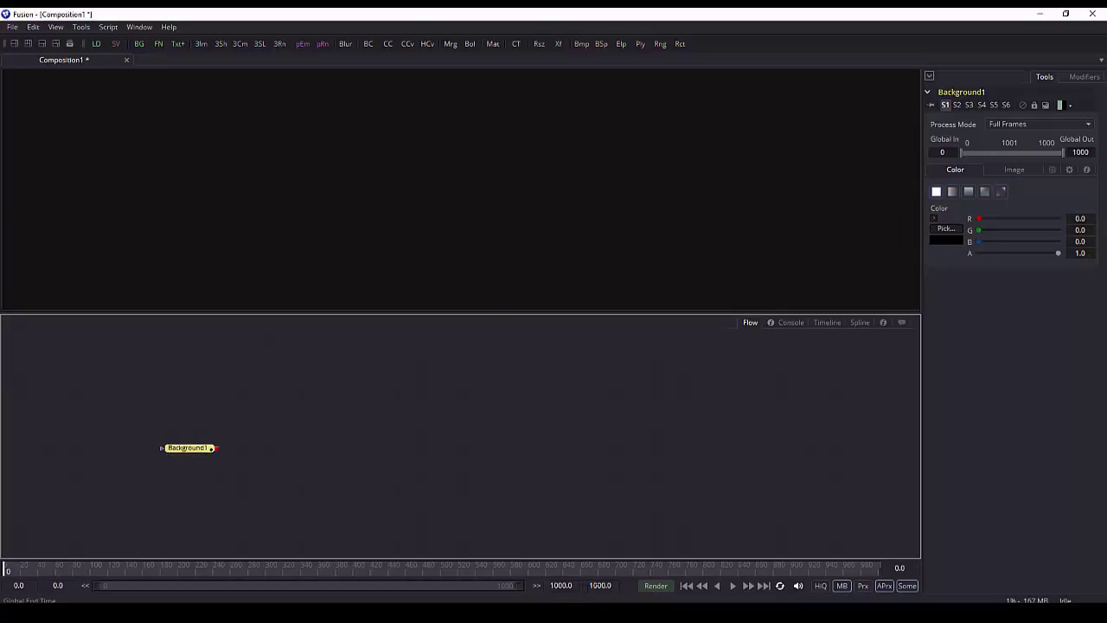
Step: Set the global end frame to 150 and the render end frame to 0
click(600, 584)
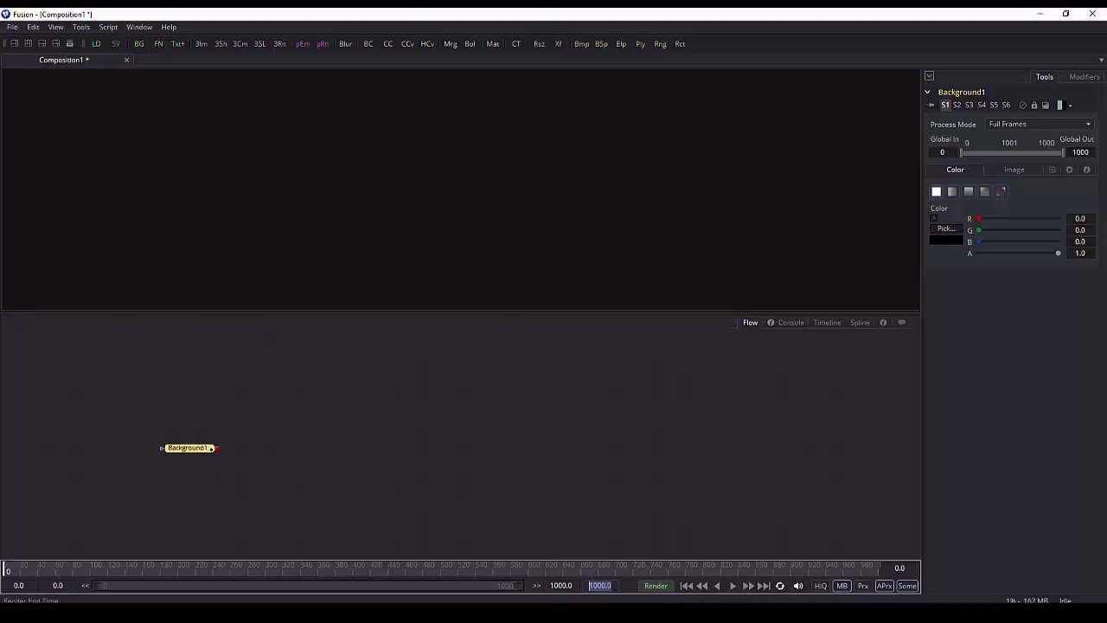
text(150)
key(Return)
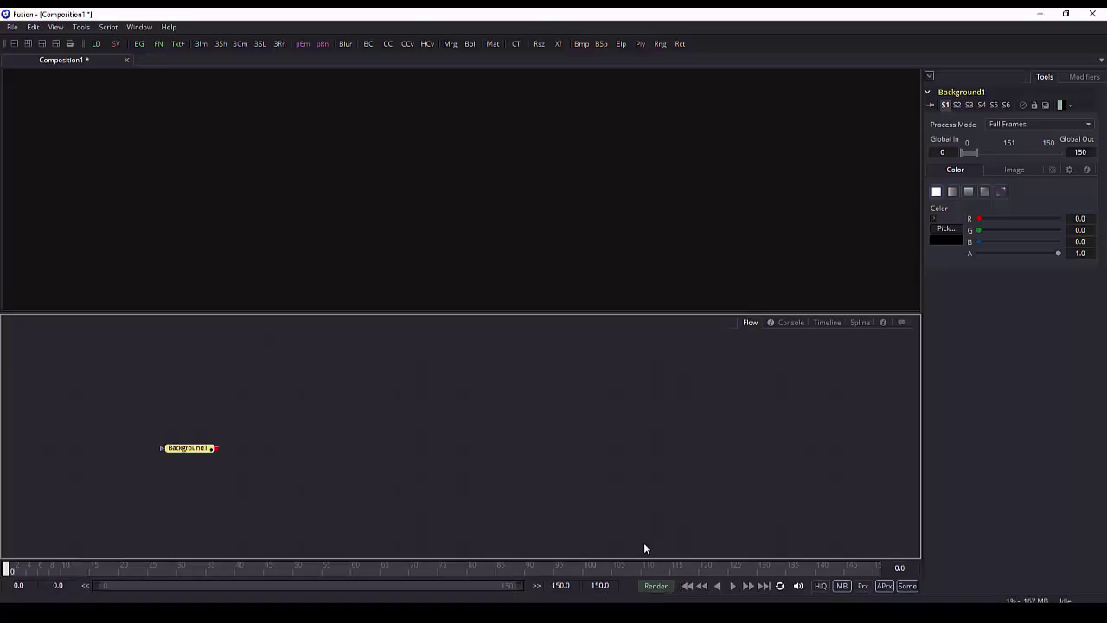
click(562, 585)
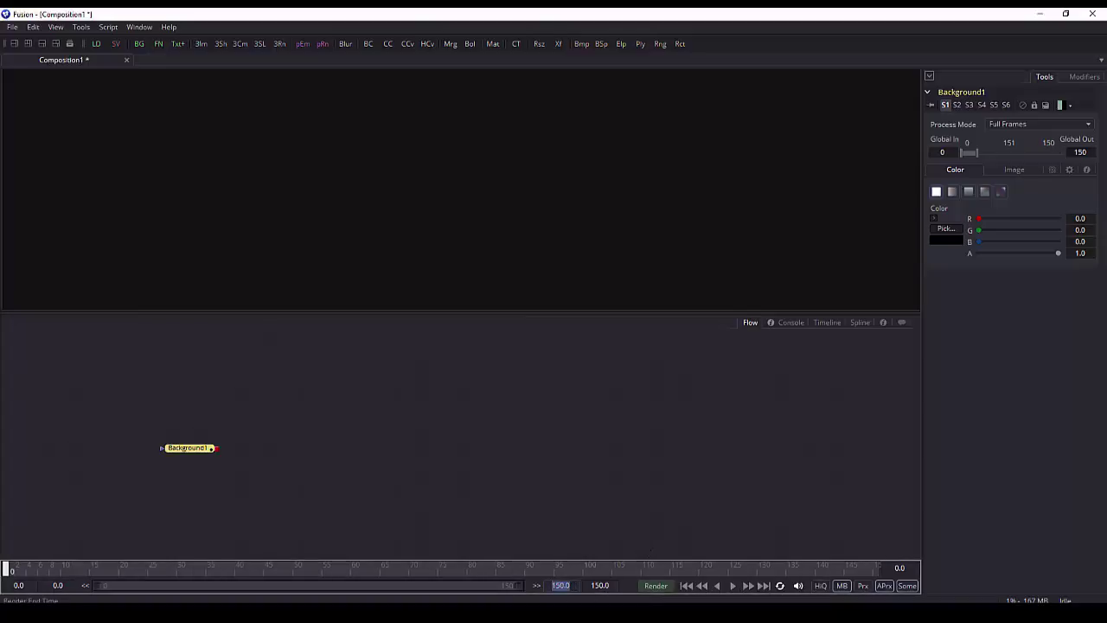
text(0)
click(608, 548)
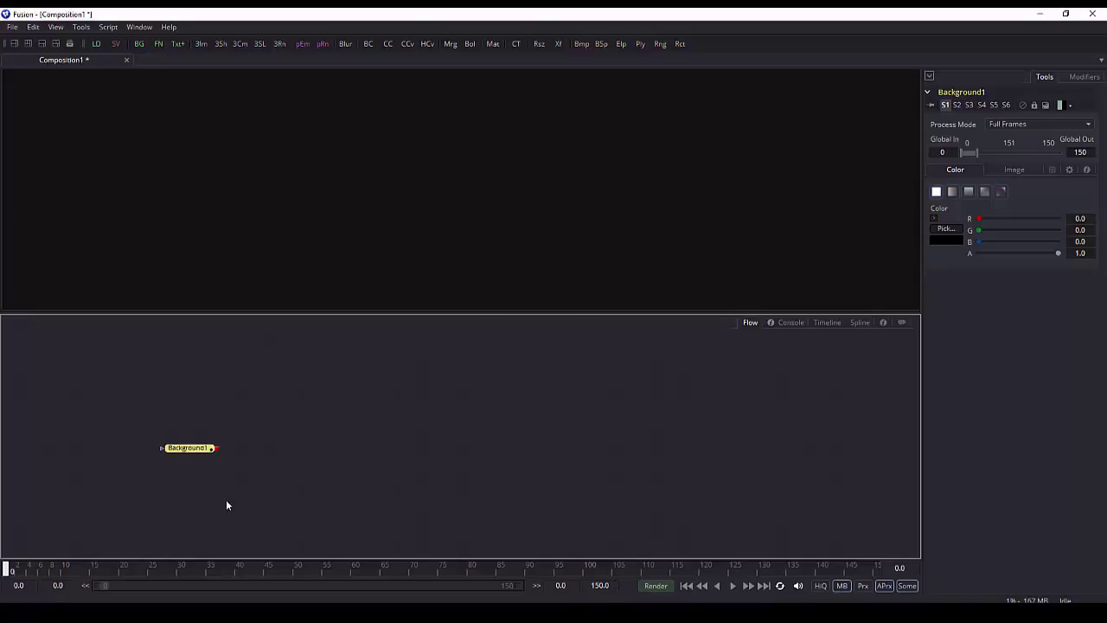
Step: Display the Background node in the viewer and set its color to blue #00aaff
click(171, 456)
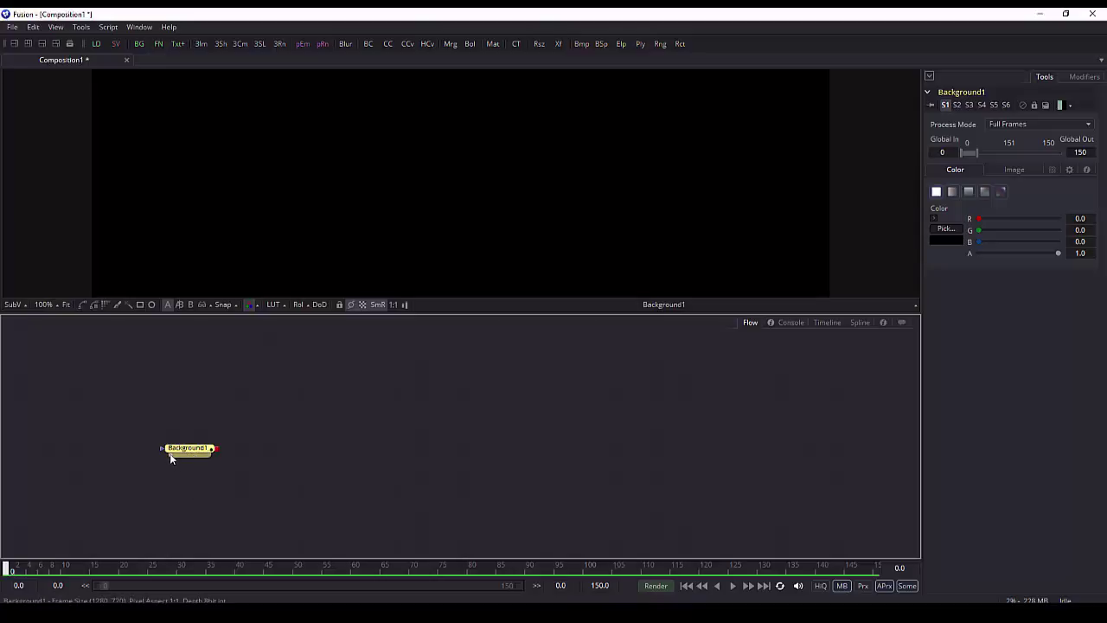
mouse_move(170, 457)
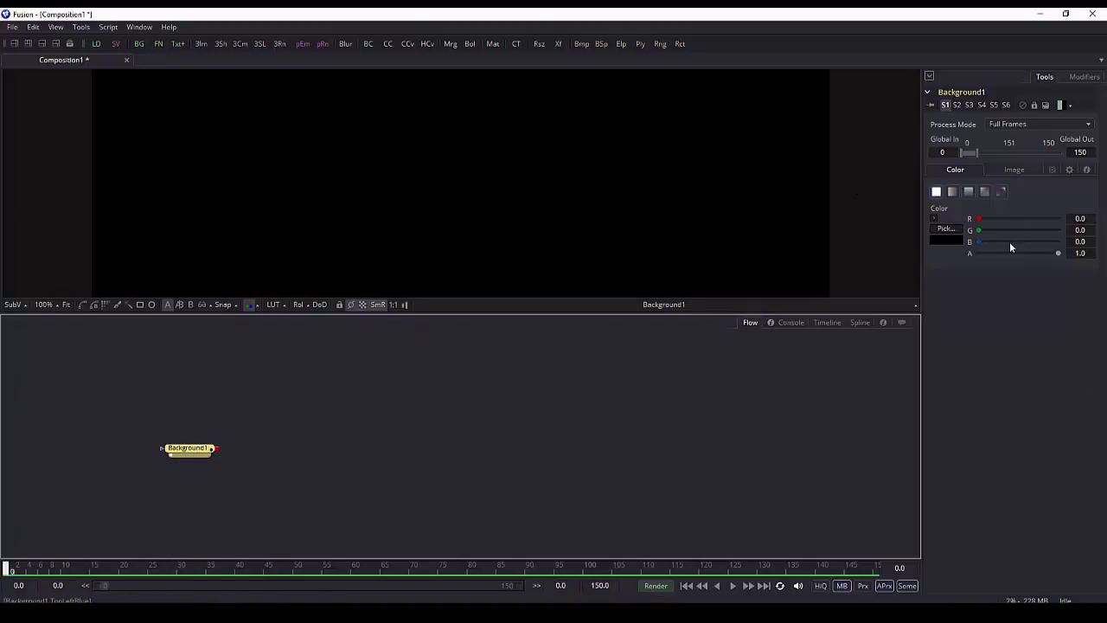
click(946, 229)
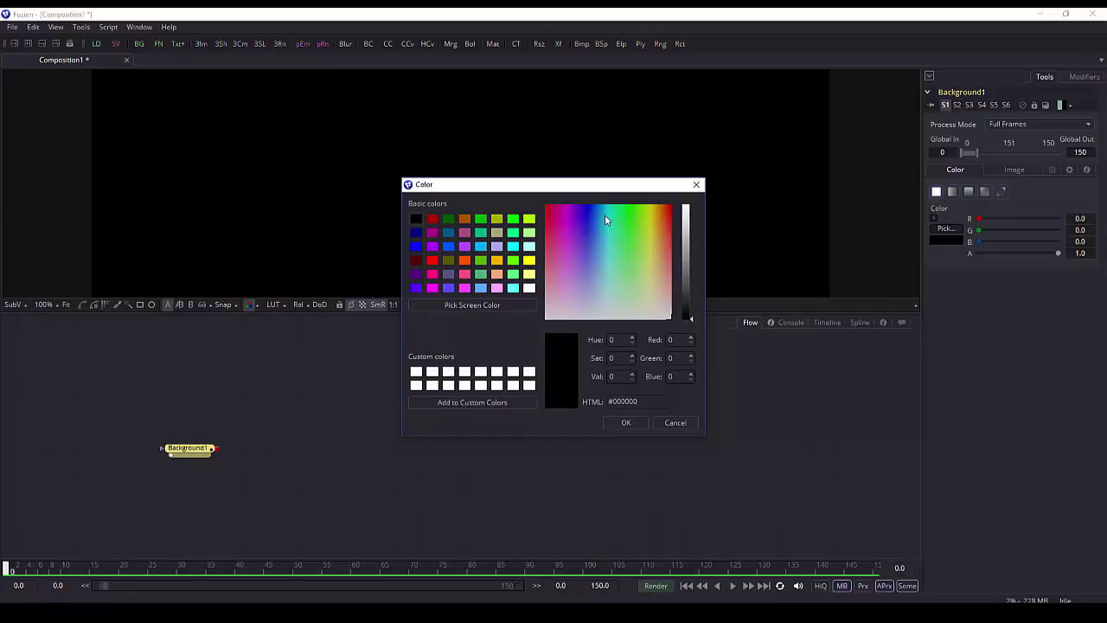
click(481, 247)
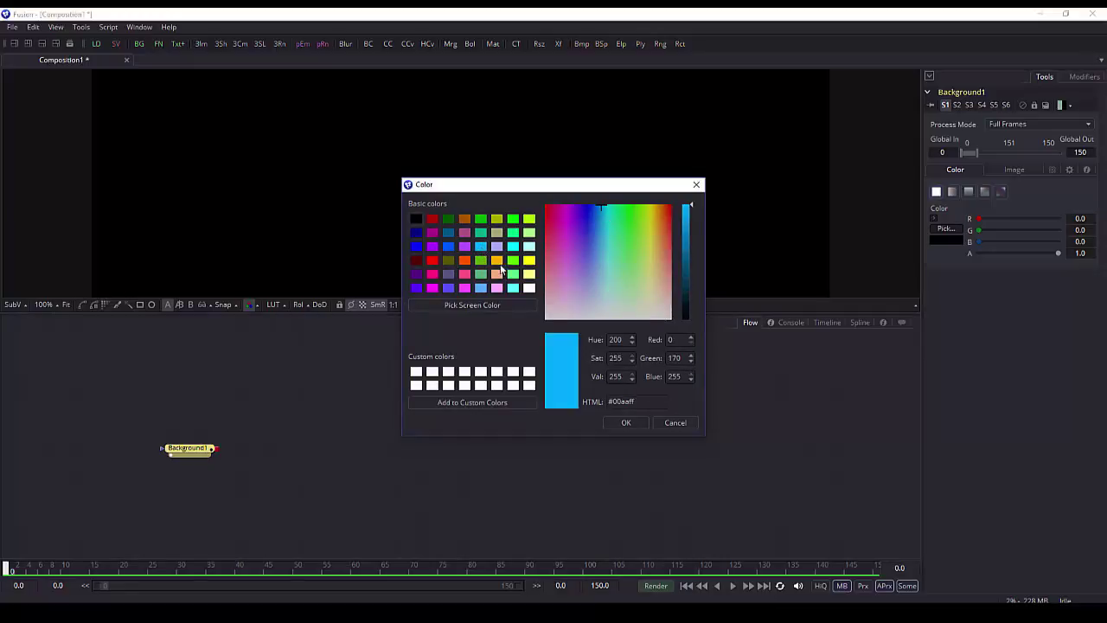
click(626, 422)
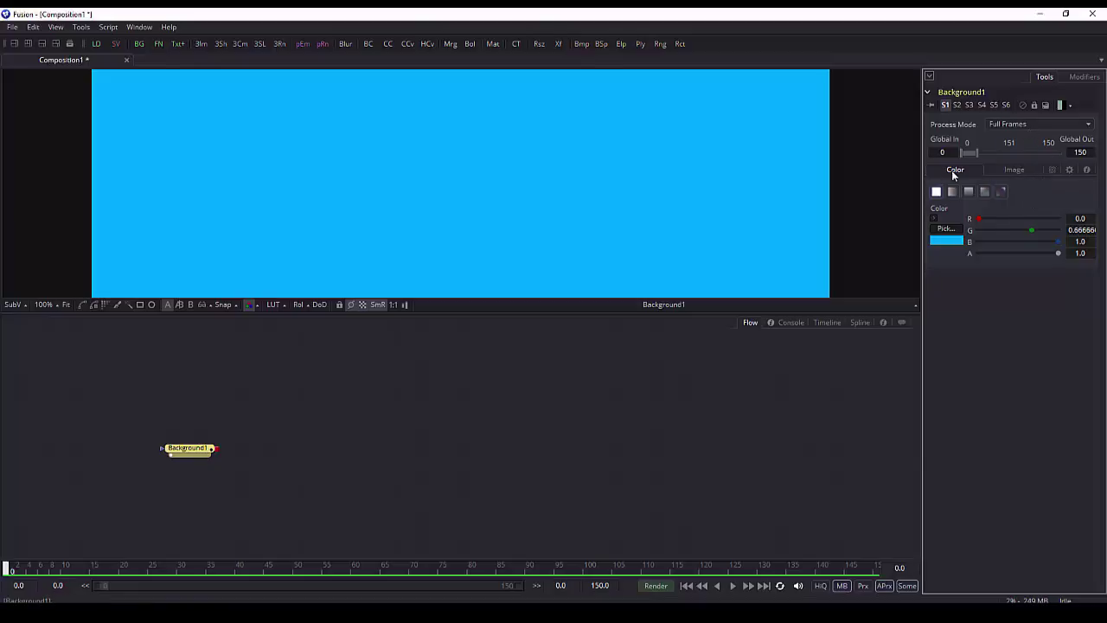
Step: Set the Background image size to 1000 by 1000 pixels and fit it in the viewer
click(1014, 170)
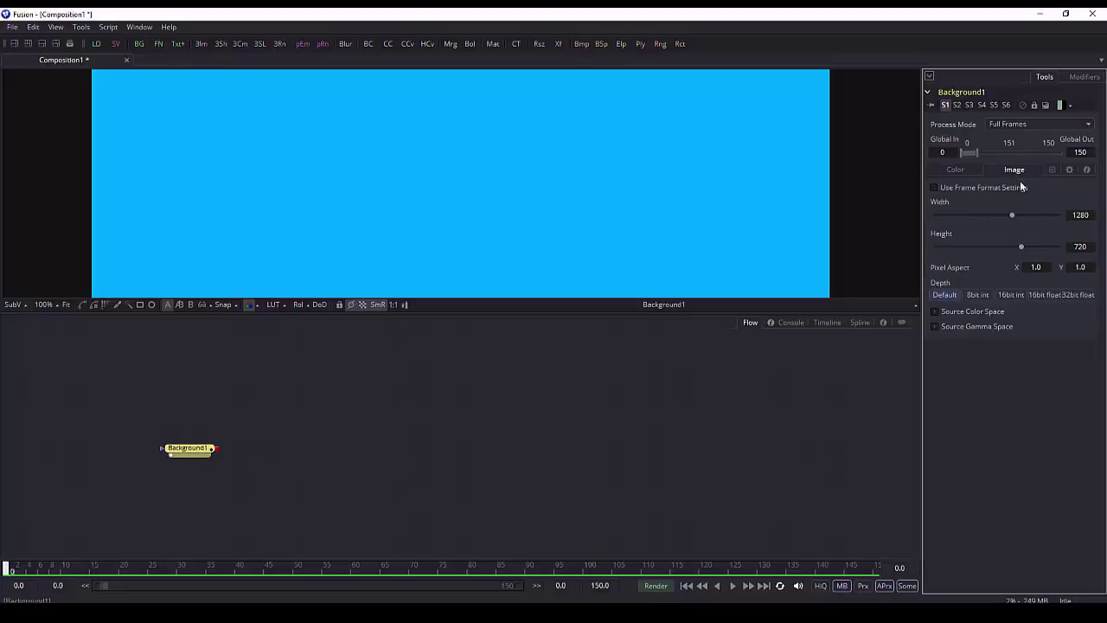
click(1081, 215)
text(1000)
key(Tab)
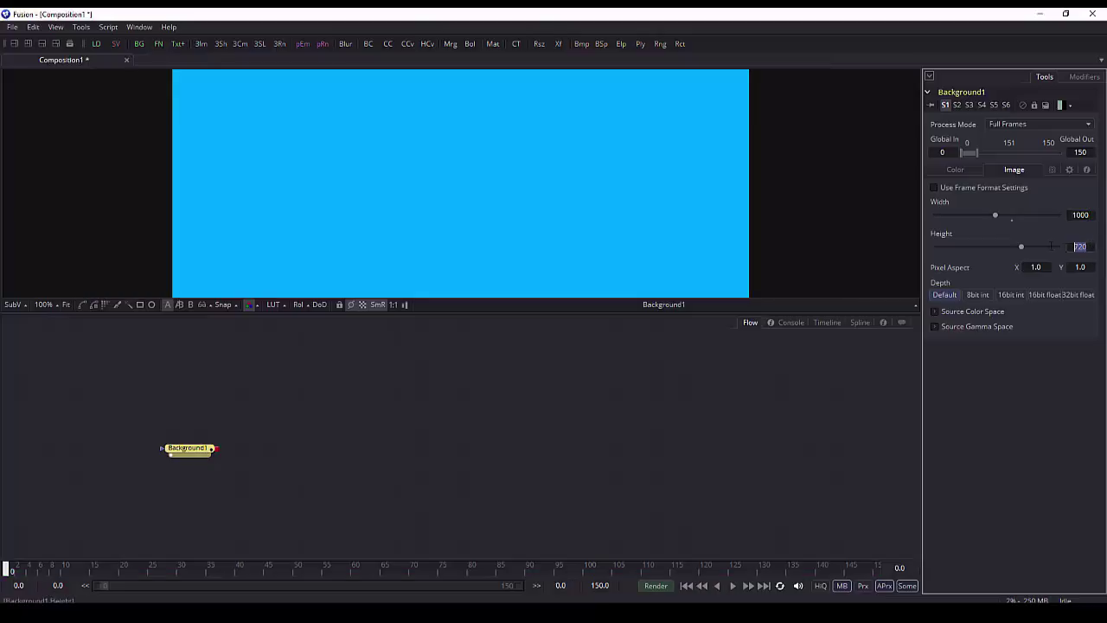
text(1000)
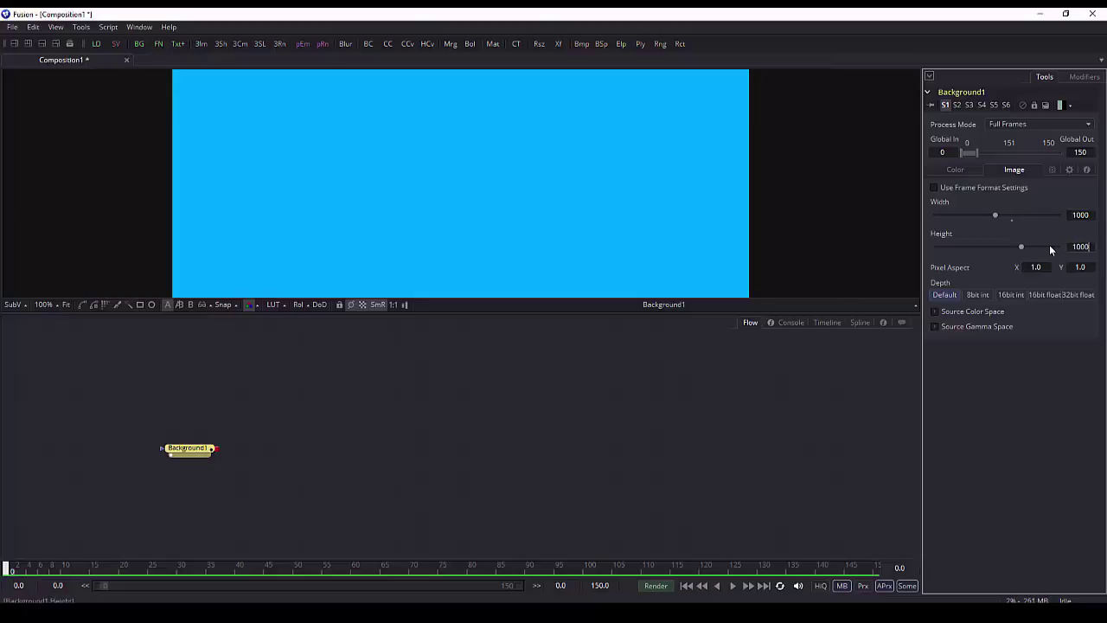
key(Tab)
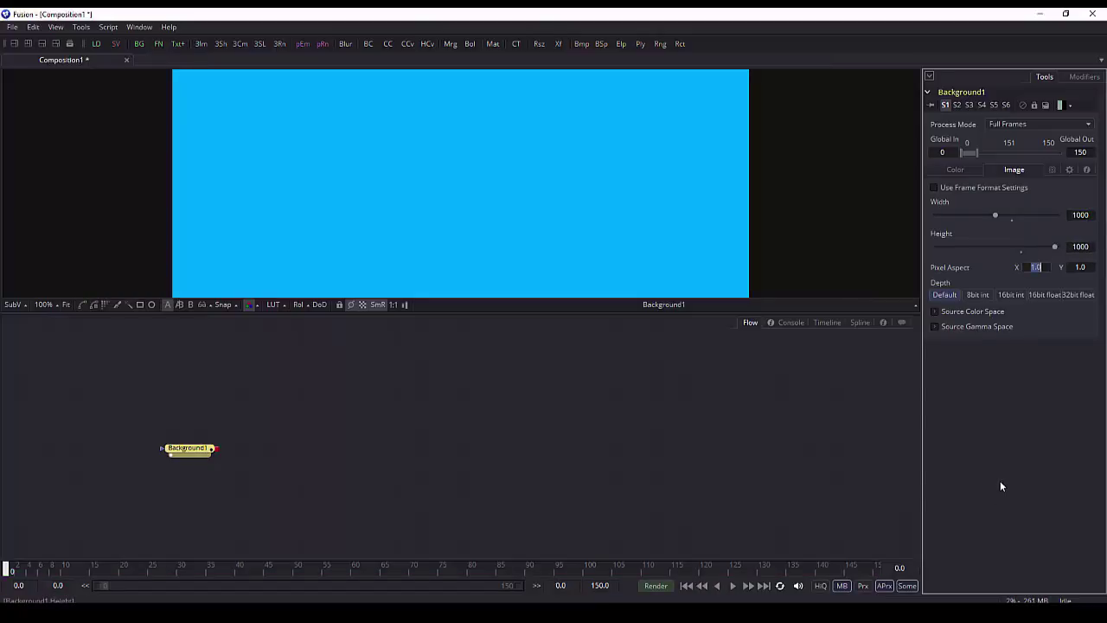
click(66, 304)
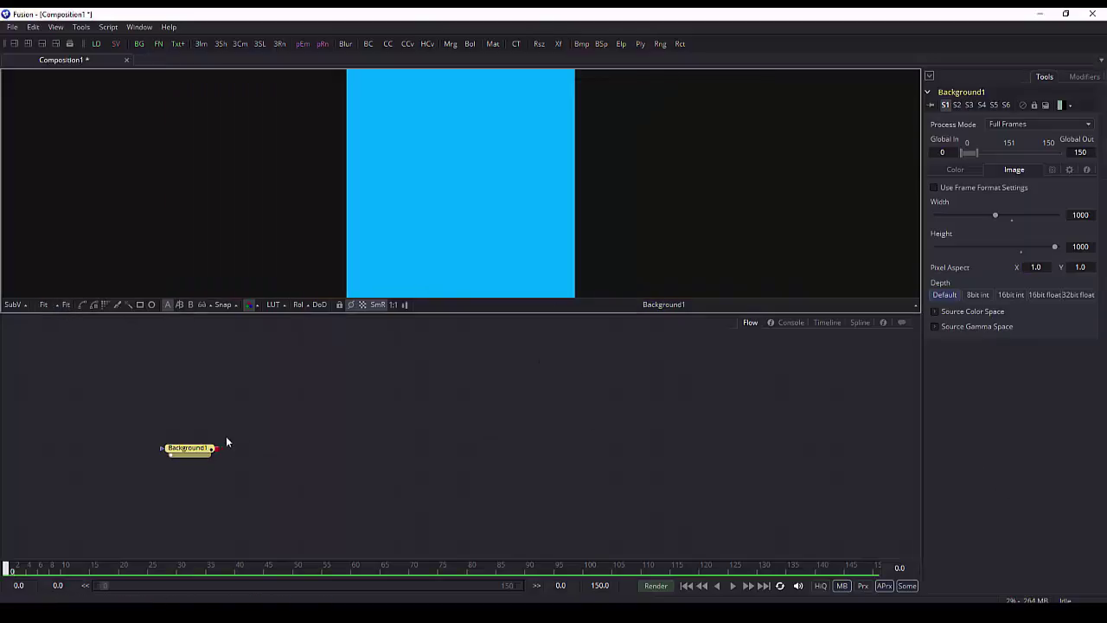
Step: Move the Background node further left and chain two Brightness/Contrast nodes after it
drag(197, 450, 154, 444)
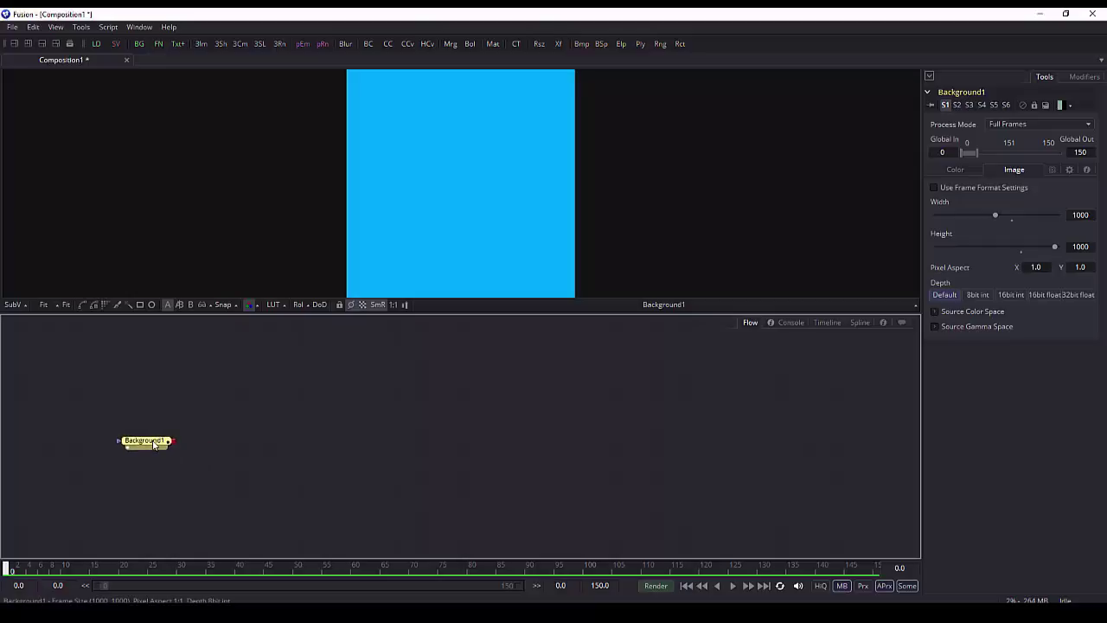
click(82, 28)
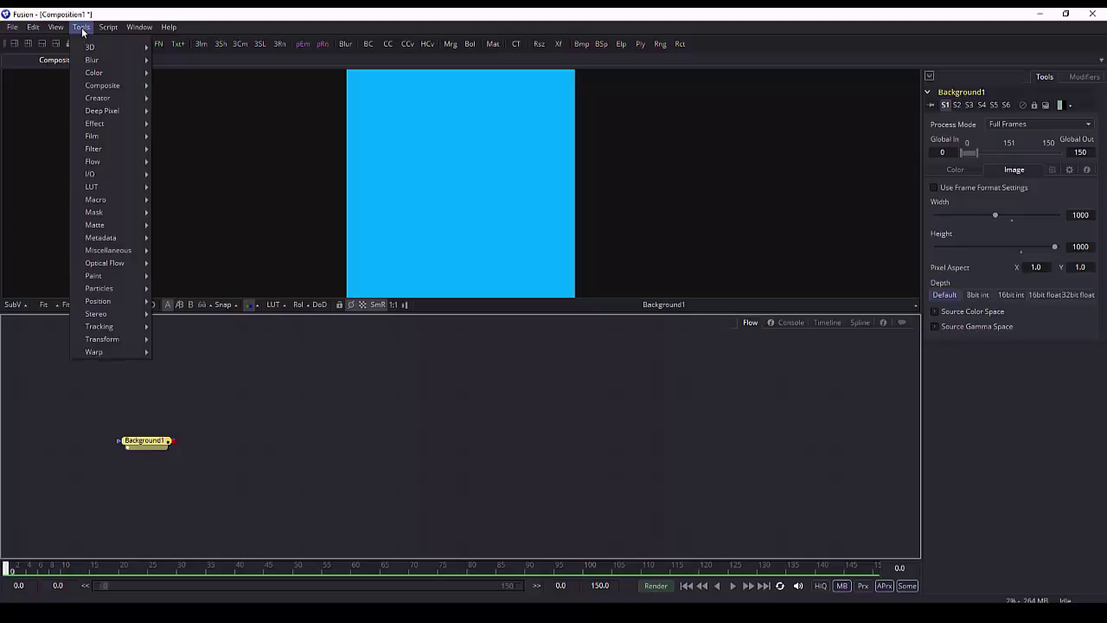
click(368, 45)
click(369, 45)
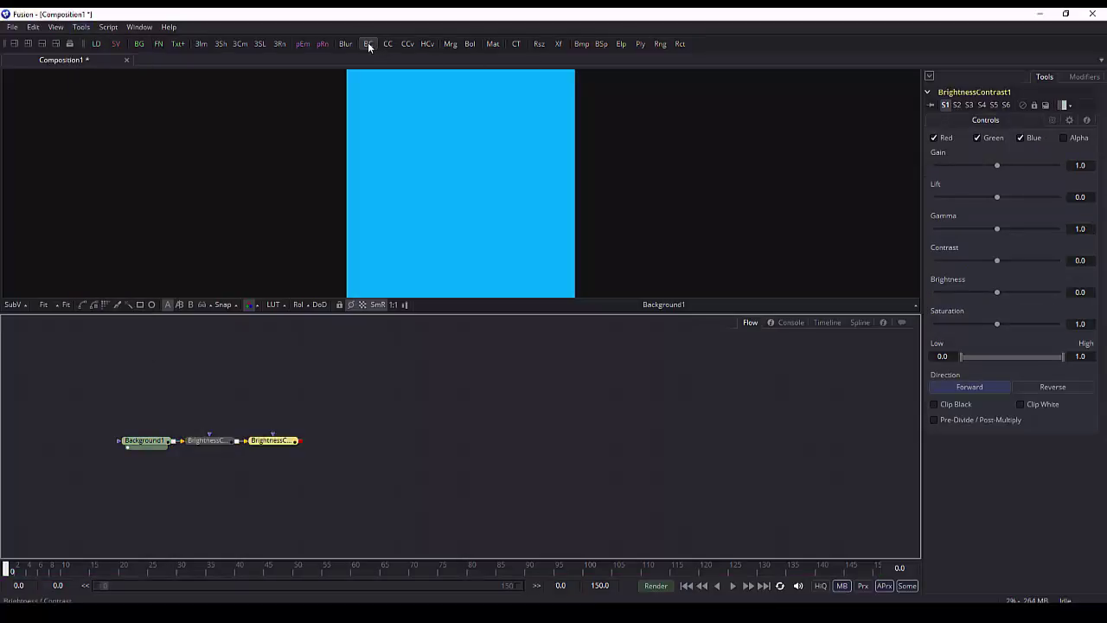
Step: Delete the second Brightness/Contrast node and move the remaining one a little further from the Background node
click(288, 442)
key(Delete)
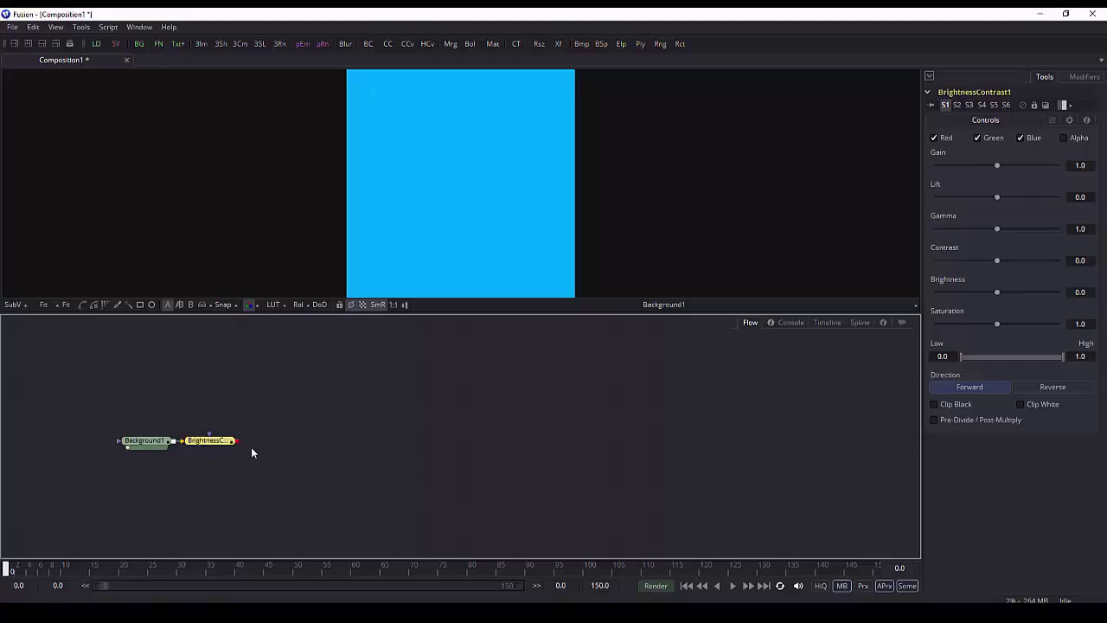
drag(217, 441, 241, 441)
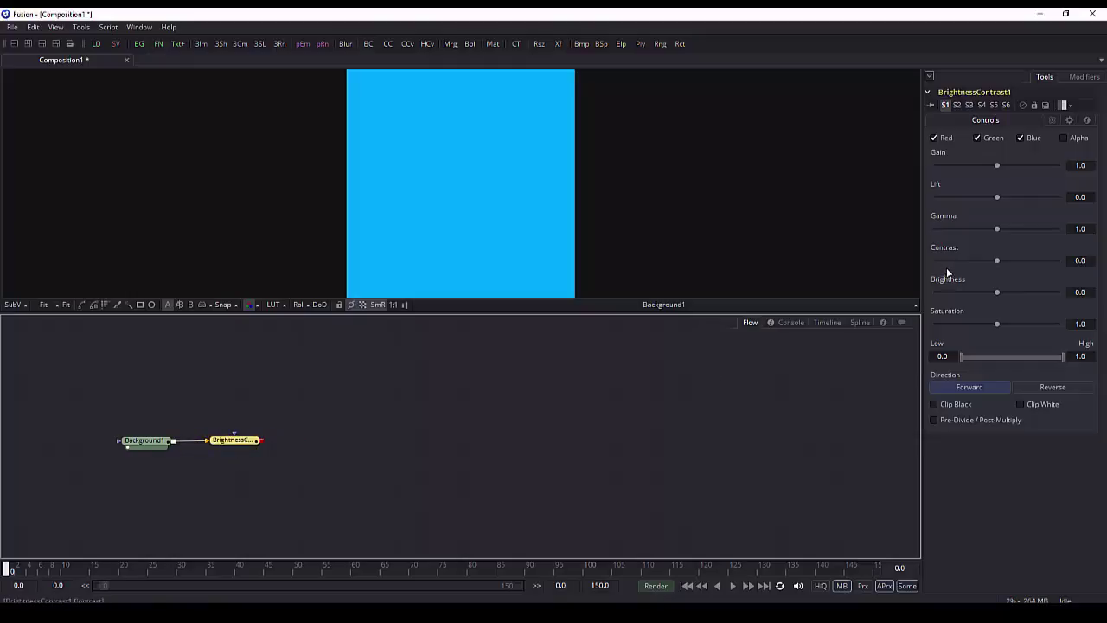
Step: Display the Brightness/Contrast node in the viewer, include the Alpha channel and set its gain to 0
click(214, 446)
drag(228, 452, 230, 453)
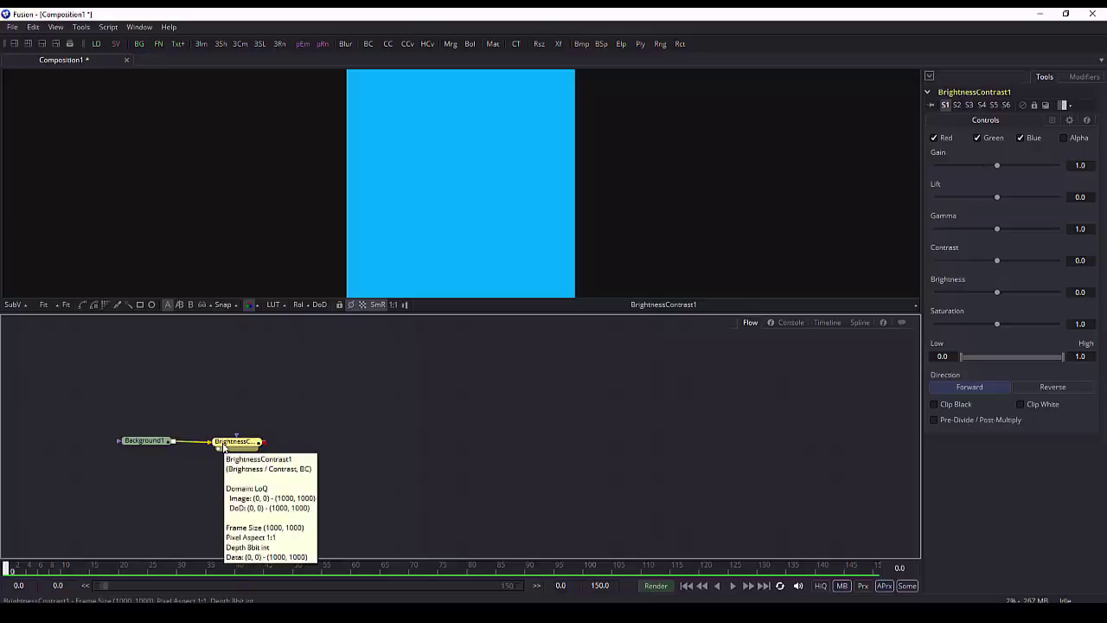
click(1064, 139)
drag(996, 165, 924, 164)
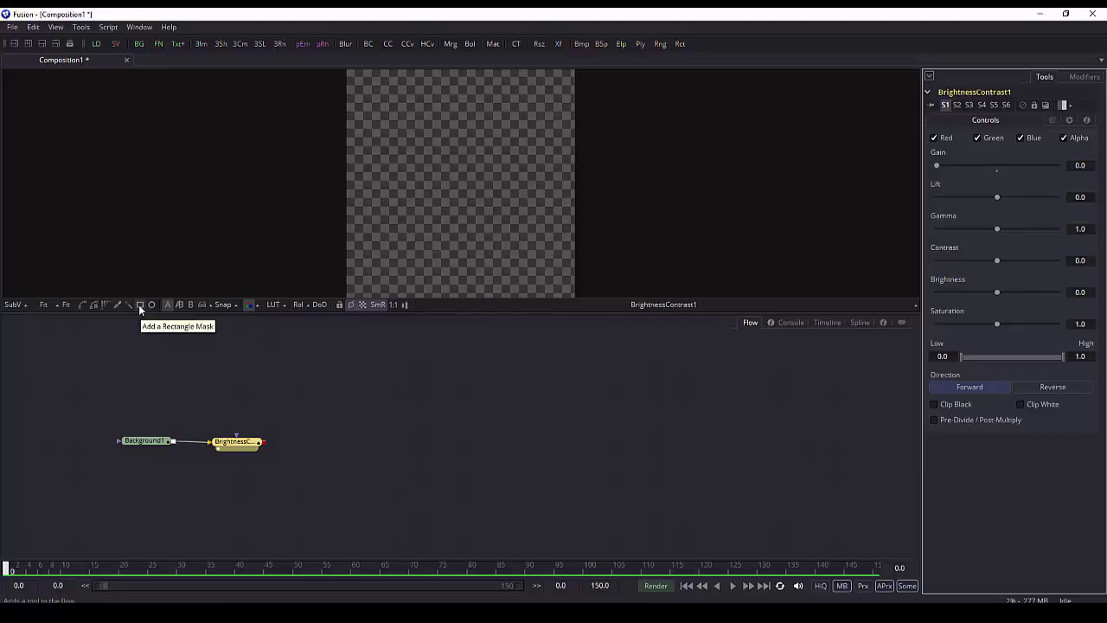
Step: Mask the Brightness/Contrast node with a Rectangle mask, place the mask node above it and invert the mask
click(81, 27)
mouse_move(113, 214)
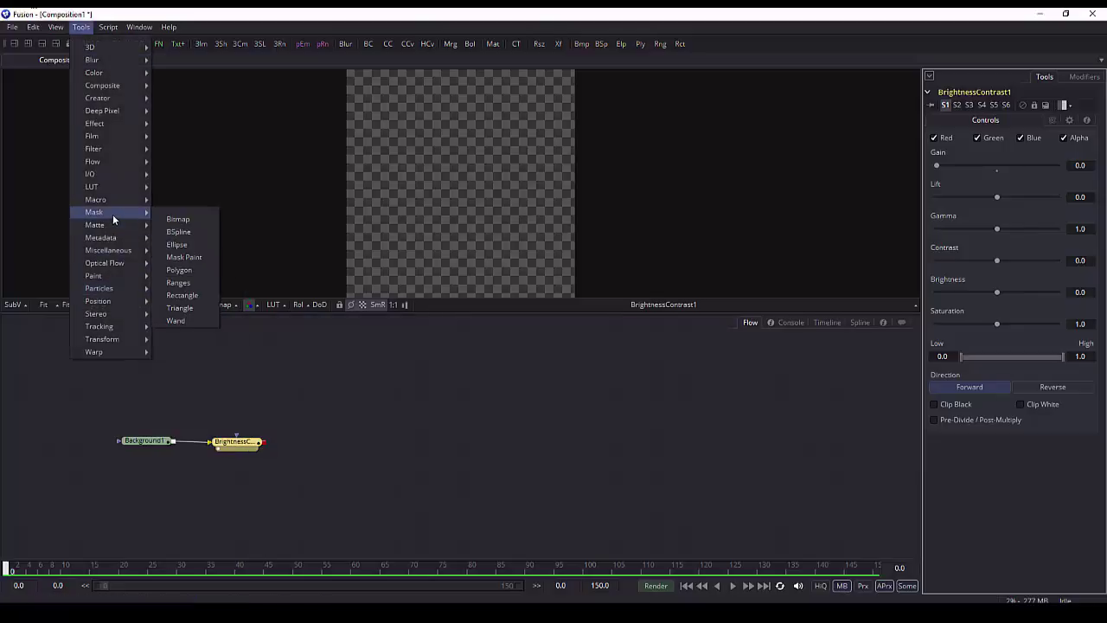
click(189, 299)
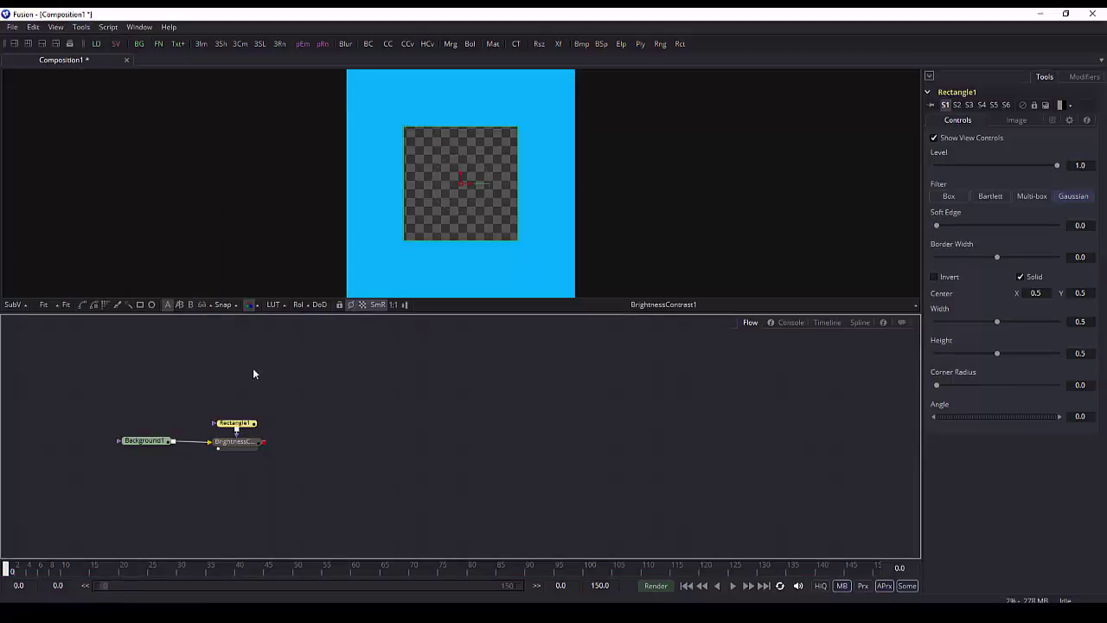
drag(239, 425, 239, 399)
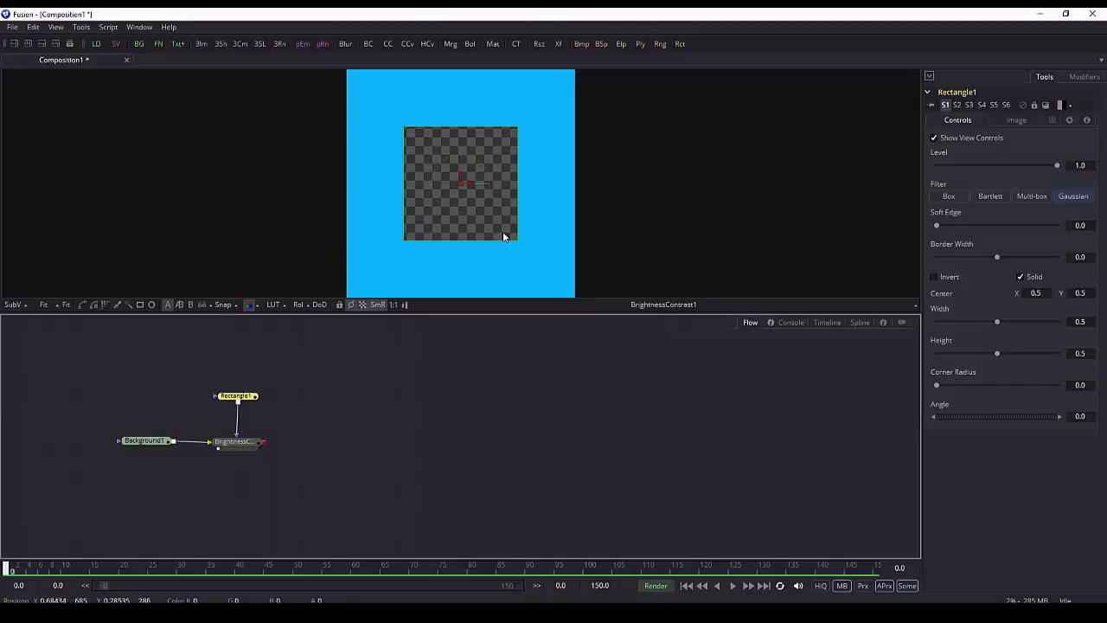
click(934, 276)
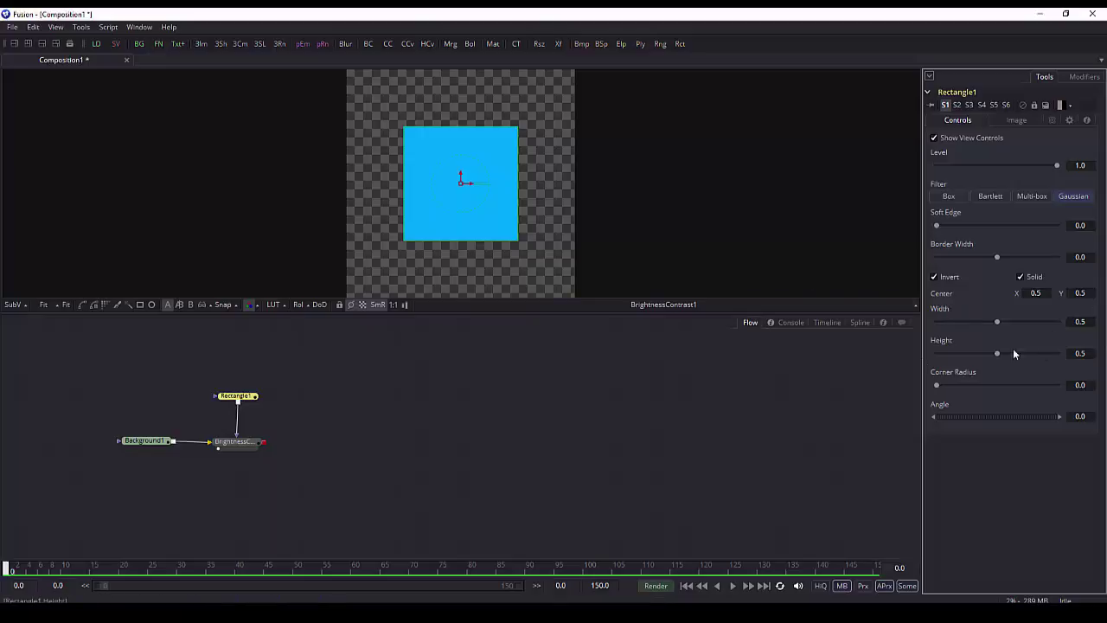
Step: Set the rectangle mask's width to 0.02, its height to 0.25 and its center Y to 0.125
click(1082, 321)
text(0.02)
key(Return)
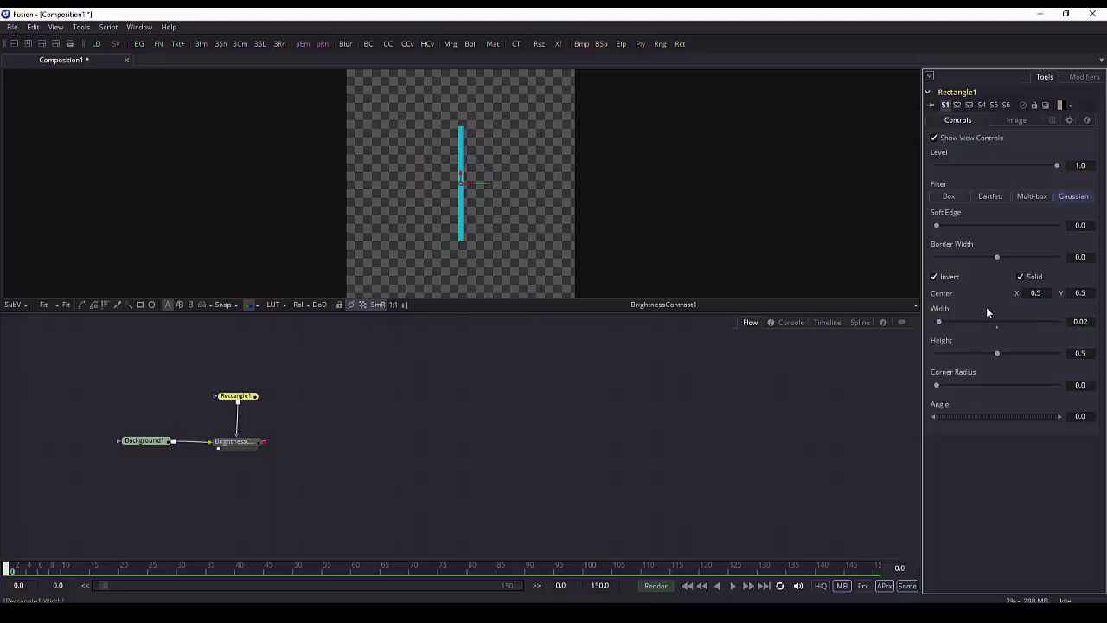
click(1078, 354)
text(0.25)
key(Return)
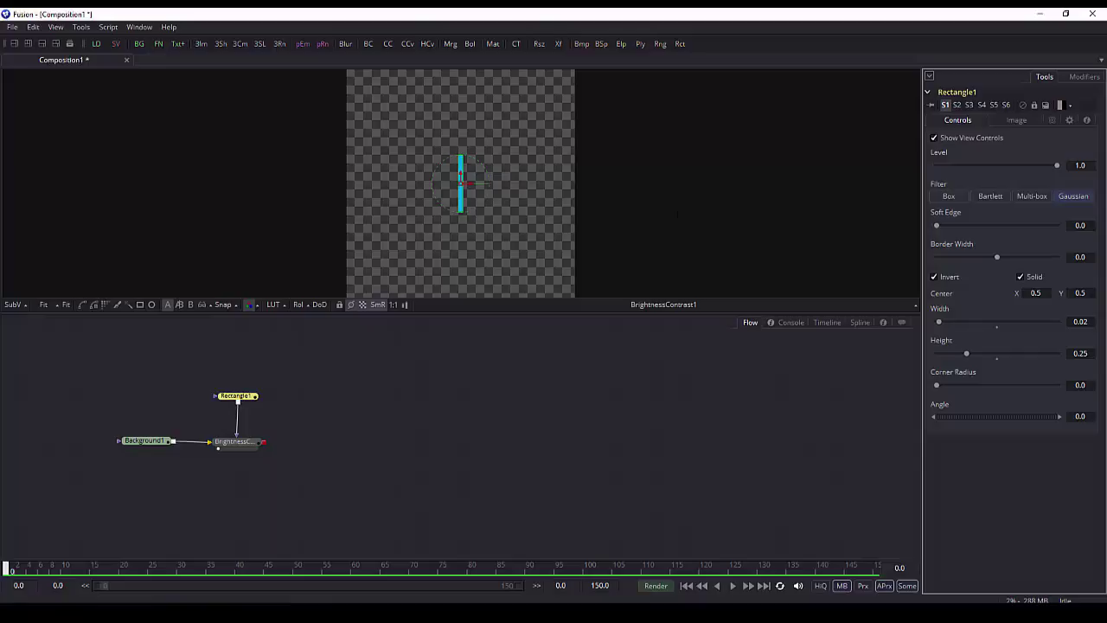
key(BackSpace)
text(125)
key(Tab)
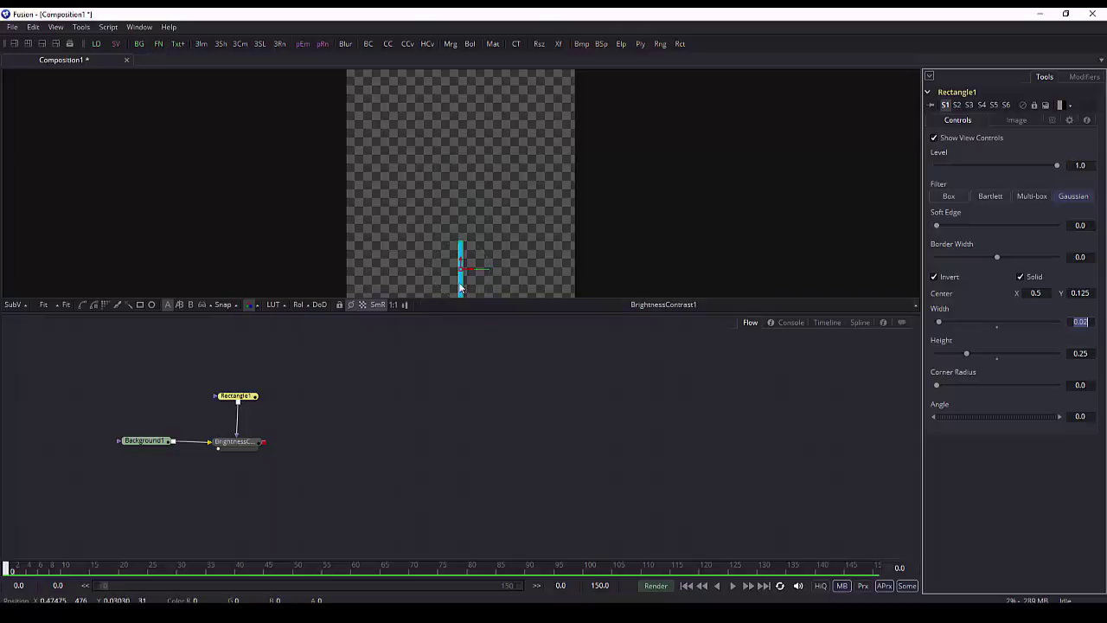
click(238, 396)
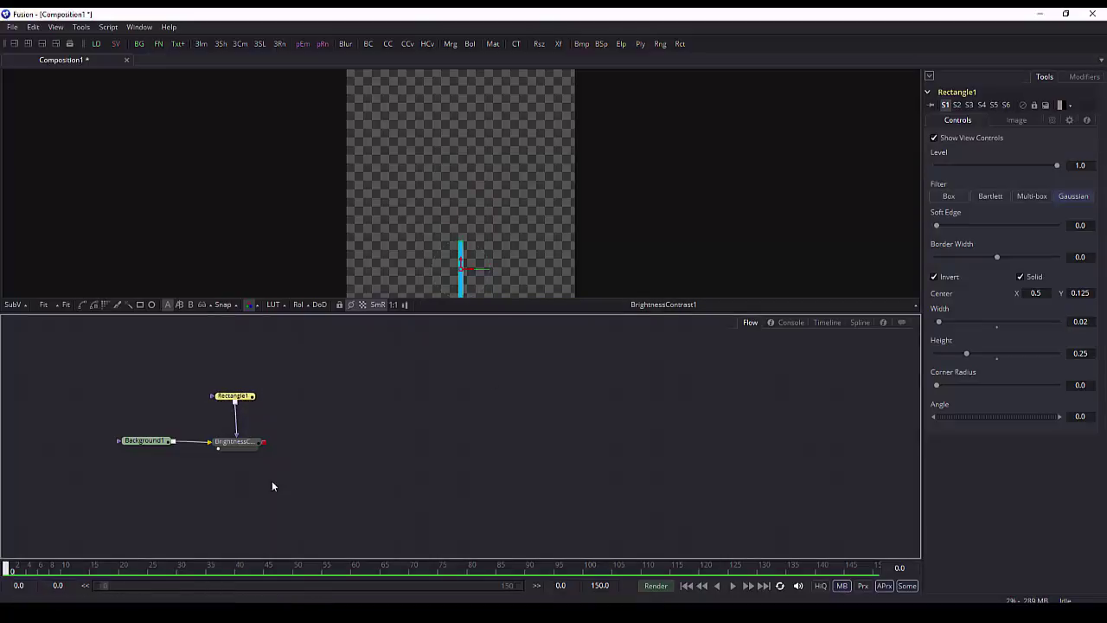
click(243, 444)
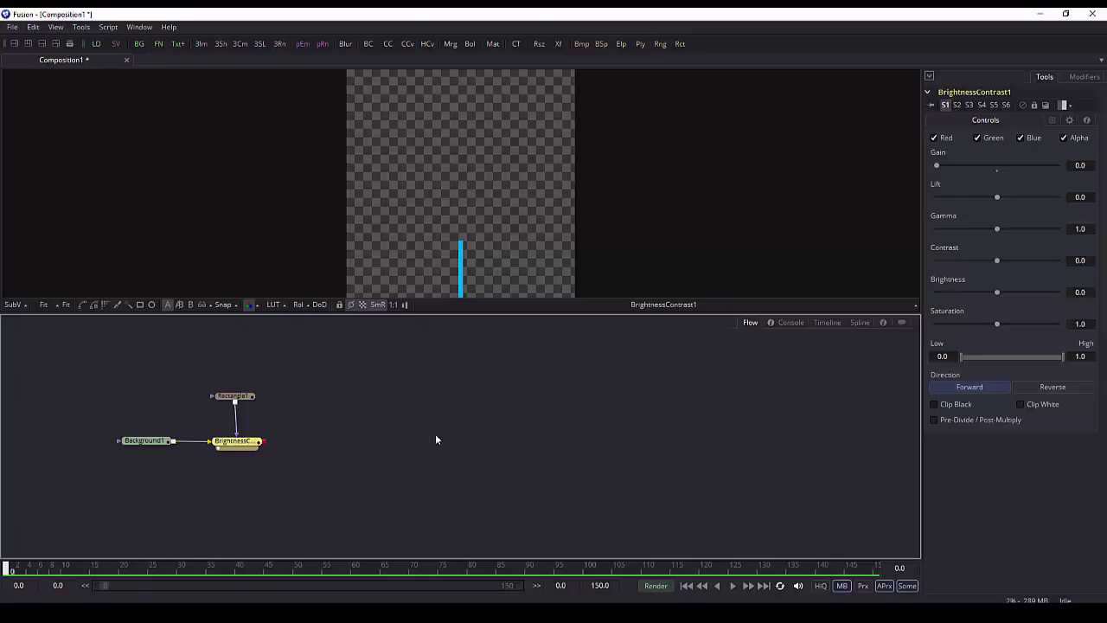
click(81, 26)
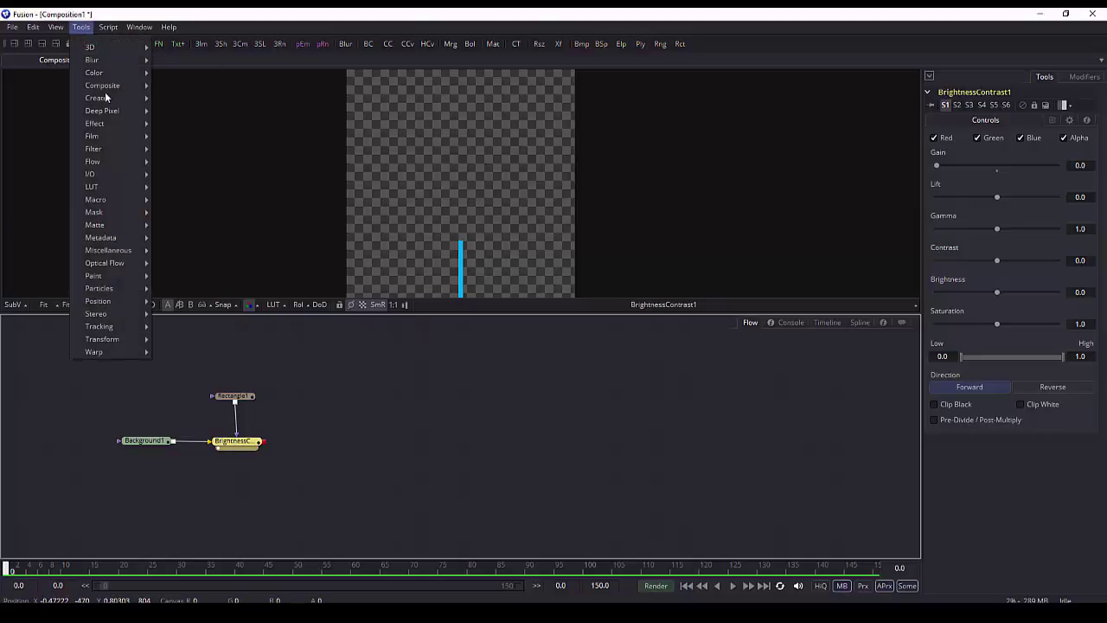
mouse_move(106, 84)
click(184, 91)
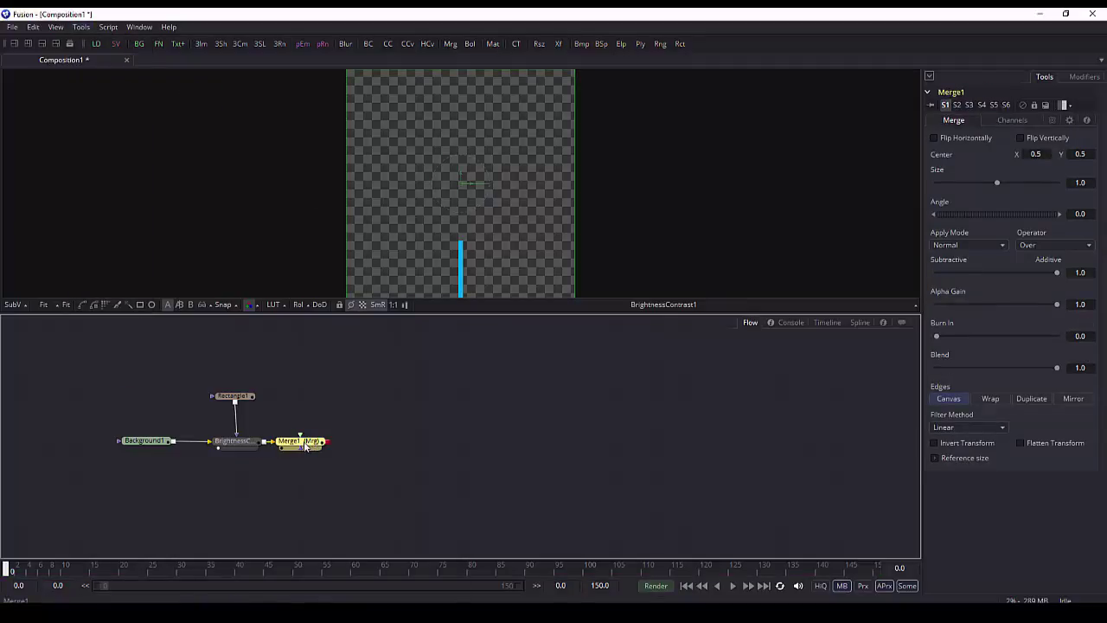
key(Delete)
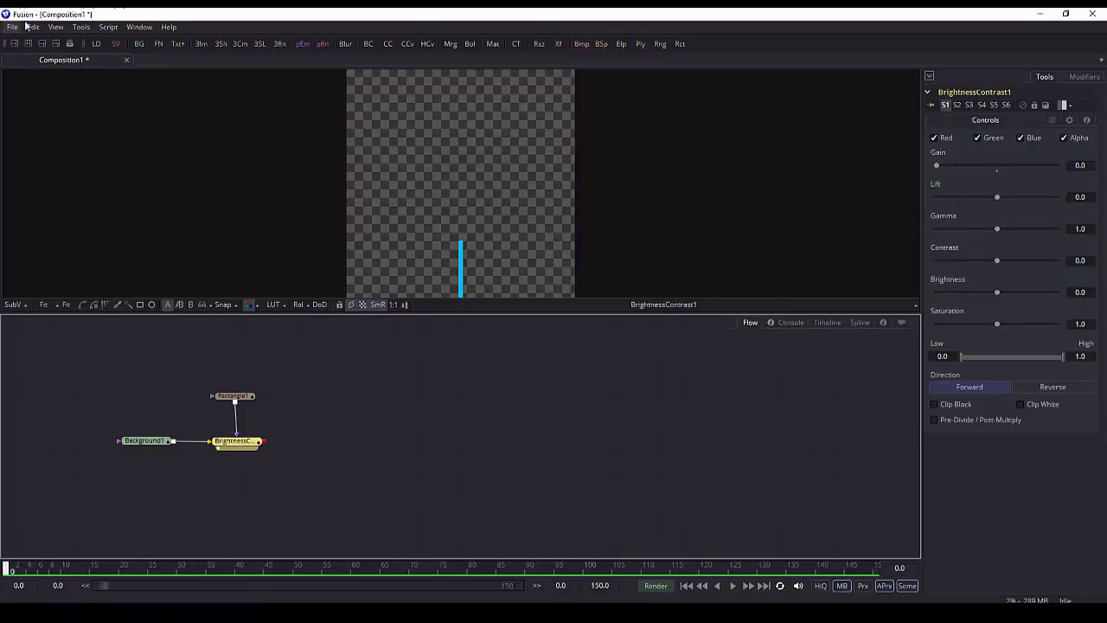
Step: Add a Transform node after Brightness/Contrast, space it out, display it in the viewer and set its angle to -45
click(79, 27)
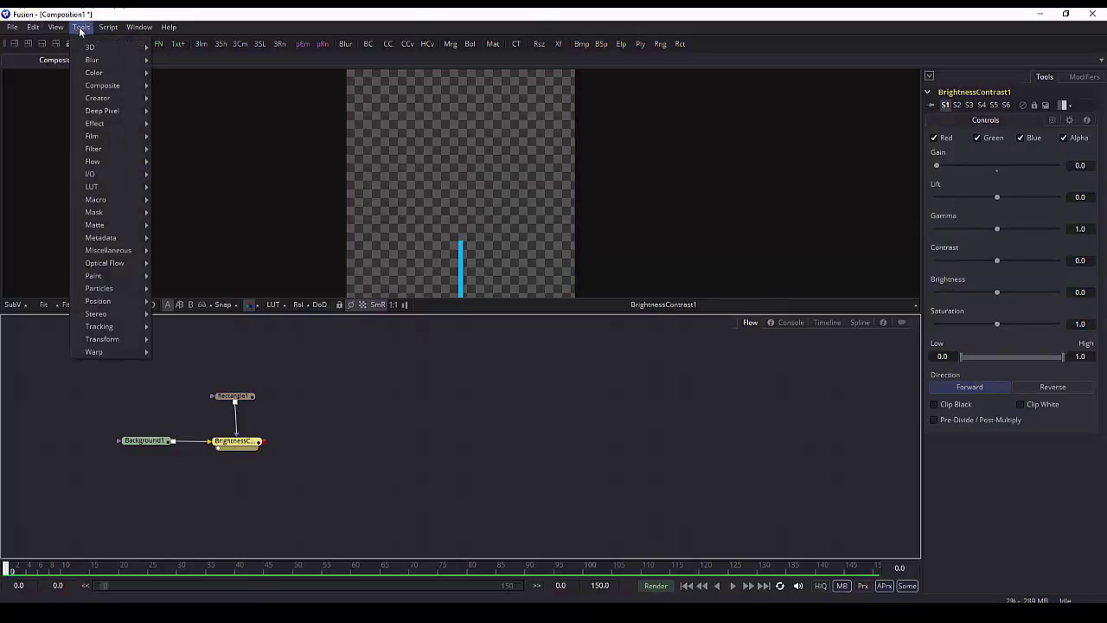
mouse_move(111, 340)
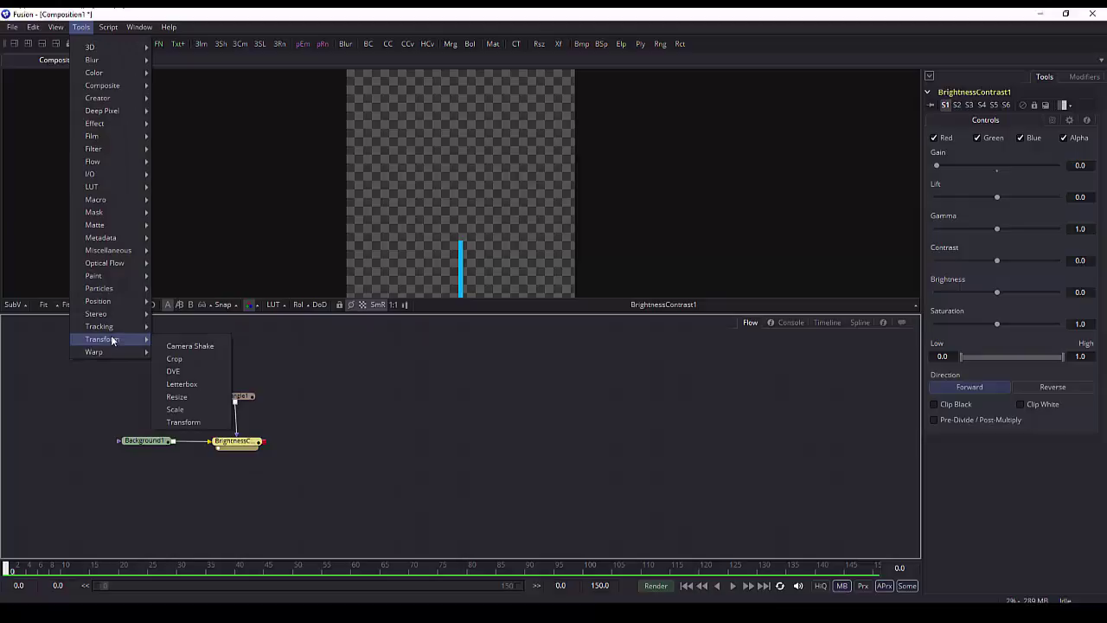
click(179, 422)
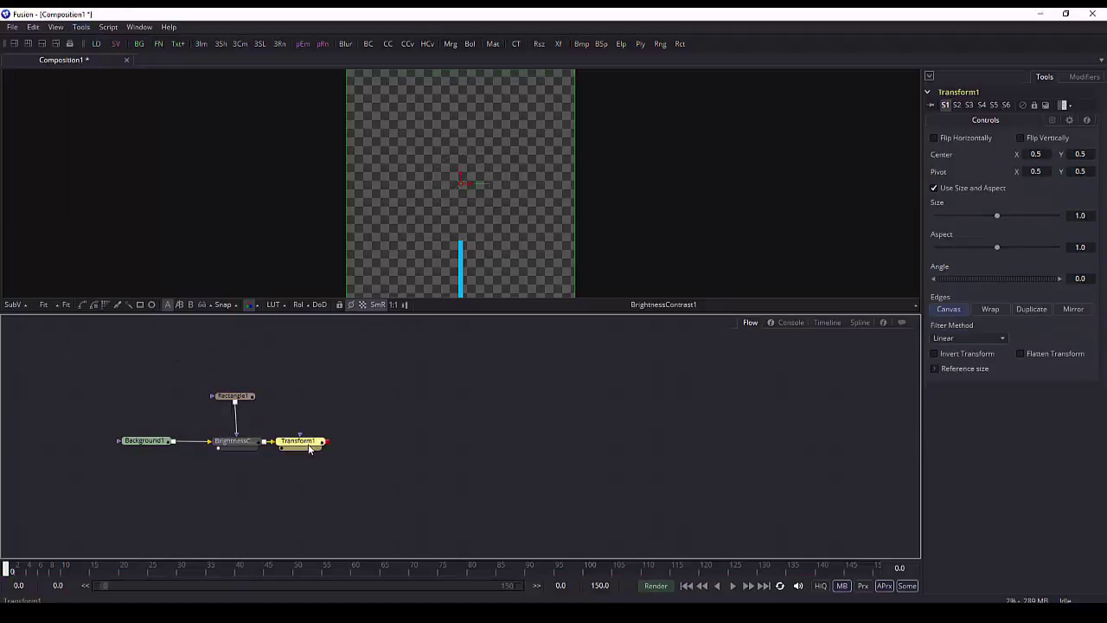
drag(309, 448, 344, 447)
click(316, 447)
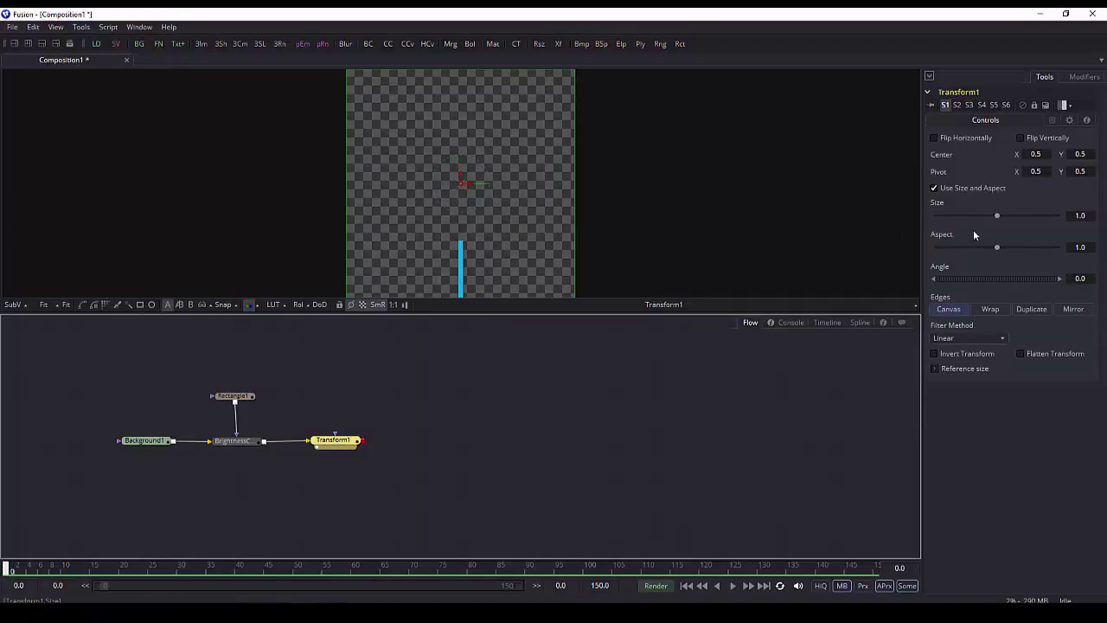
drag(967, 279, 953, 302)
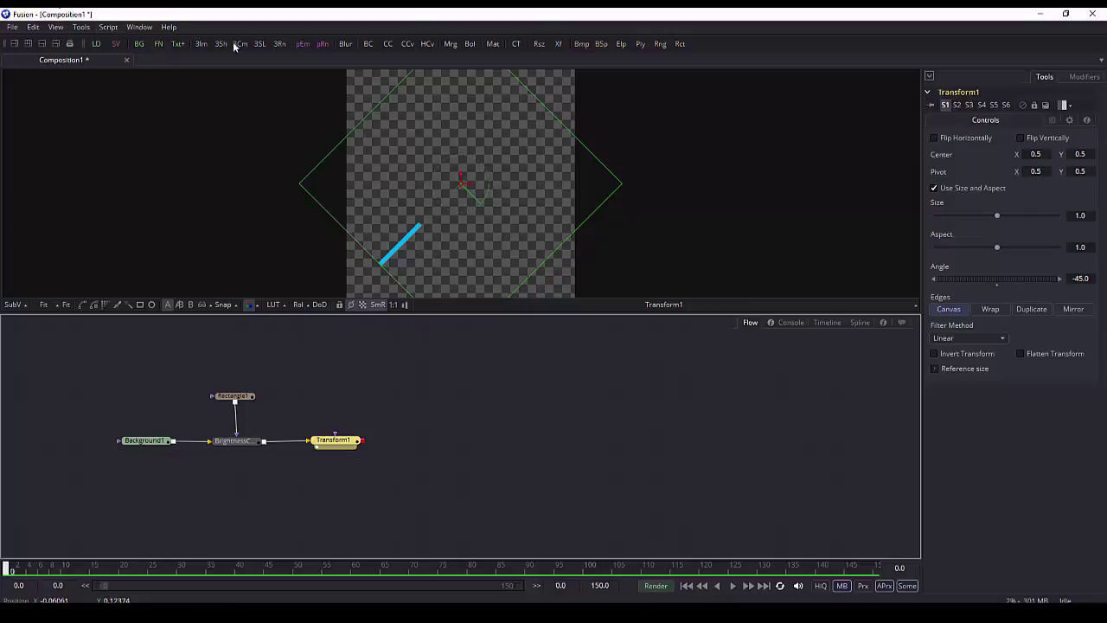
Step: Add a Merge node below Transform, connect Brightness/Contrast as its foreground and display the merge in the viewer
click(81, 27)
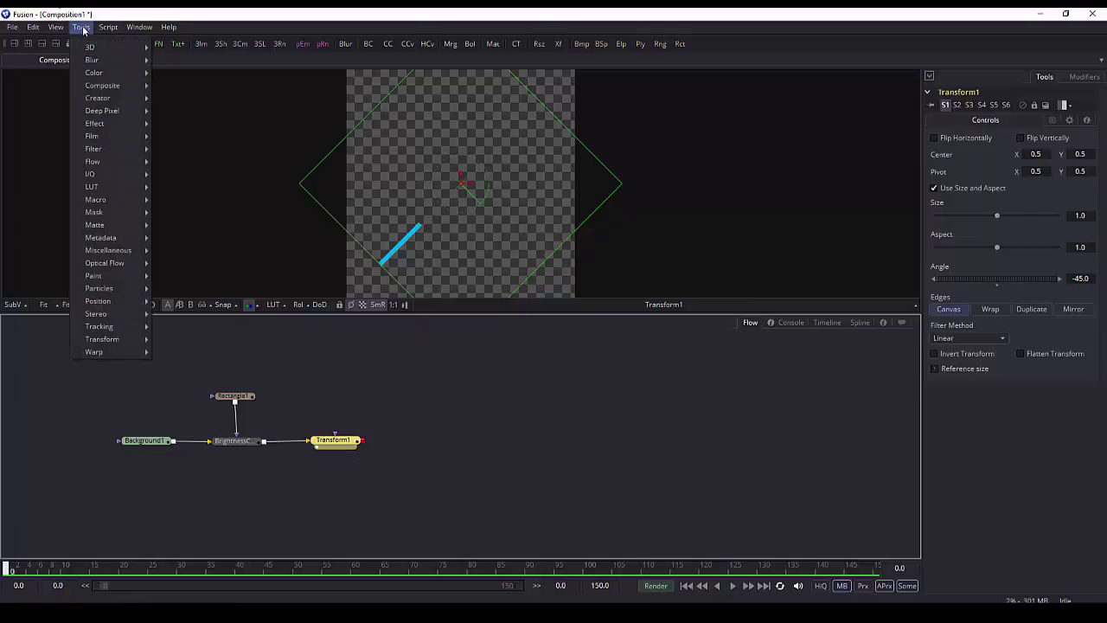
mouse_move(118, 86)
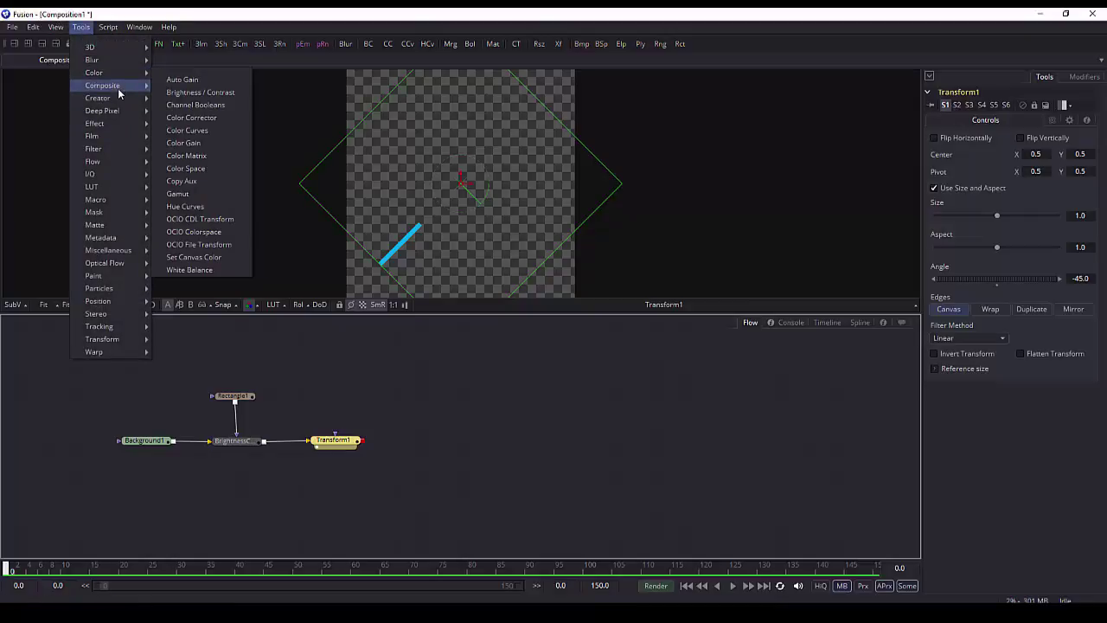
click(187, 94)
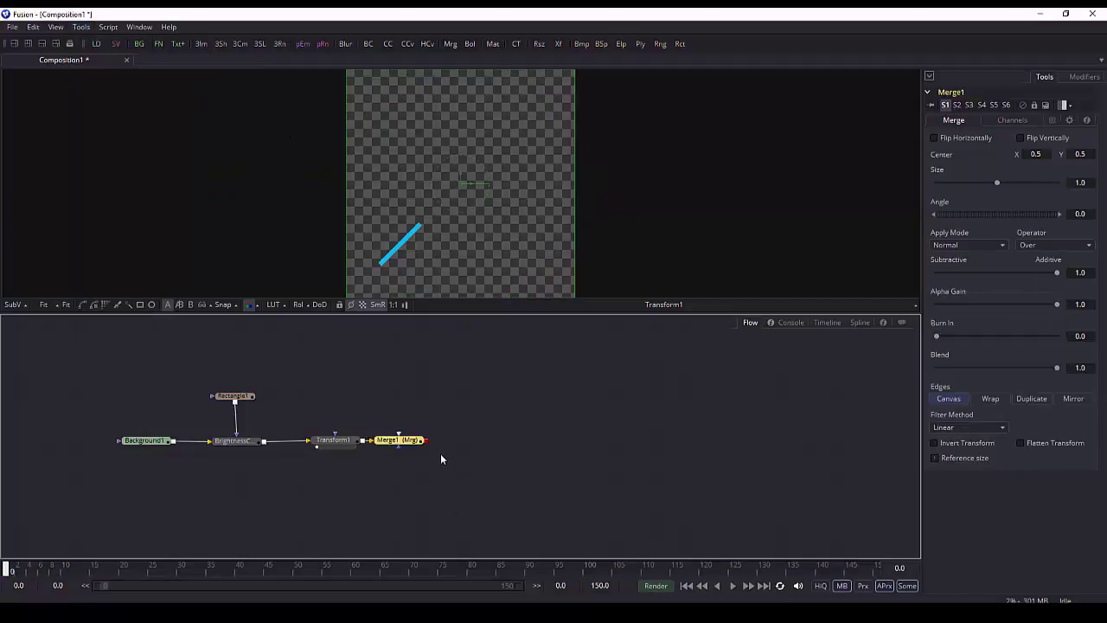
drag(418, 441, 352, 493)
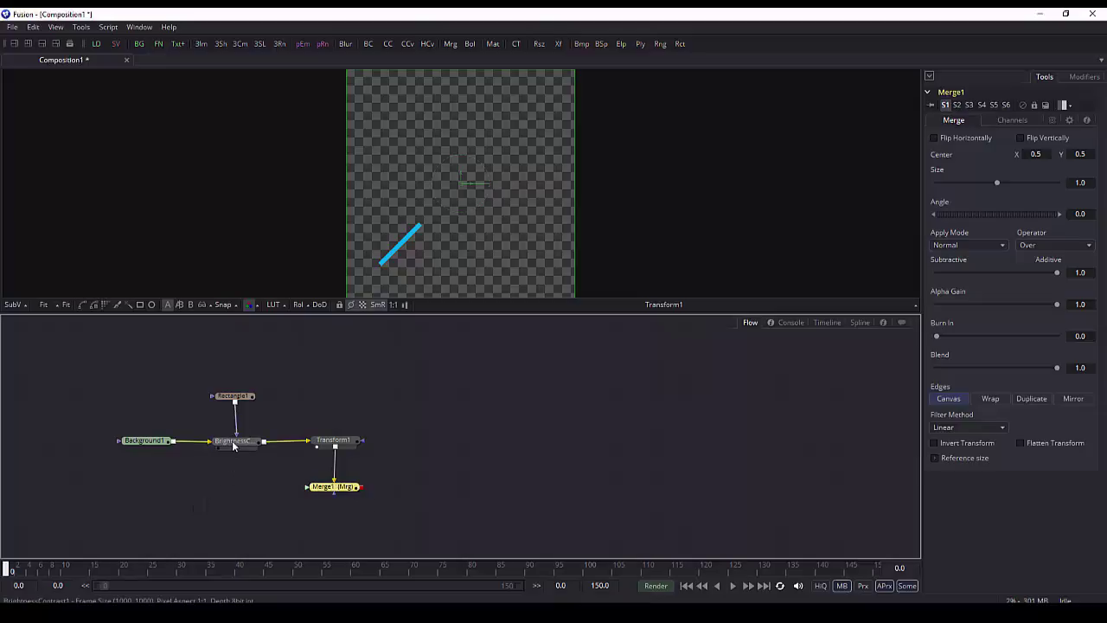
click(233, 447)
drag(264, 442, 307, 490)
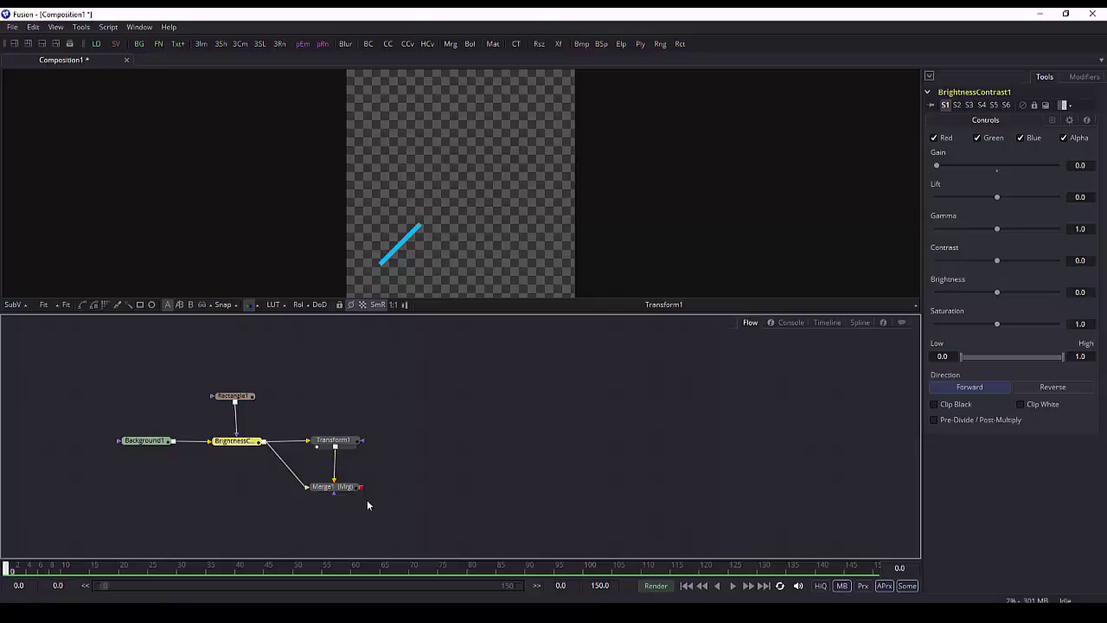
click(317, 494)
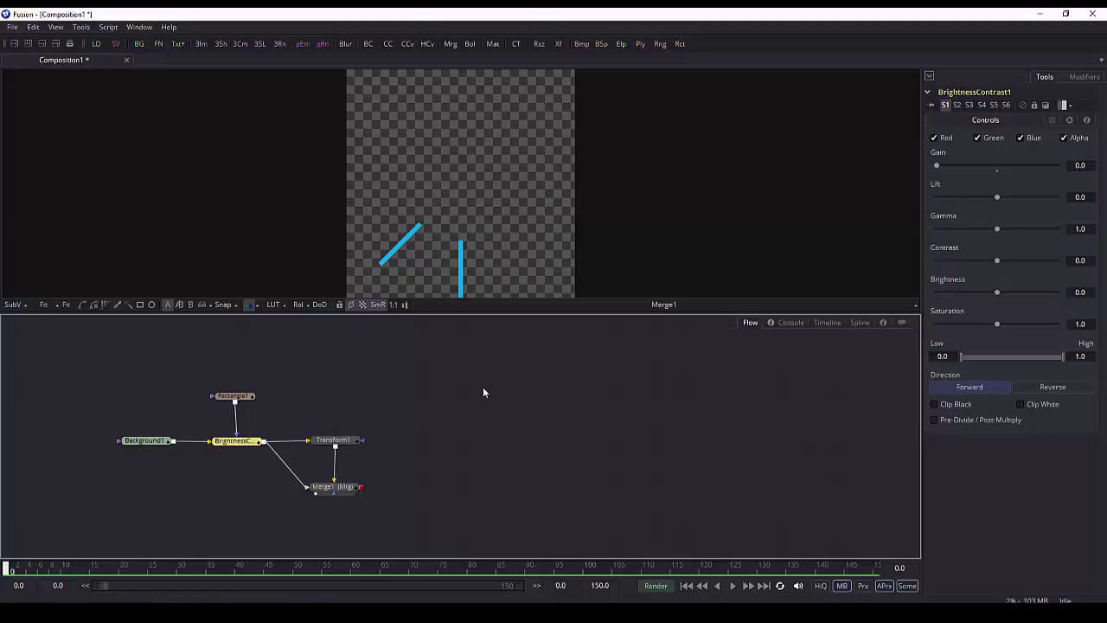
Step: Drive the Merge node's angle with the expression -Transform1.Angle
click(326, 441)
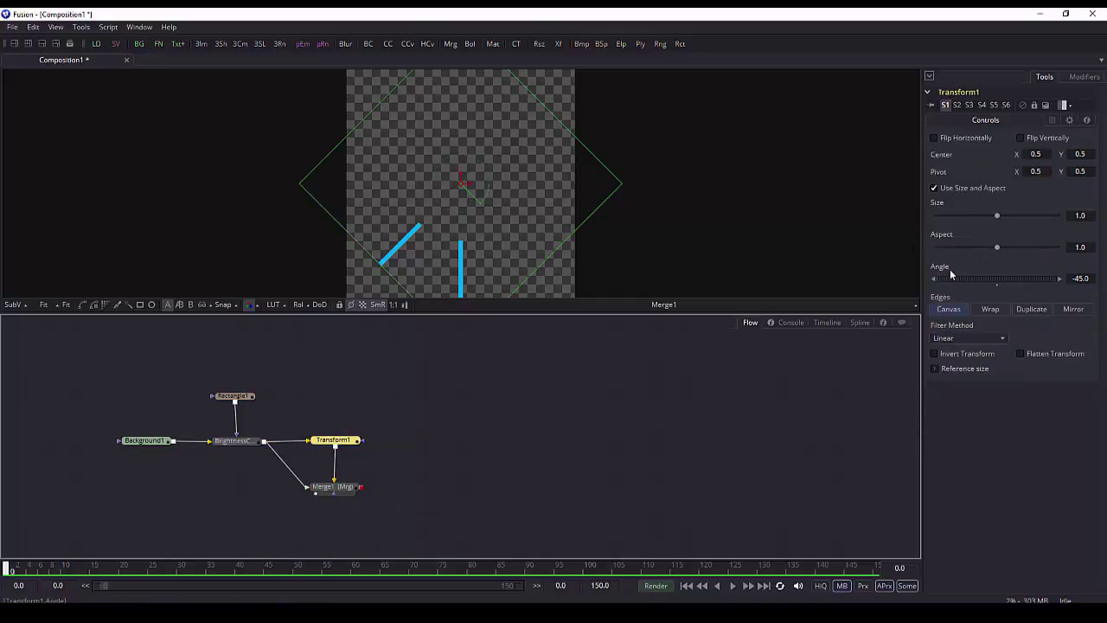
click(330, 489)
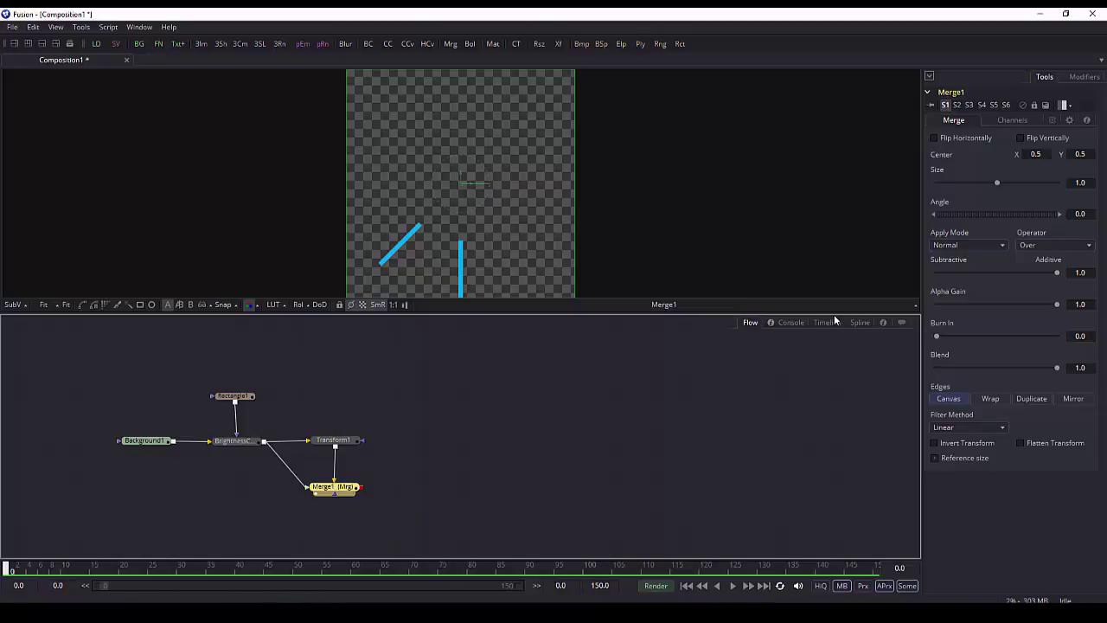
mouse_move(323, 493)
click(1079, 214)
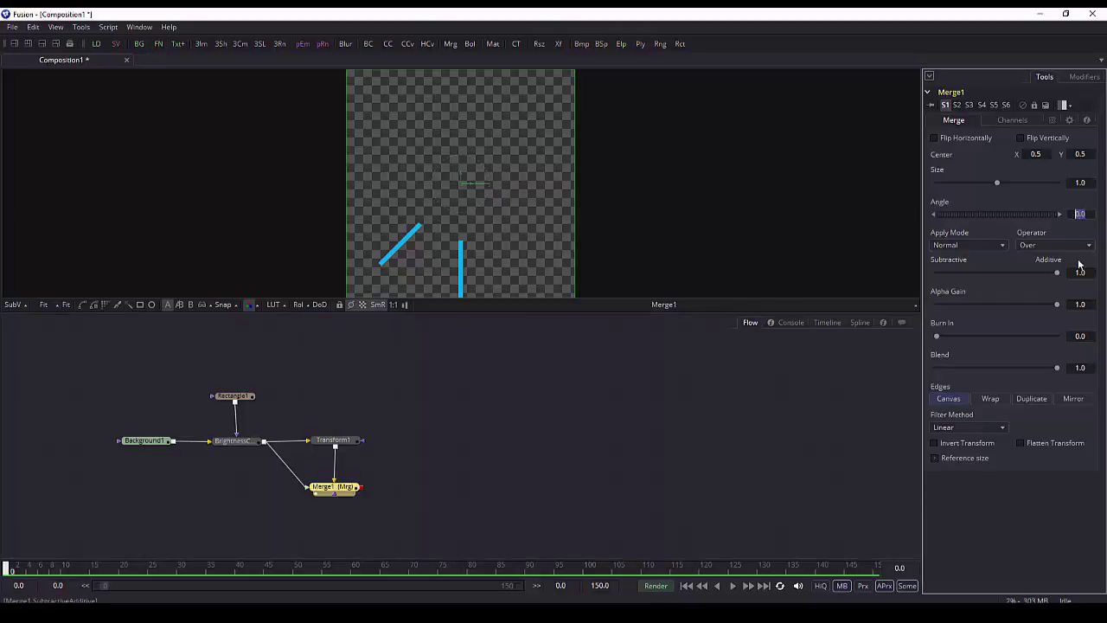
text(-)
key(Return)
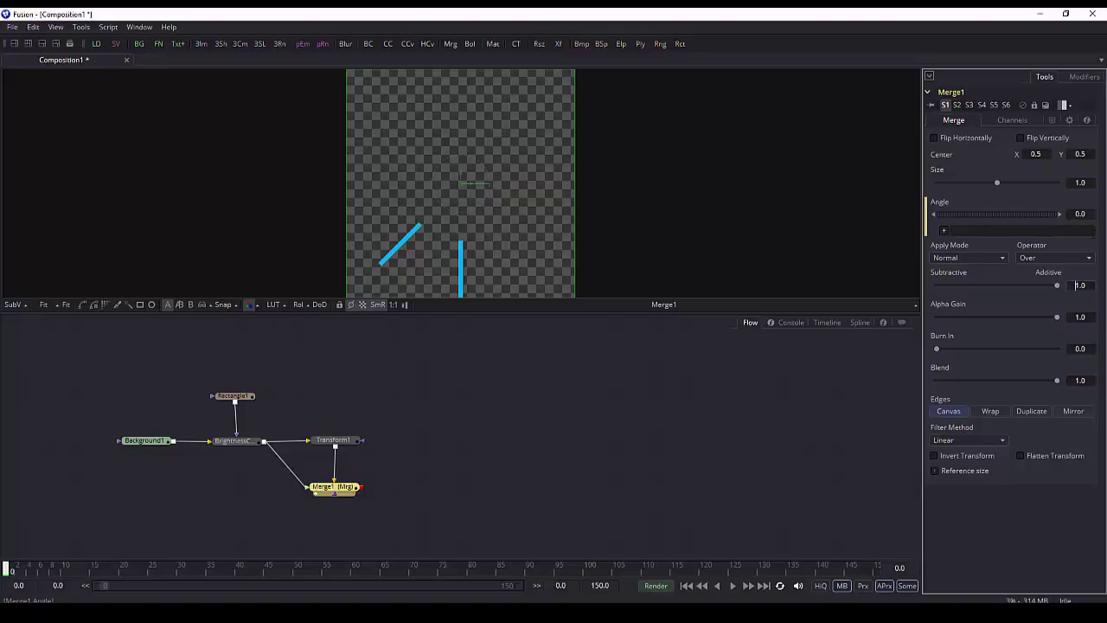
click(964, 230)
text(Transform1)
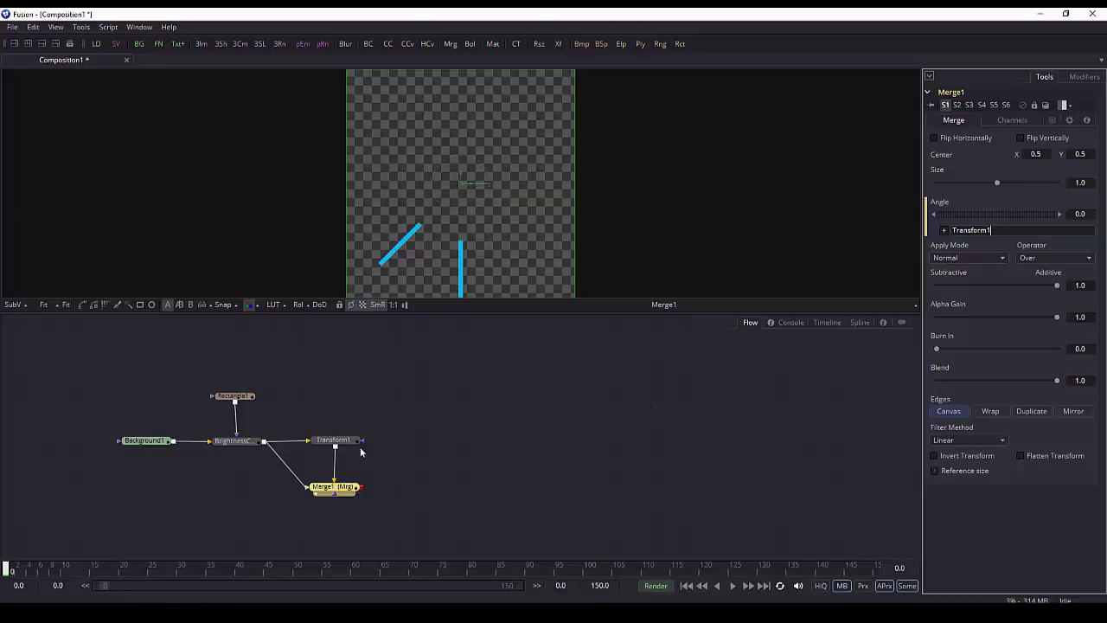
mouse_move(345, 444)
text(.Angle)
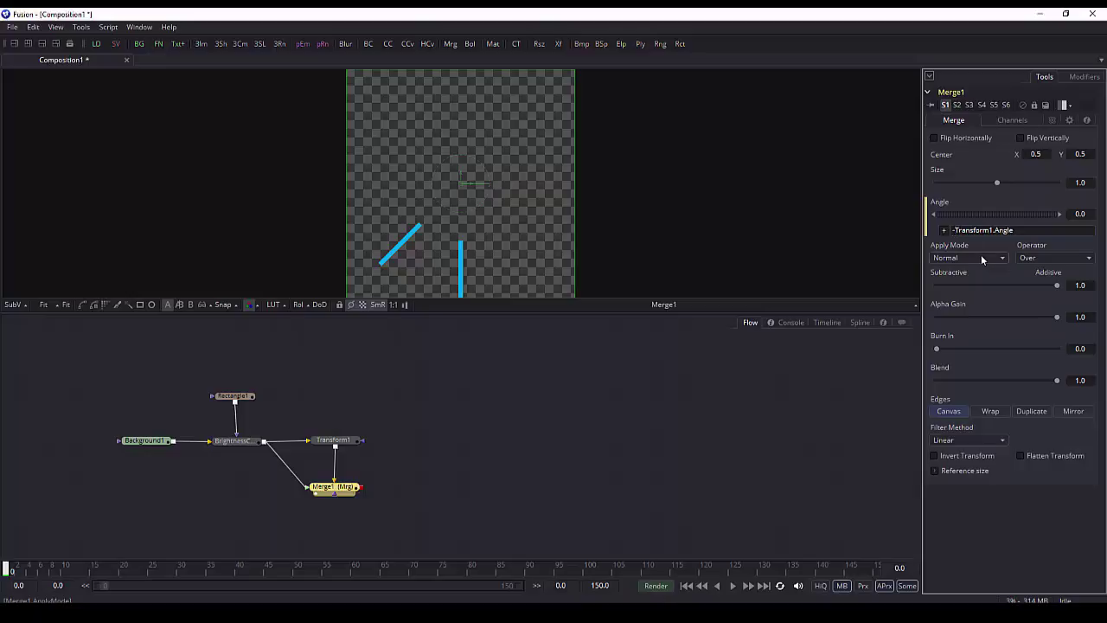
key(Tab)
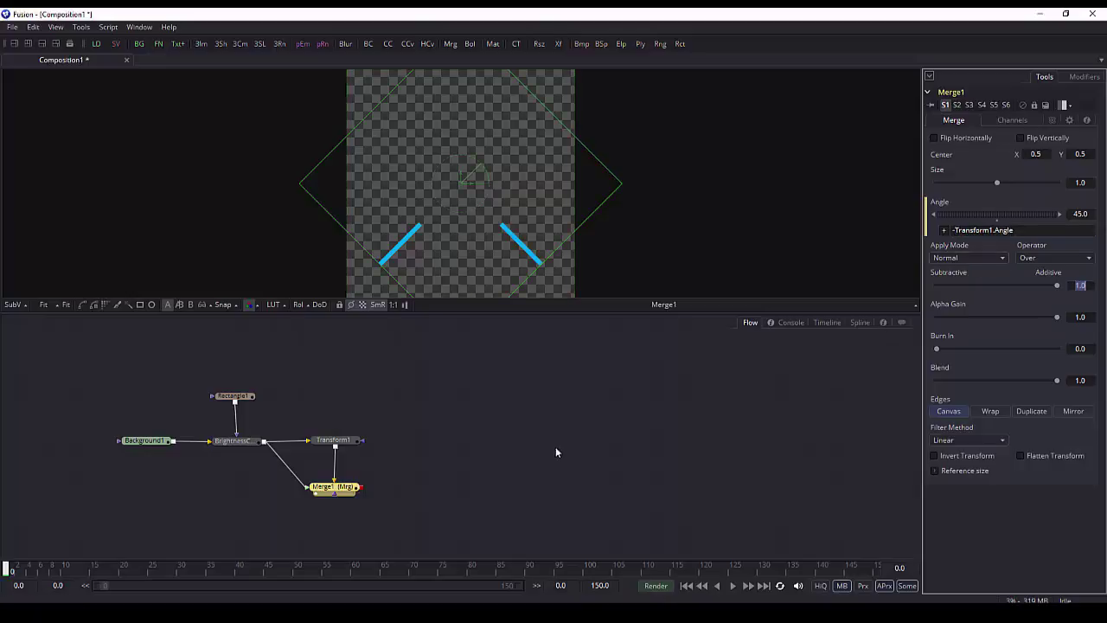
Step: Adjust the lower Transform node's angle to about -48.5 to test the linked rotation of both blue bars
click(331, 444)
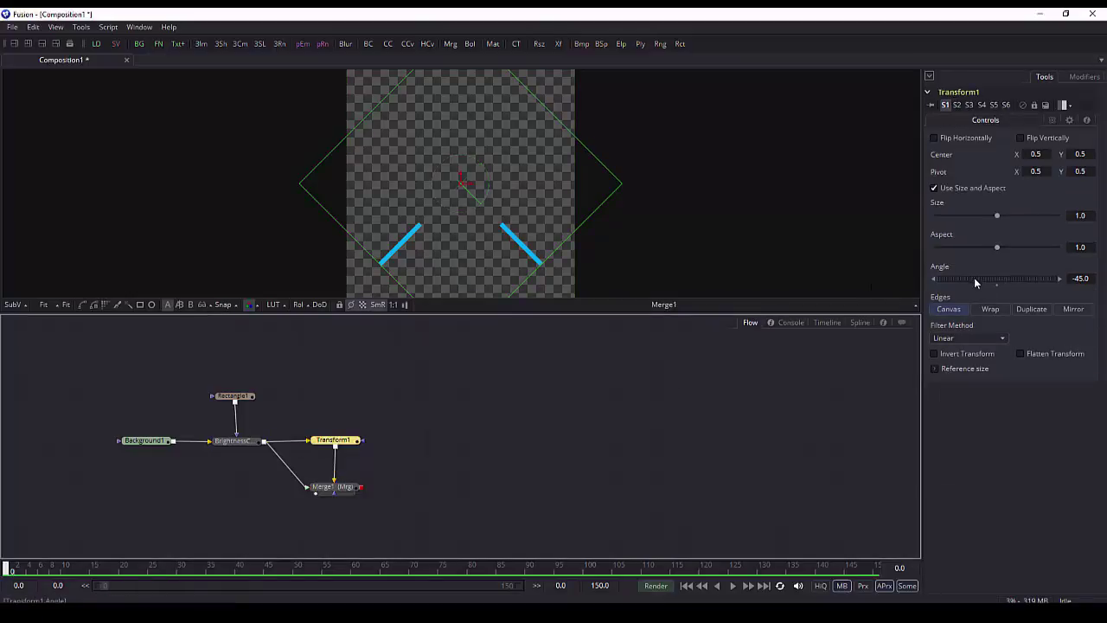
mouse_move(973, 276)
mouse_down()
mouse_move(942, 288)
mouse_move(989, 280)
mouse_move(956, 288)
mouse_move(981, 286)
mouse_up()
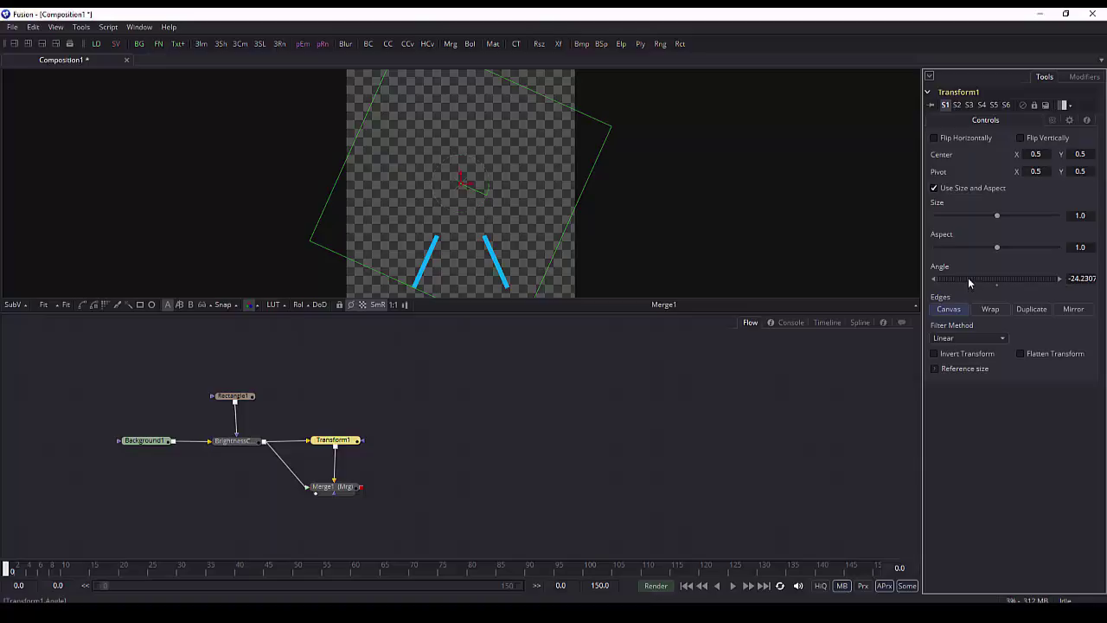
drag(971, 282, 961, 286)
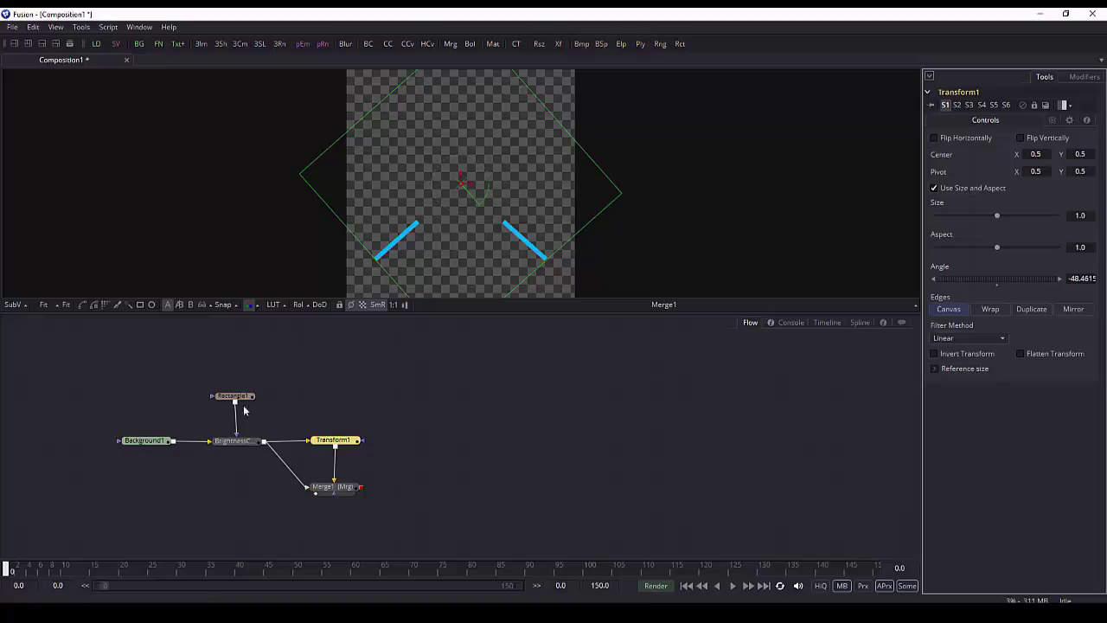
Step: Move the rectangle mask, Brightness/Contrast, Transform and Merge nodes lower in the flow as a group, below the Background node
drag(198, 366, 379, 518)
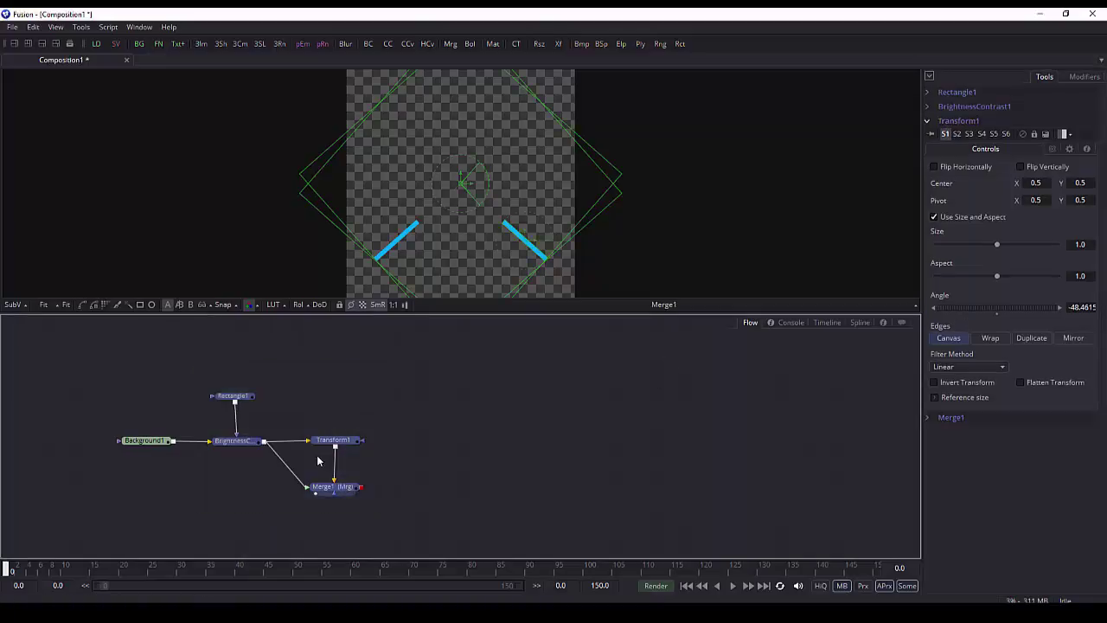
drag(256, 440, 244, 498)
click(206, 432)
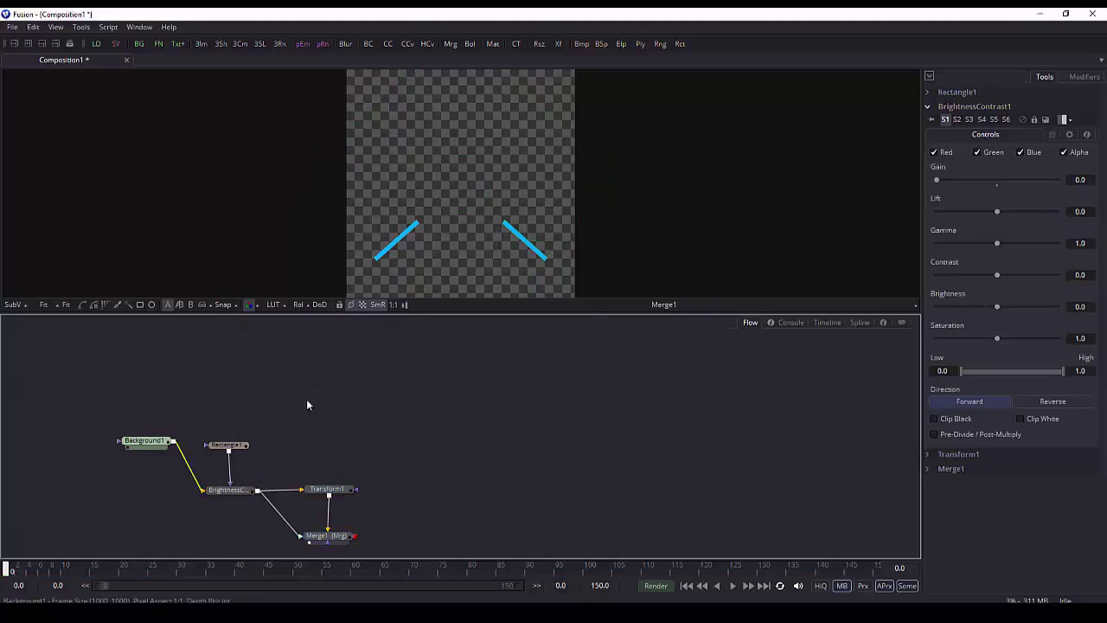
Step: Add a second Brightness/Contrast node above the existing branch, feed it from Background, enable Alpha and set its gain to 0
click(369, 45)
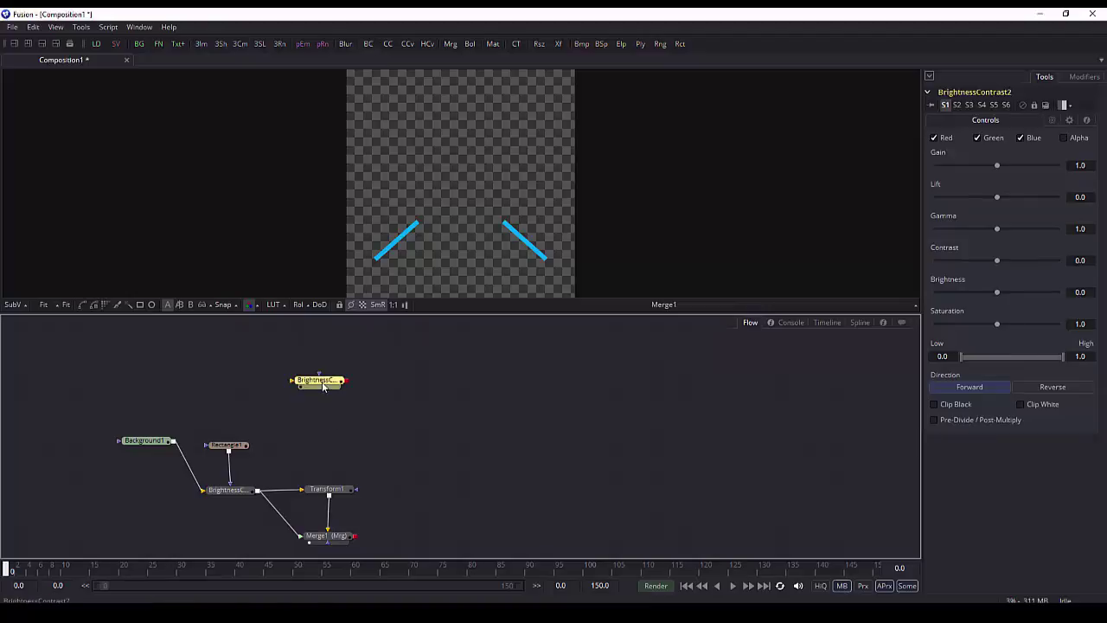
drag(323, 387, 224, 408)
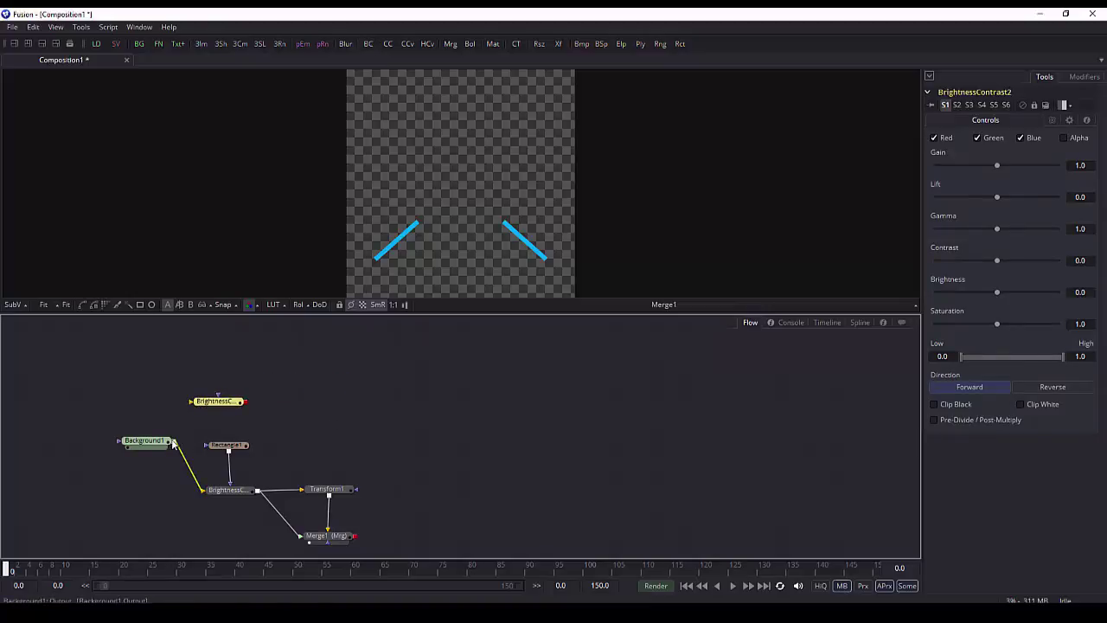
drag(173, 443, 217, 398)
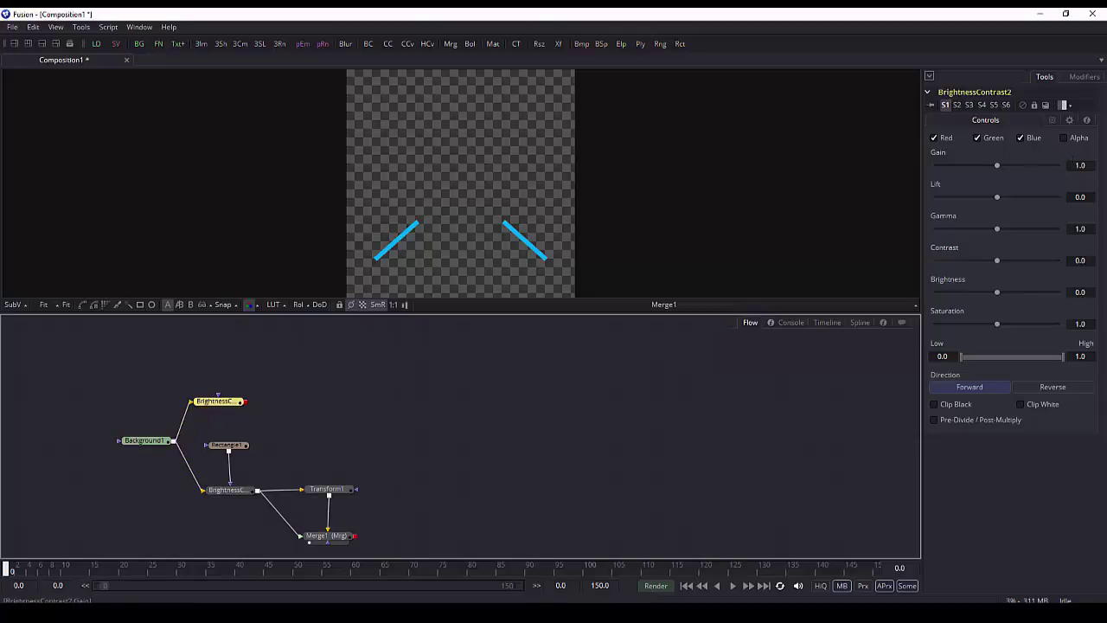
click(1065, 138)
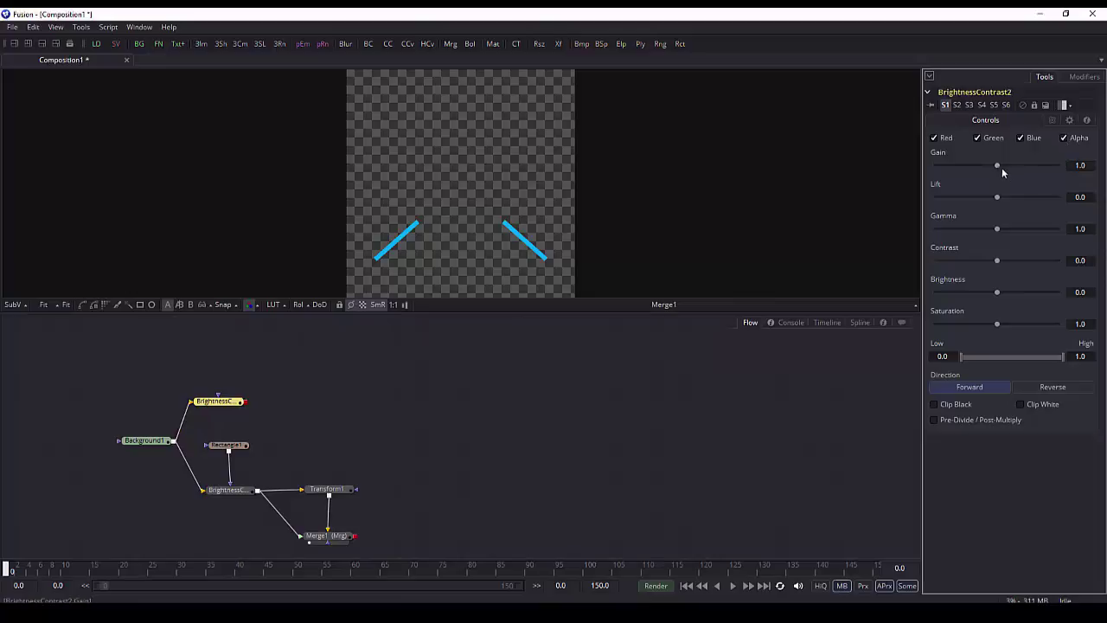
drag(997, 165, 911, 173)
Step: Mask the second Brightness/Contrast node with an inverted rectangle and display that node in the viewer
click(139, 305)
drag(224, 380, 224, 367)
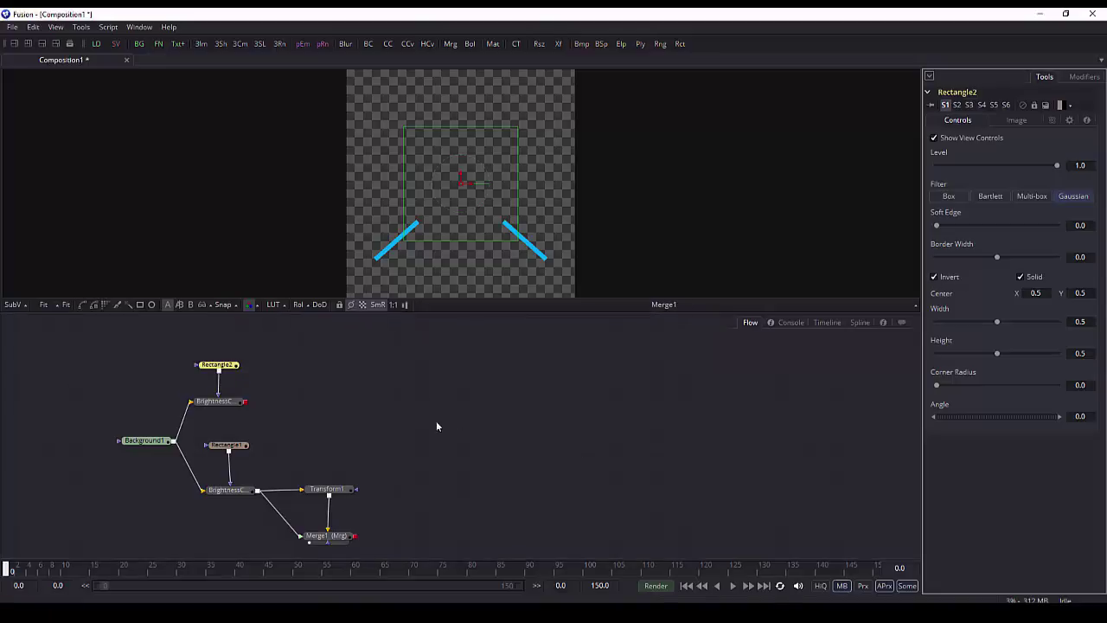
click(200, 409)
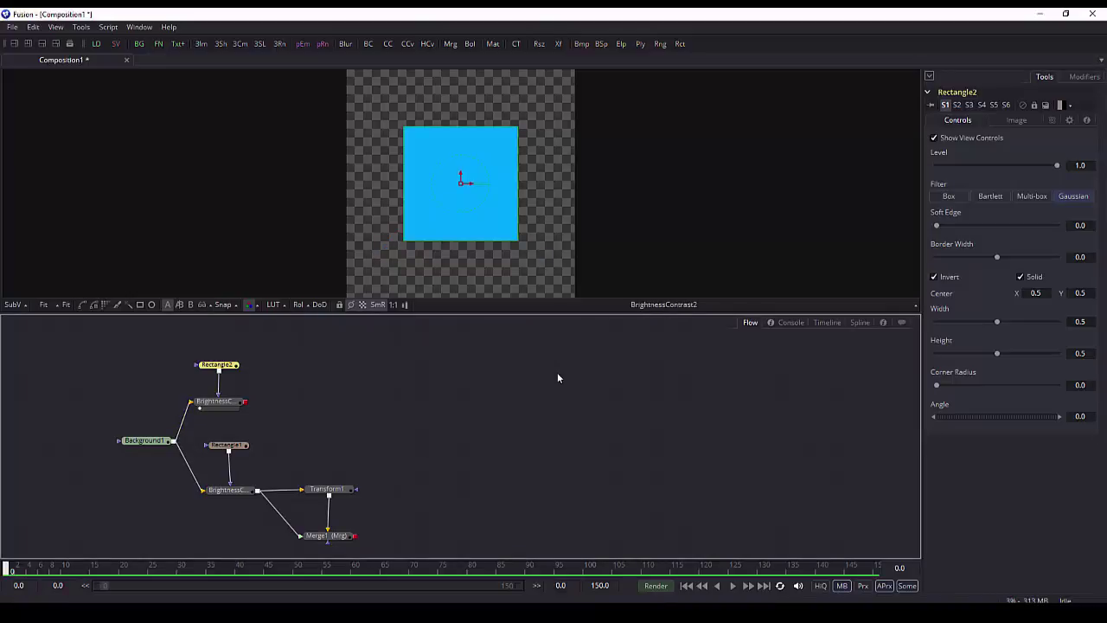
Step: Add a Coordinate Space node after the second Brightness/Contrast, display it in the viewer and set its shape to Polar to Rectangular
click(223, 404)
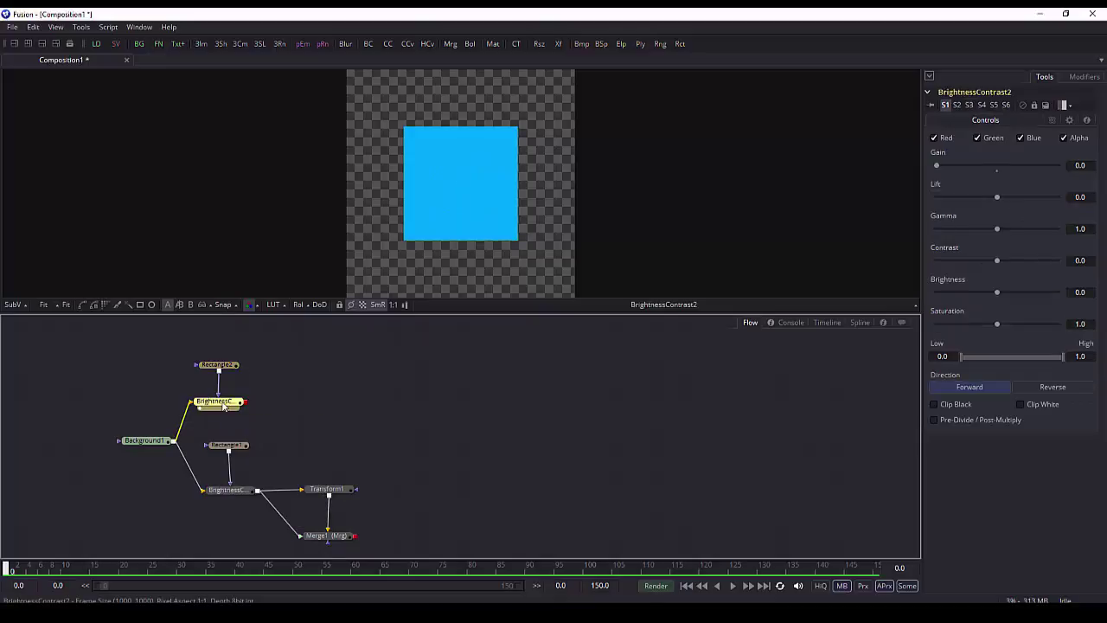
click(83, 29)
mouse_move(105, 351)
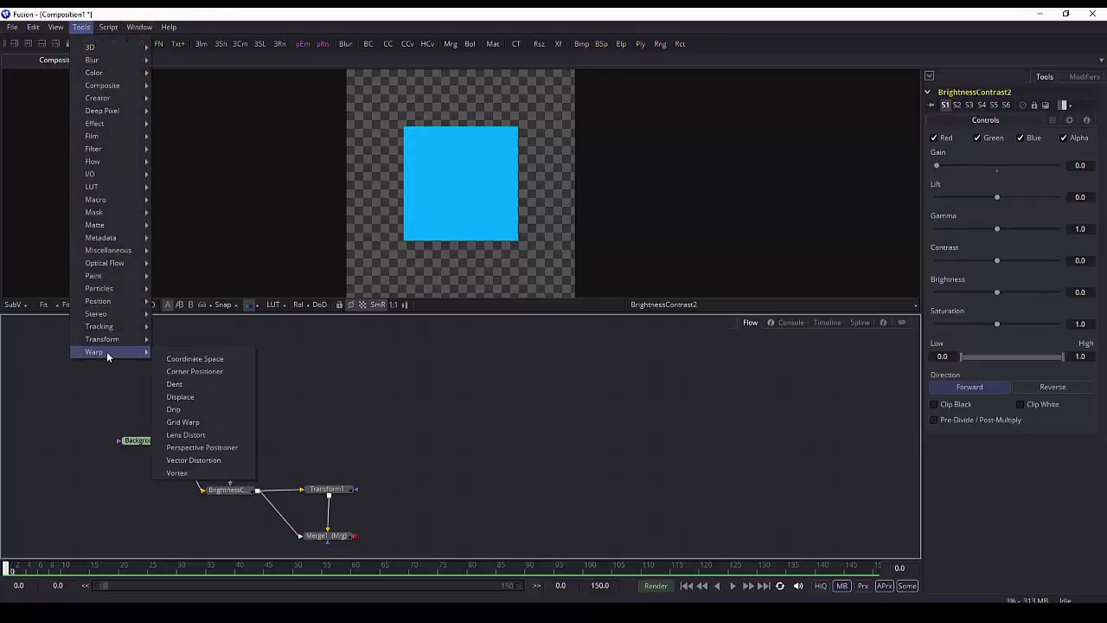
click(197, 359)
drag(291, 403, 343, 403)
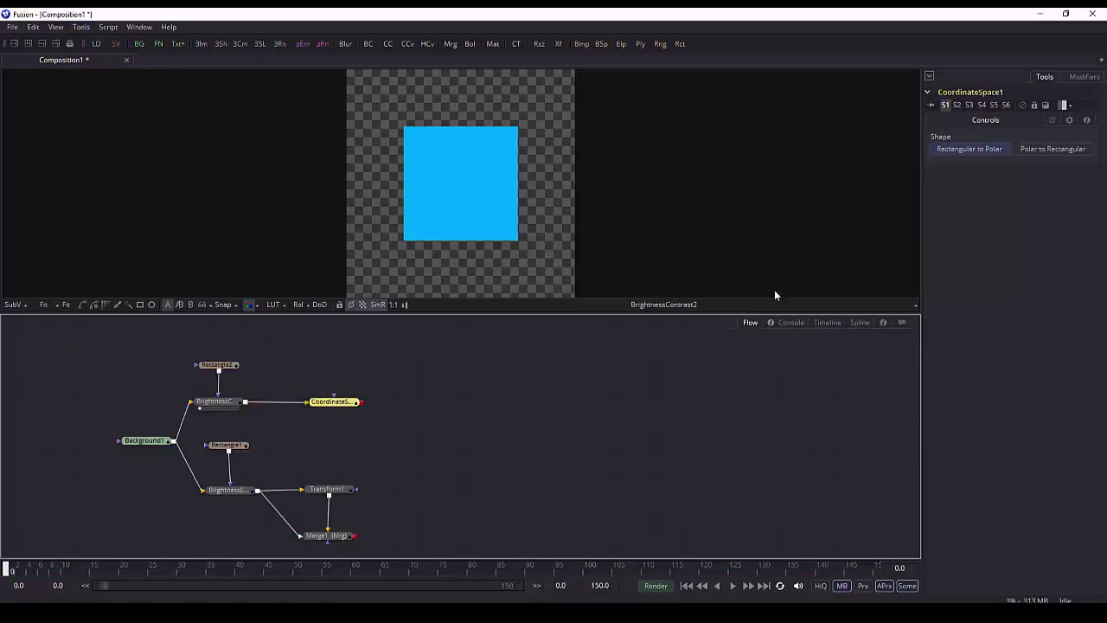
click(317, 410)
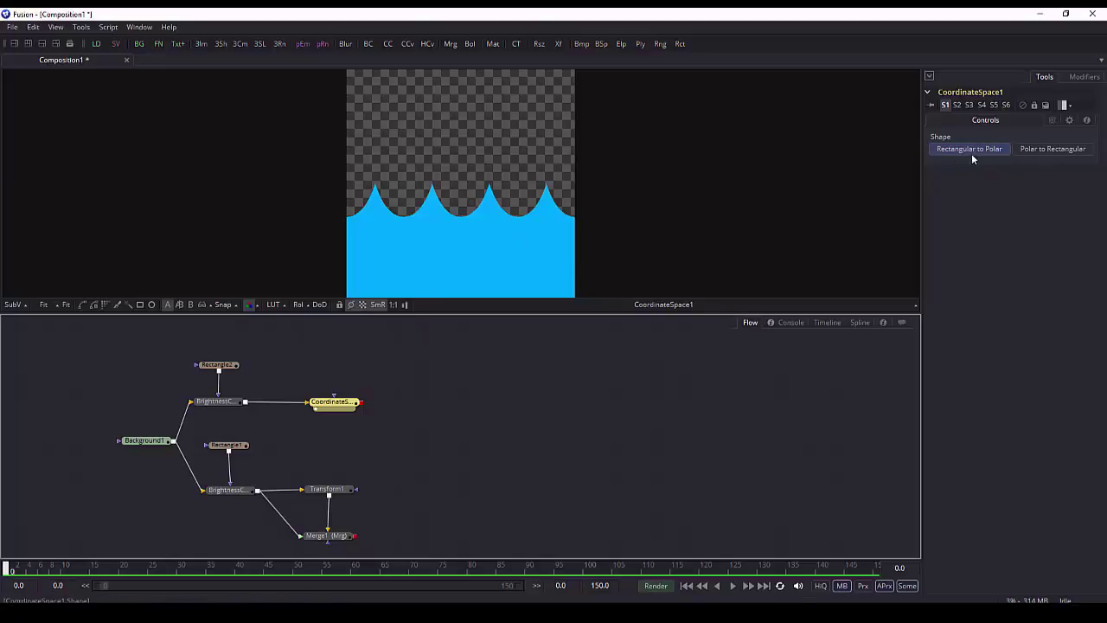
click(1053, 149)
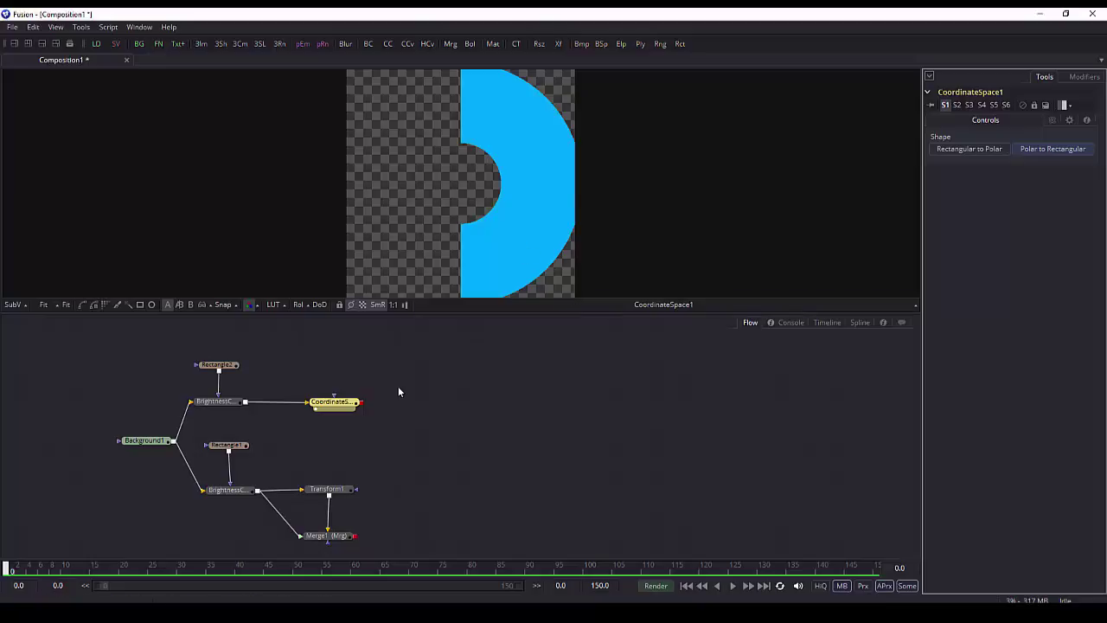
Step: Try resizing the width of the upper branch's rectangle mask in the viewer
click(224, 365)
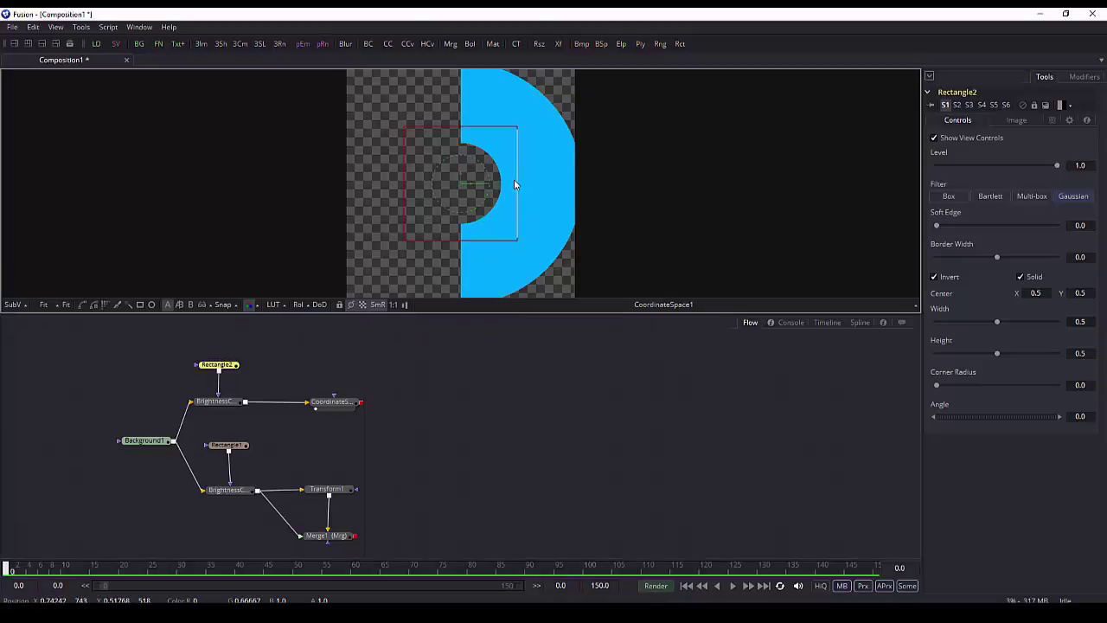
drag(514, 184, 516, 209)
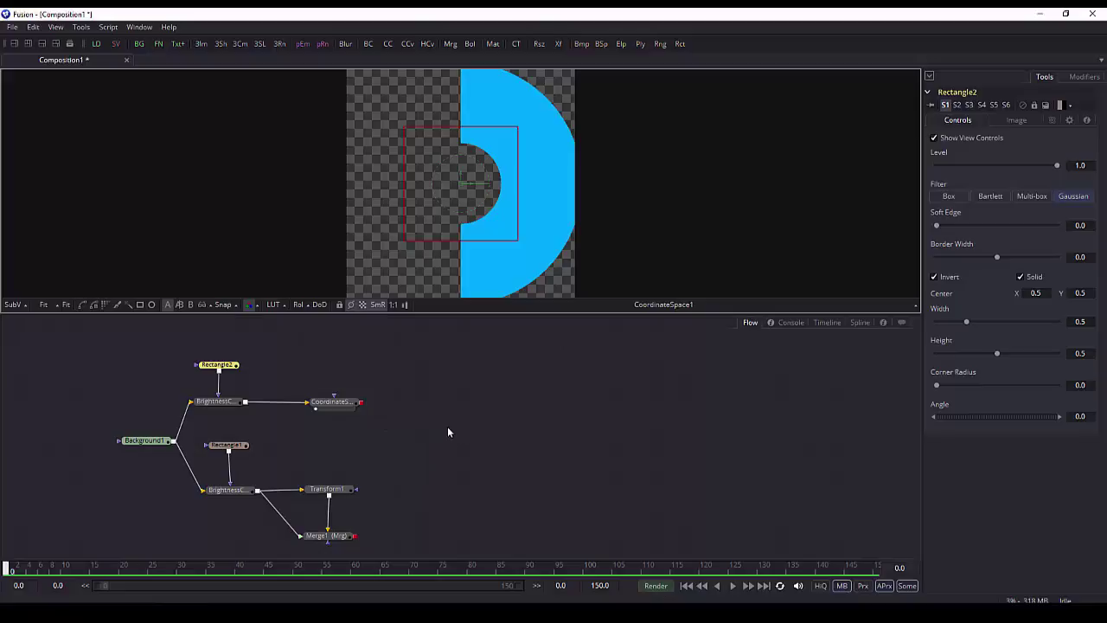
Step: Add a second Merge node after the first Merge and connect Coordinate Space as its foreground
click(335, 403)
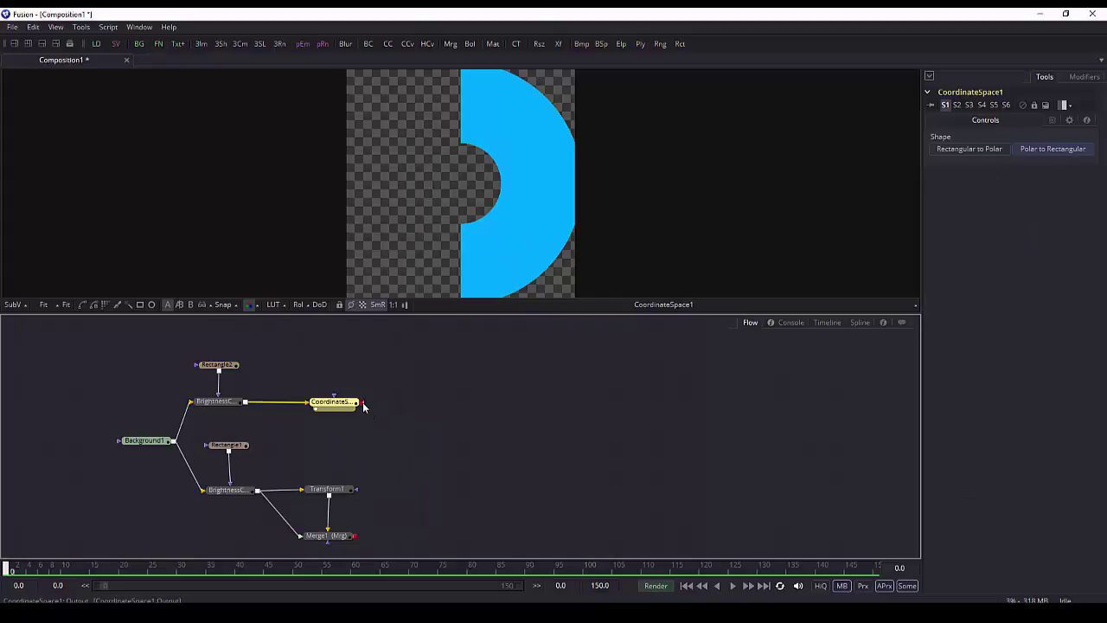
mouse_move(361, 539)
mouse_down()
mouse_move(336, 530)
mouse_move(381, 529)
mouse_up()
drag(362, 395, 396, 536)
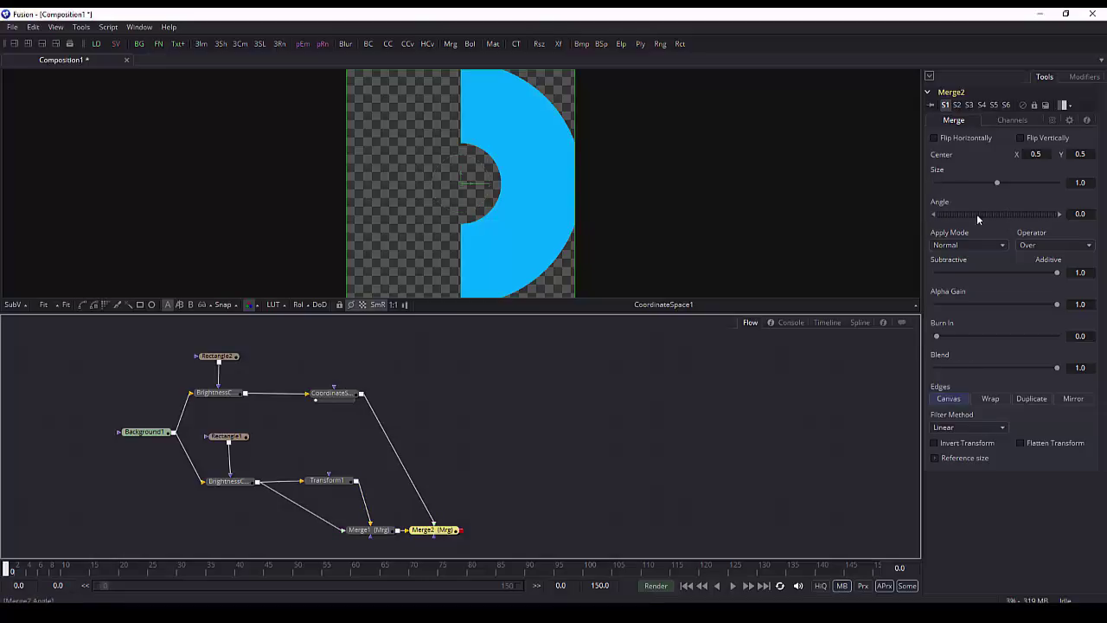
Step: Set the second Merge node's angle to -90 and display that merge in the viewer
click(1080, 214)
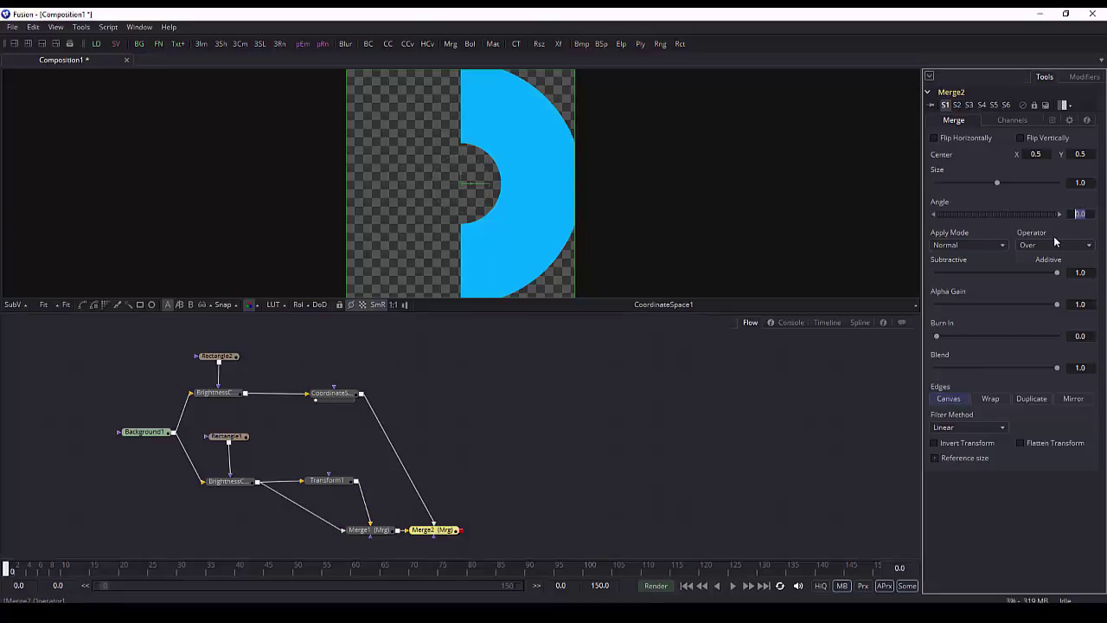
text(-90)
key(Tab)
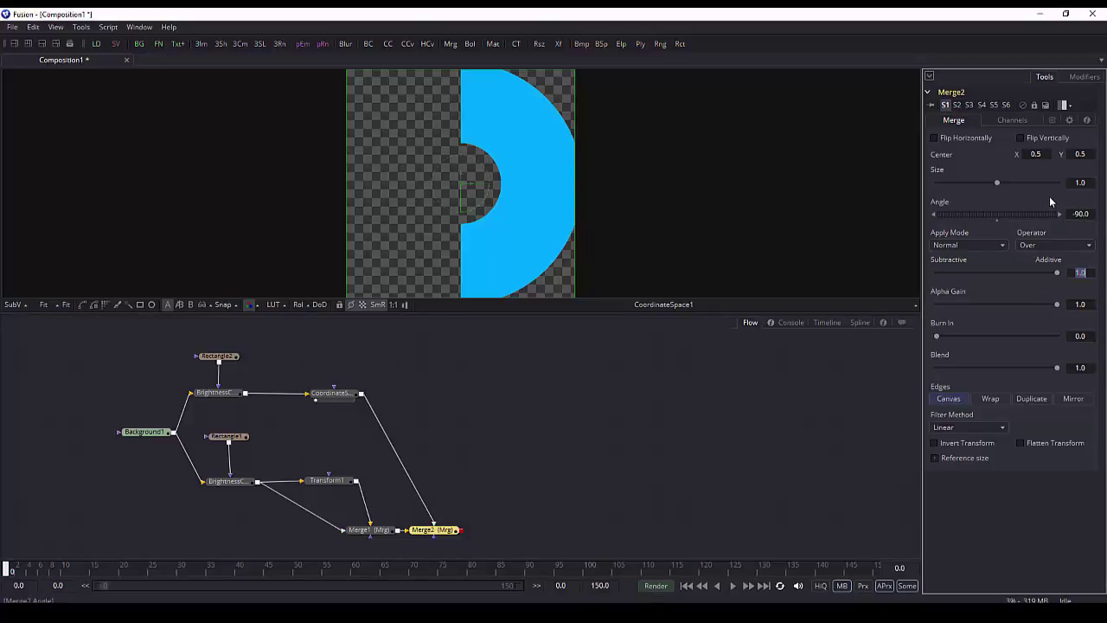
click(416, 541)
key(1)
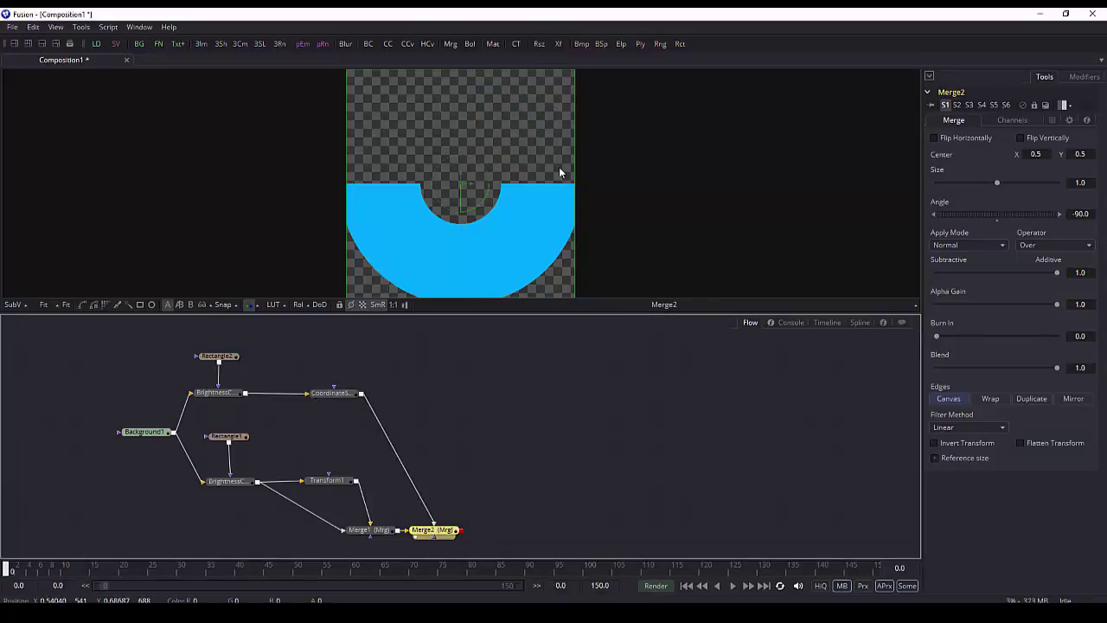
Step: Resize the upper rectangle mask to a height of about 0.31 and a width of about 0.27 so the arc fits between the bars
click(216, 360)
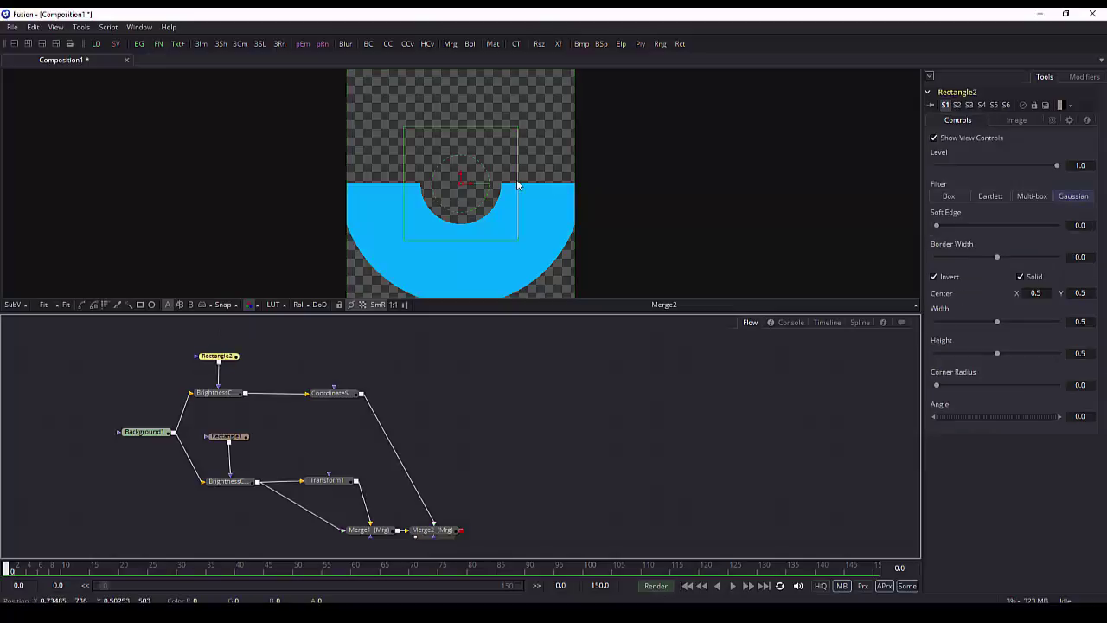
drag(517, 184, 497, 188)
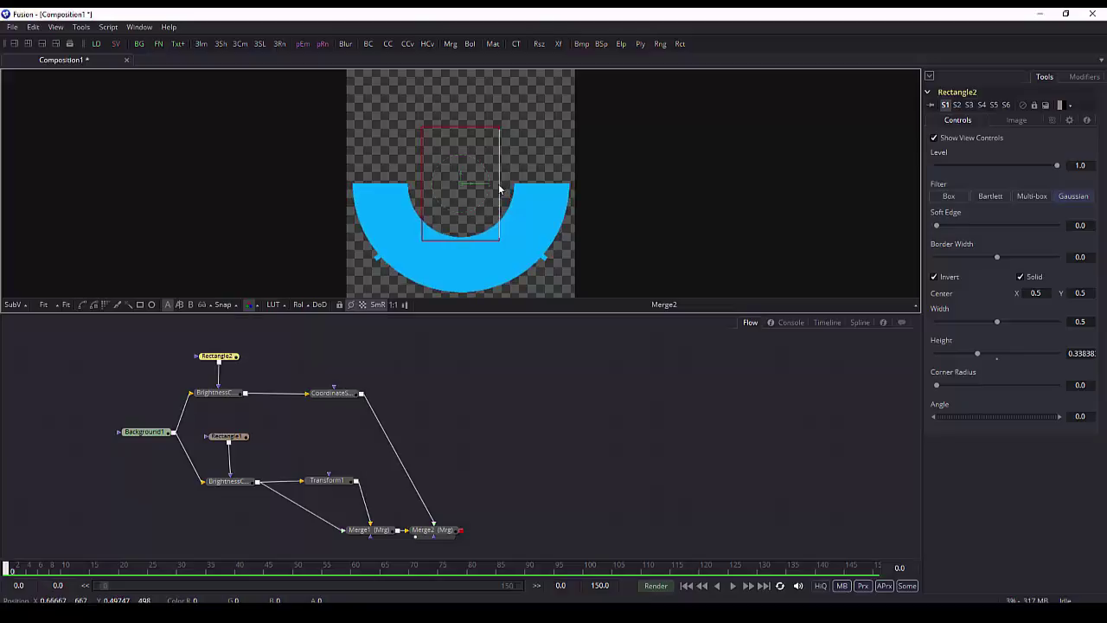
drag(499, 188, 495, 192)
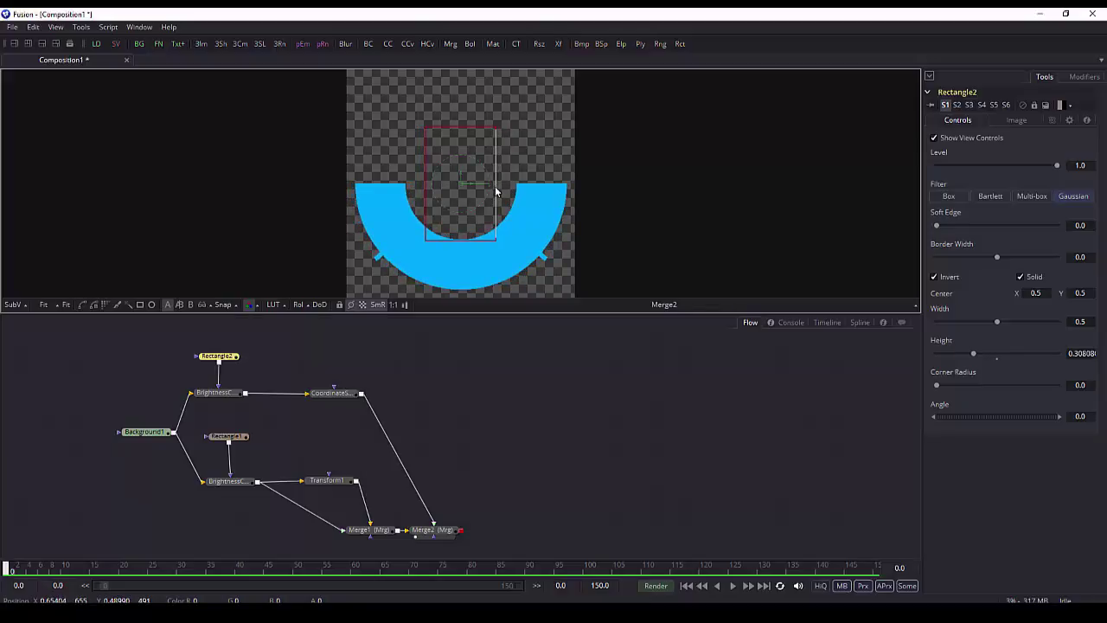
drag(458, 126, 456, 155)
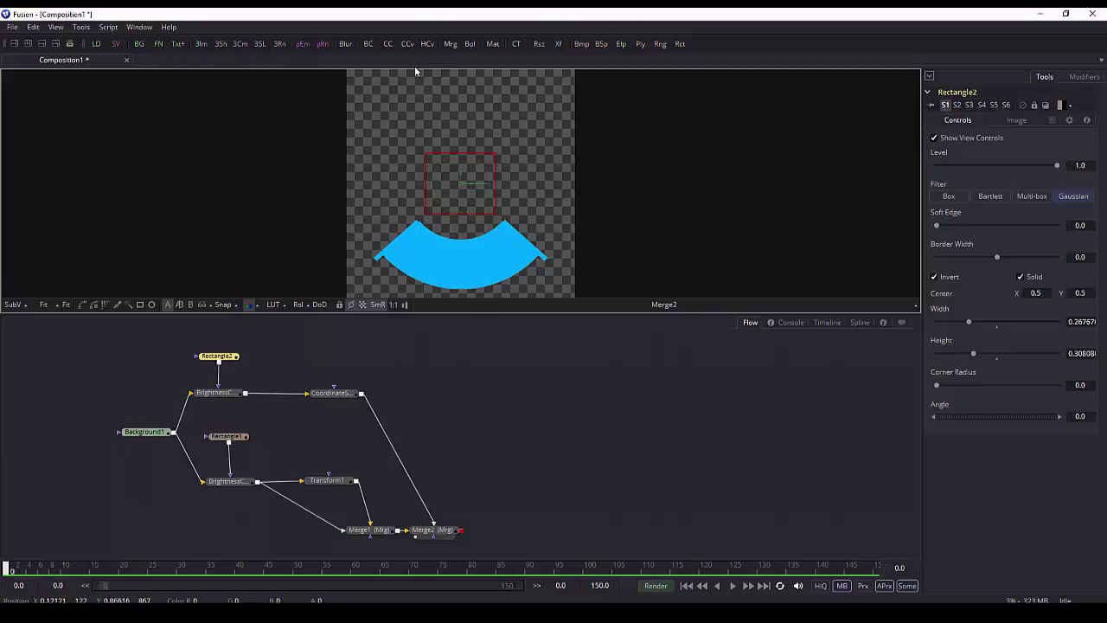
Step: Space out the Coordinate Space node and insert a Transform node between it and the second Brightness/Contrast
drag(352, 394, 390, 395)
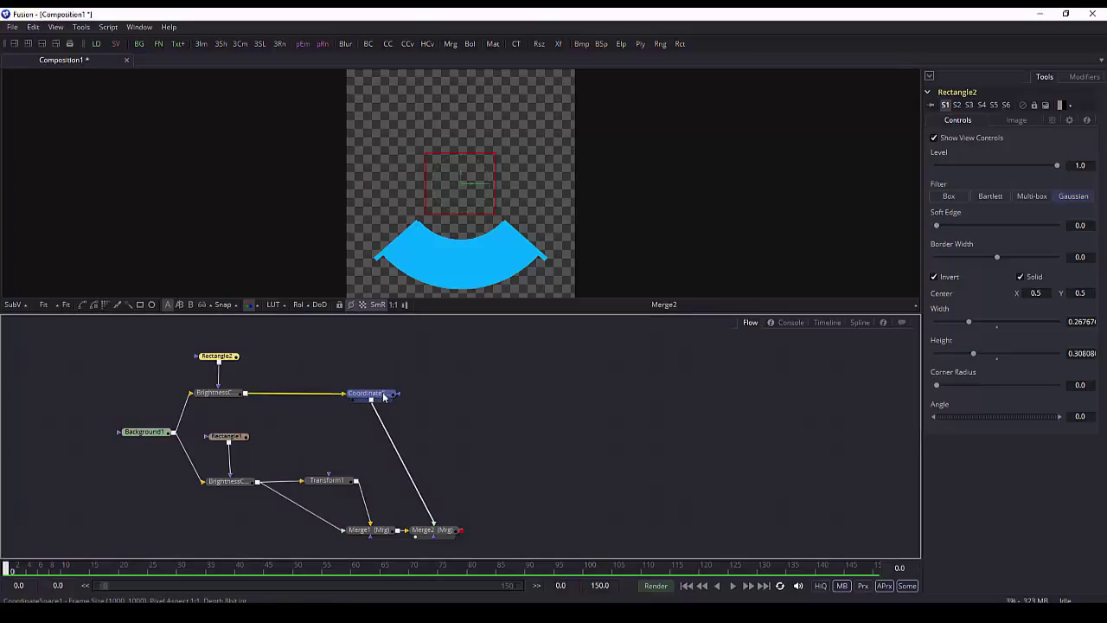
click(218, 394)
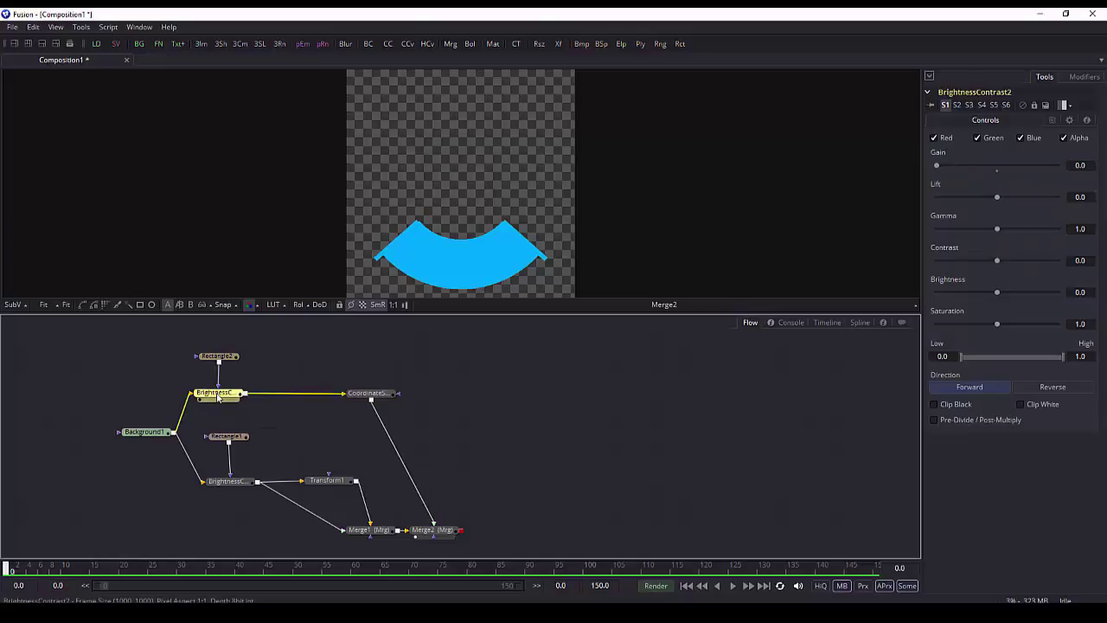
mouse_move(222, 395)
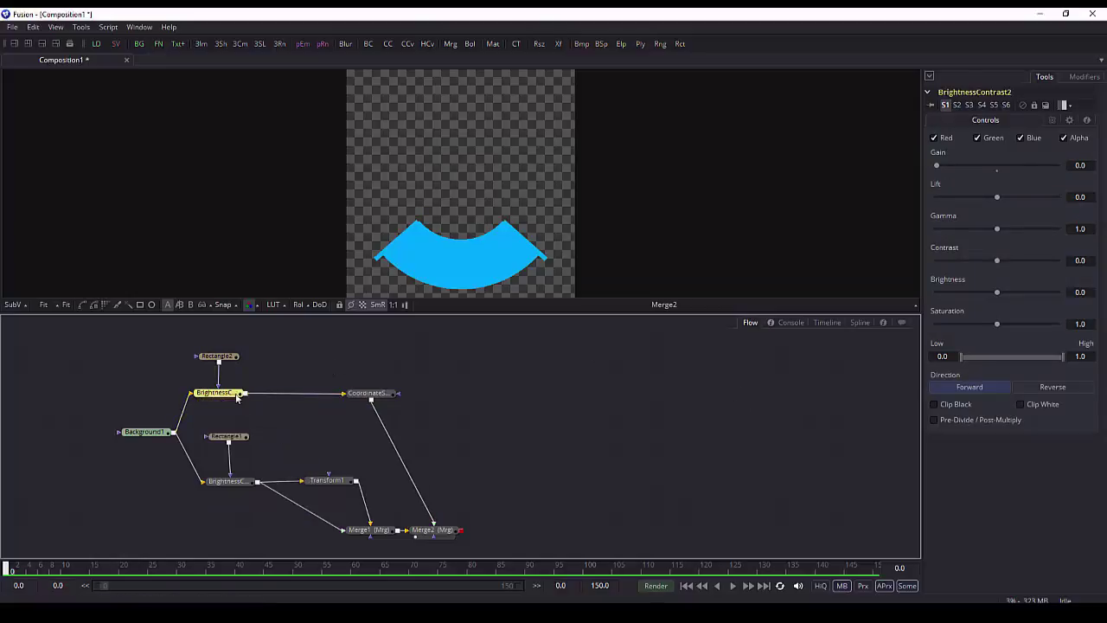
mouse_move(231, 360)
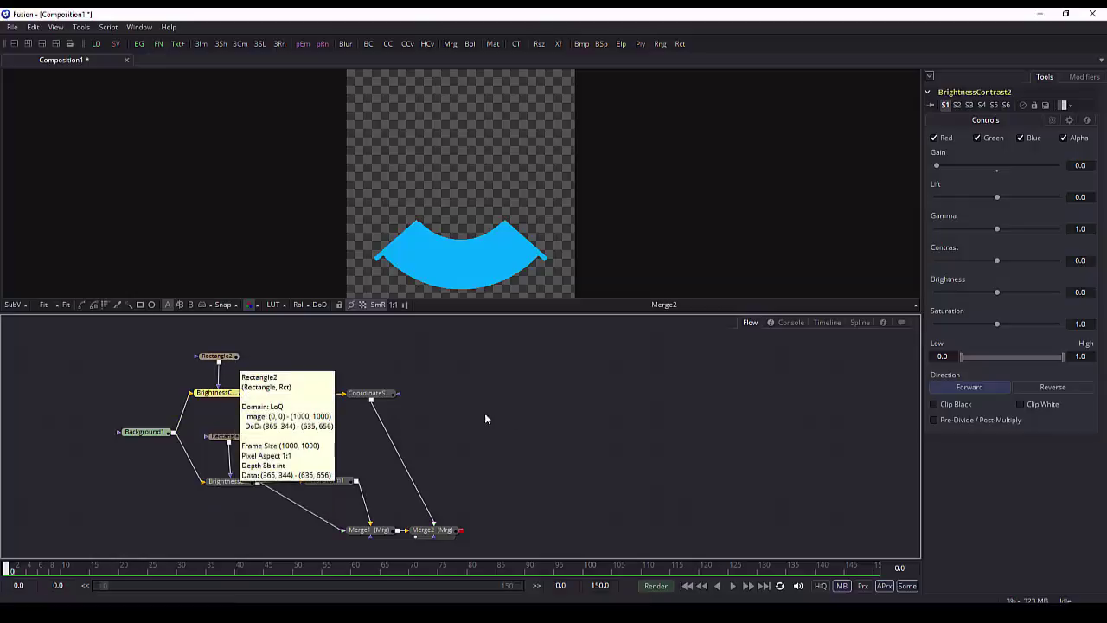
click(81, 29)
mouse_move(121, 339)
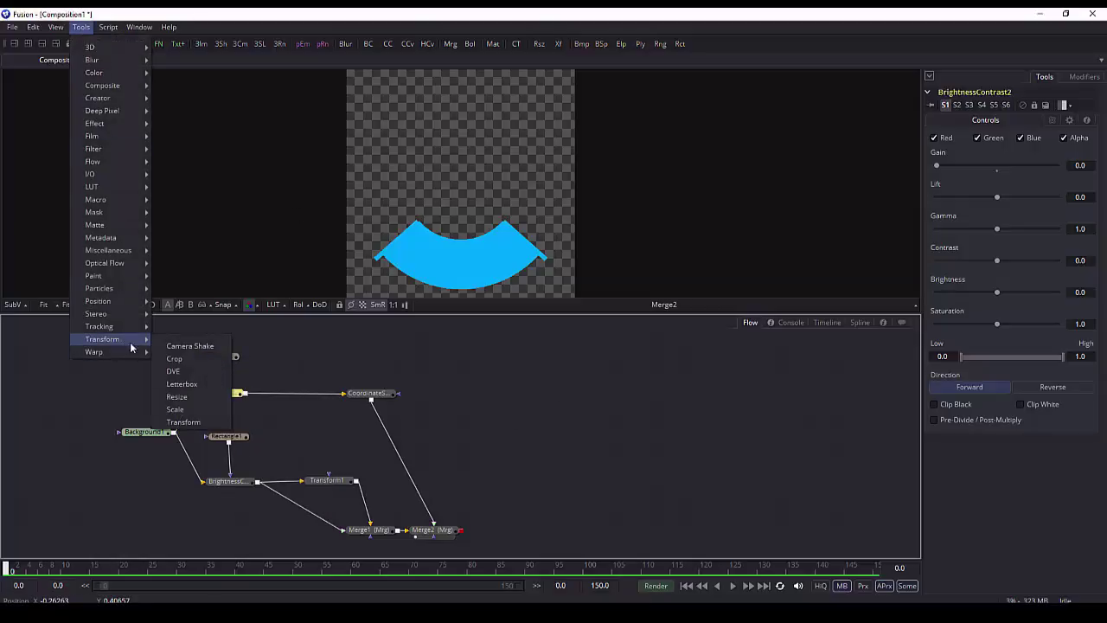
click(183, 421)
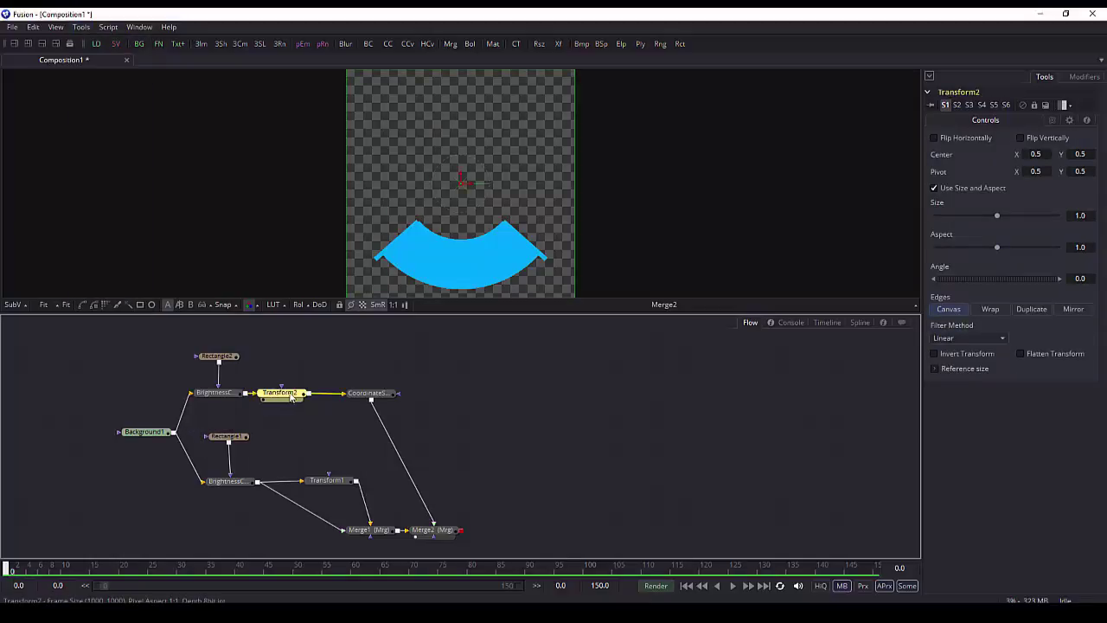
Step: Add another rectangle mask below Rectangle2 in the upper branch, with a soft edge of about 0.2 and its mask inverted
click(220, 358)
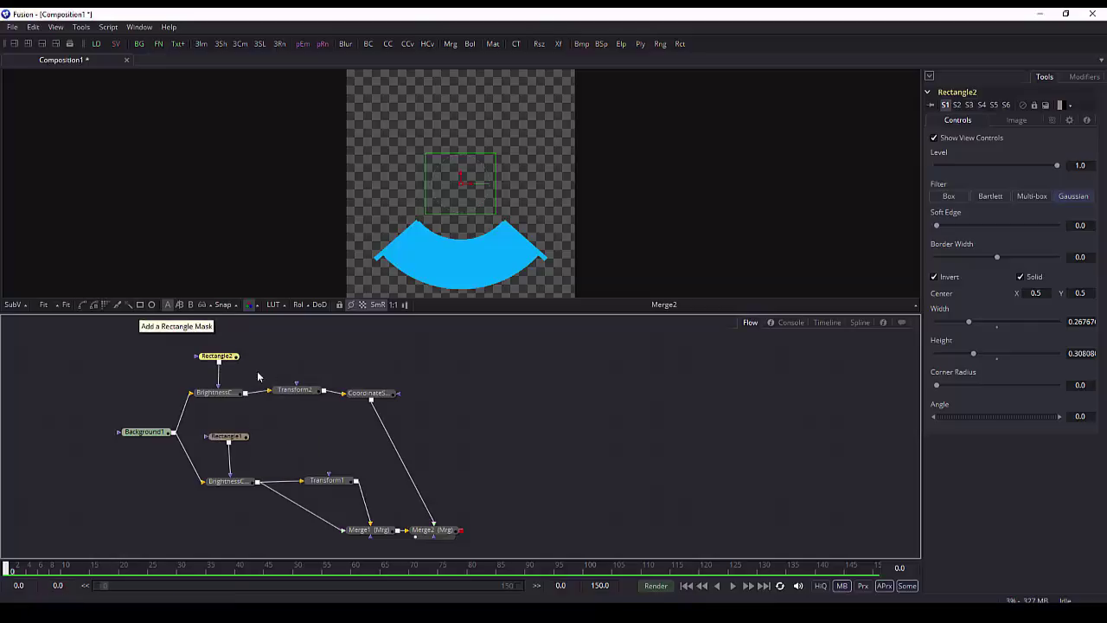
click(140, 306)
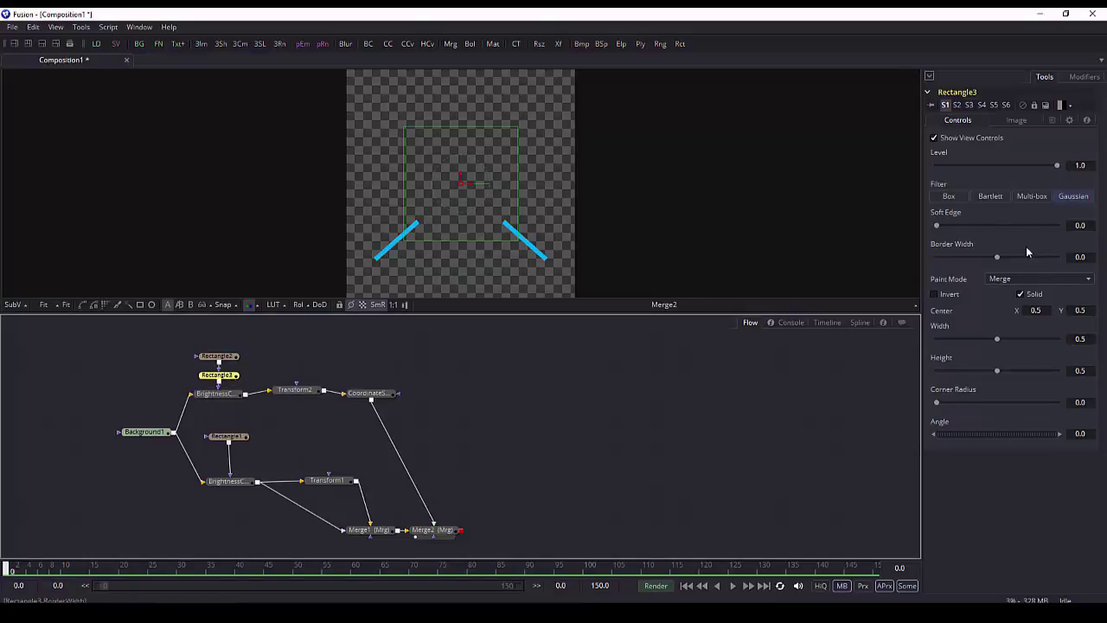
drag(937, 227, 1057, 230)
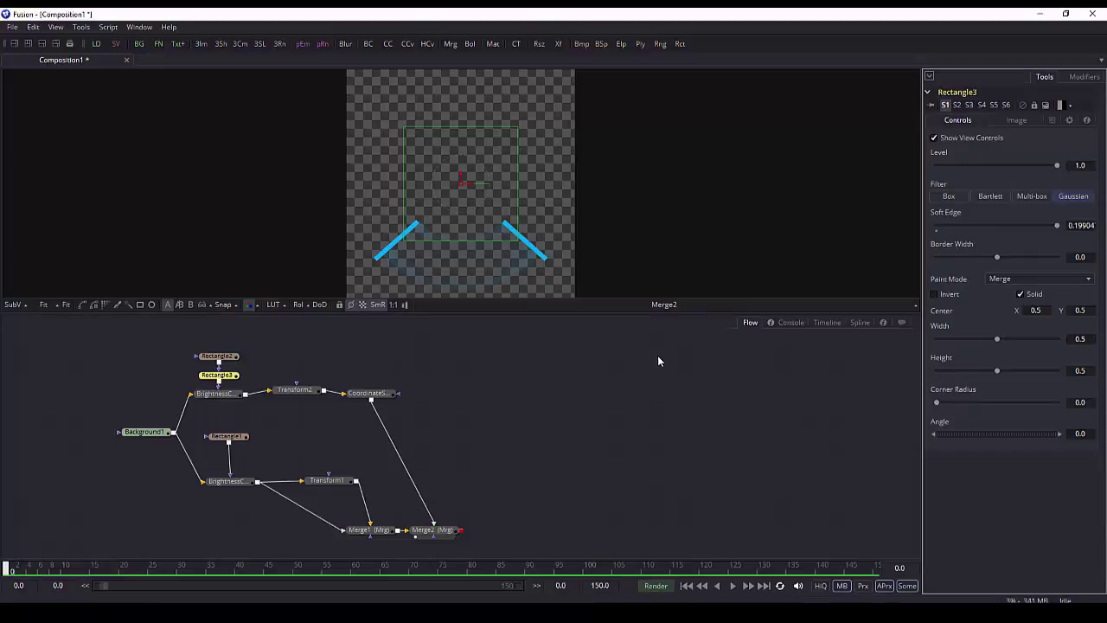
click(934, 295)
click(934, 295)
click(934, 294)
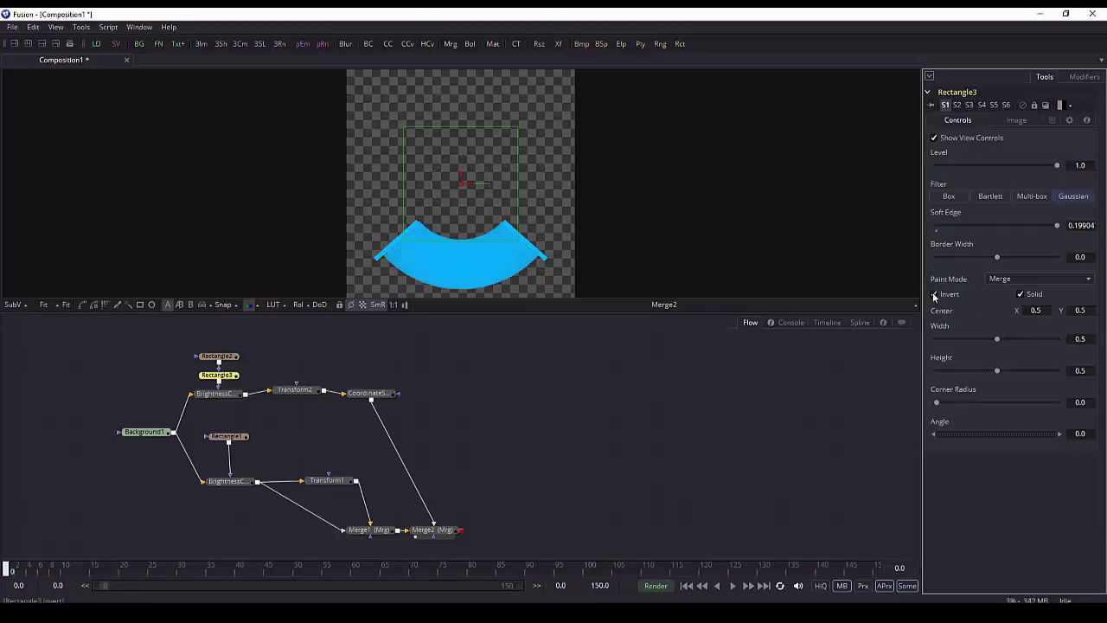
Step: Space out the two upper mask nodes, reduce Rectangle3's height to about 0.19, and hide the viewer's checker underlay
click(223, 362)
drag(223, 362, 223, 344)
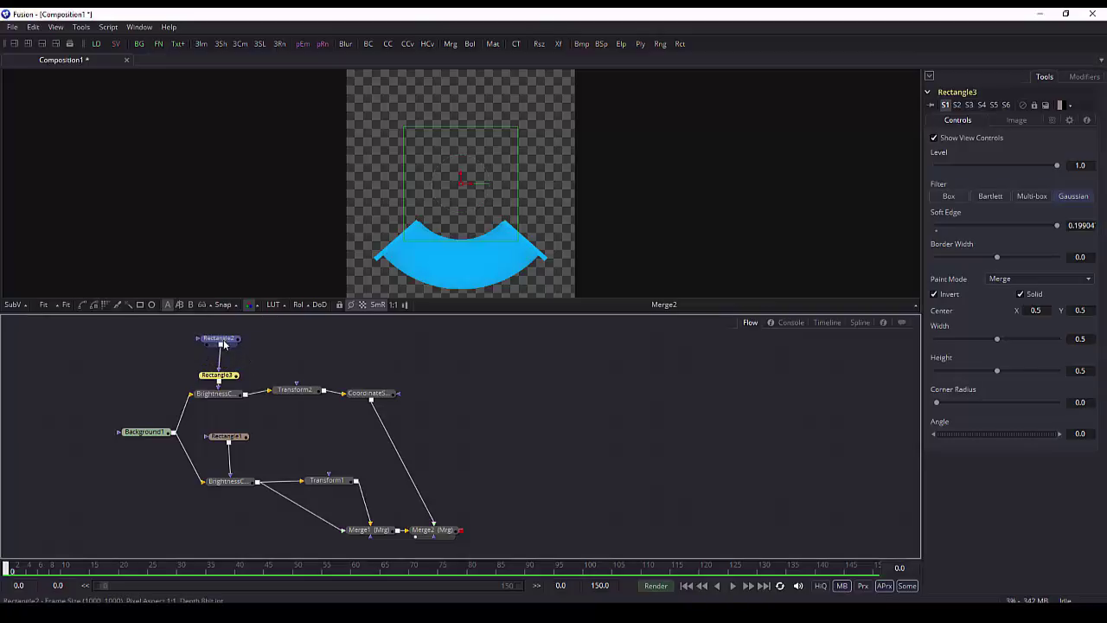
click(219, 376)
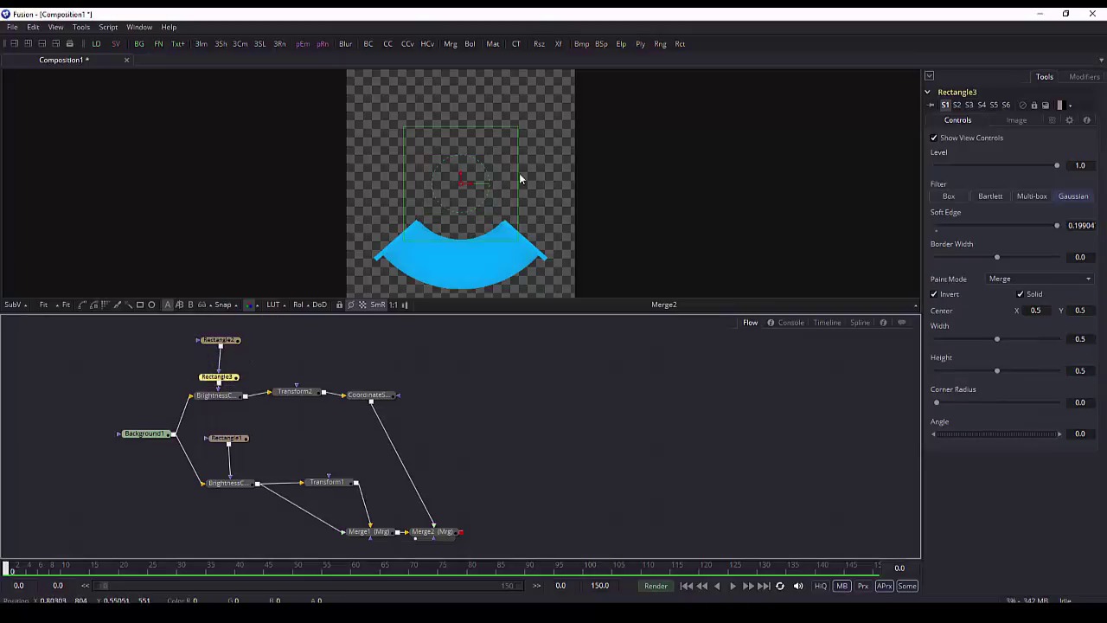
drag(515, 174, 479, 184)
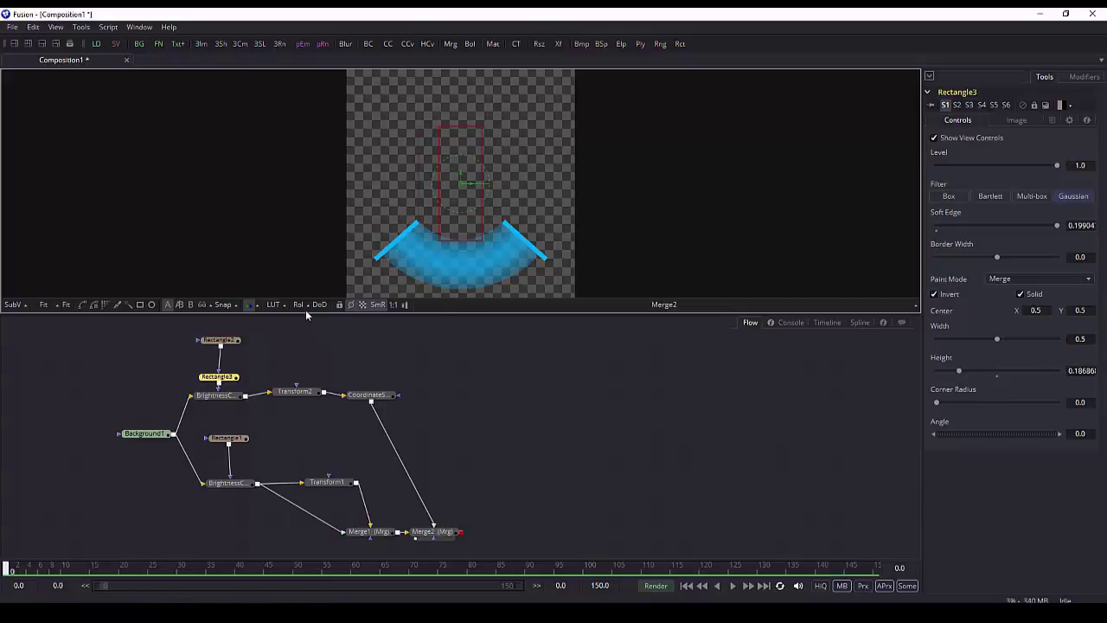
click(362, 305)
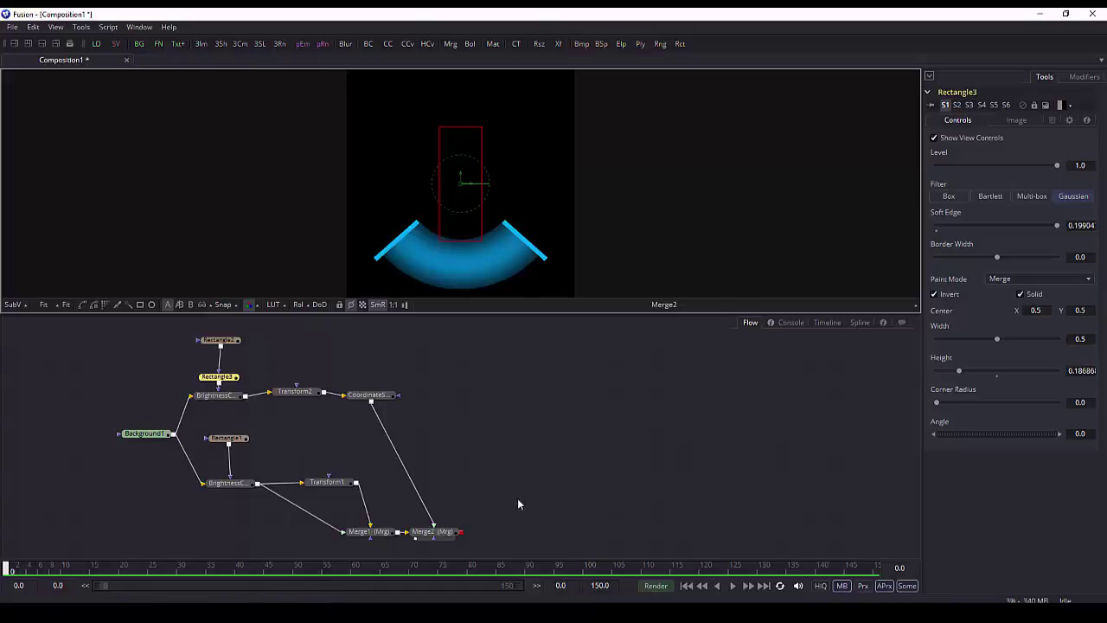
Step: Spread out the Coordinate Space and Transform2 nodes along the upper branch of the flow
drag(388, 394, 448, 390)
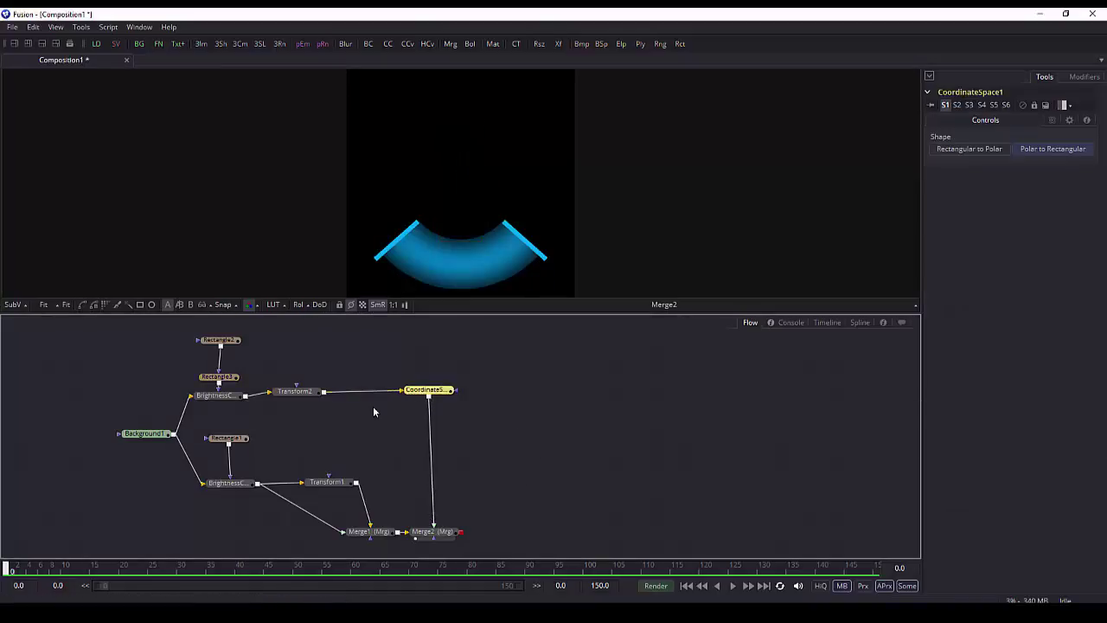
drag(306, 396, 334, 389)
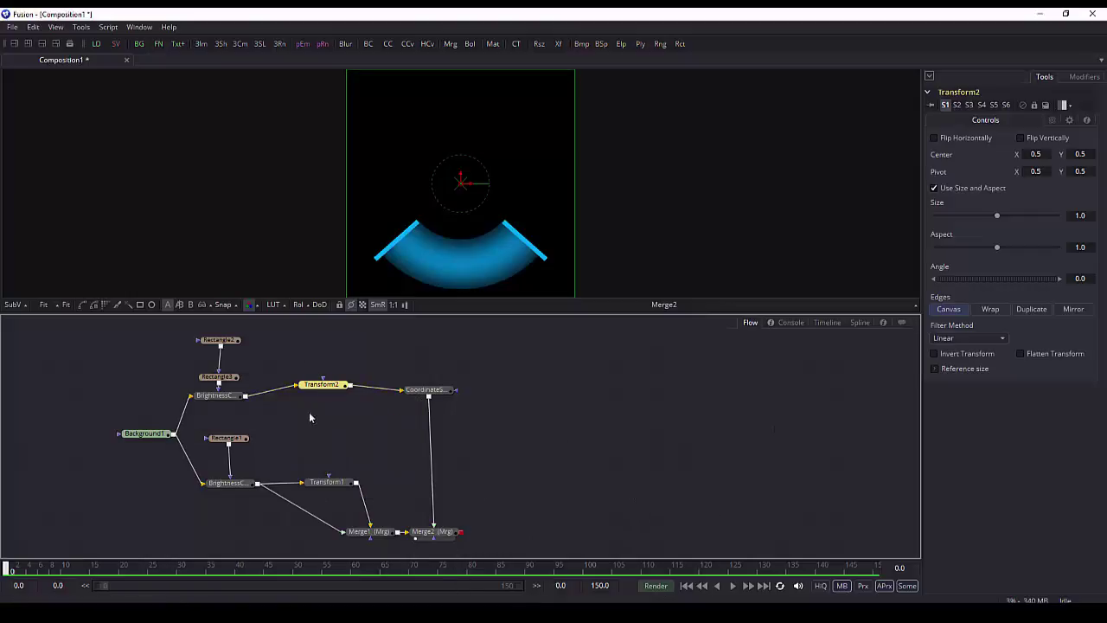
mouse_move(319, 386)
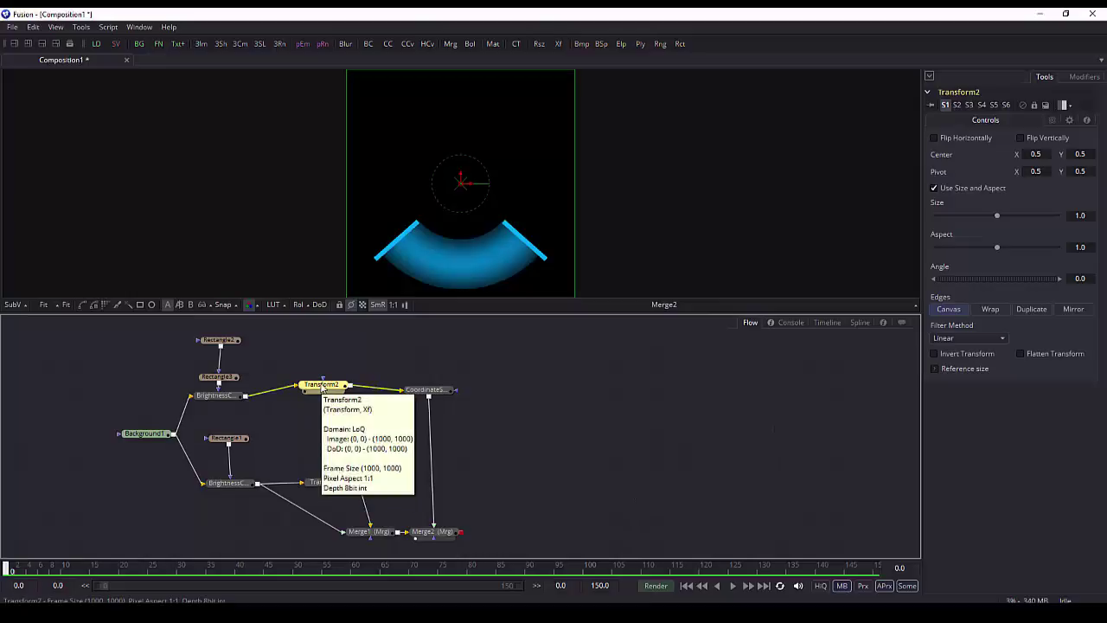
Step: Turn off Use Size and Aspect on Transform2 and drive its X Size with an expression dividing Transform1's angle by 180
click(934, 189)
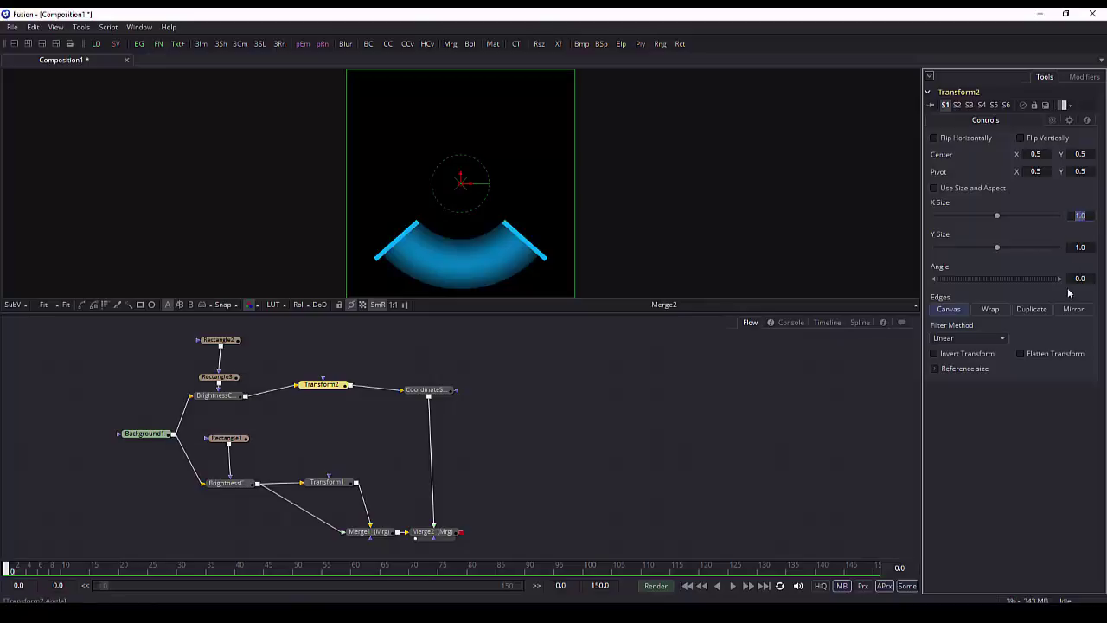
text(-)
key(Tab)
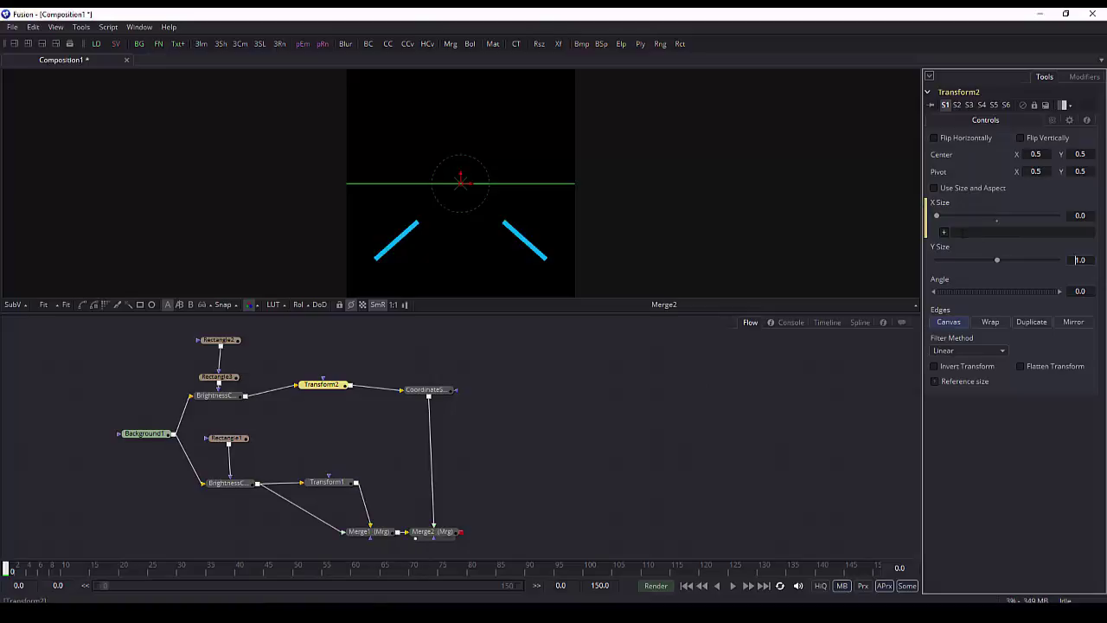
click(960, 231)
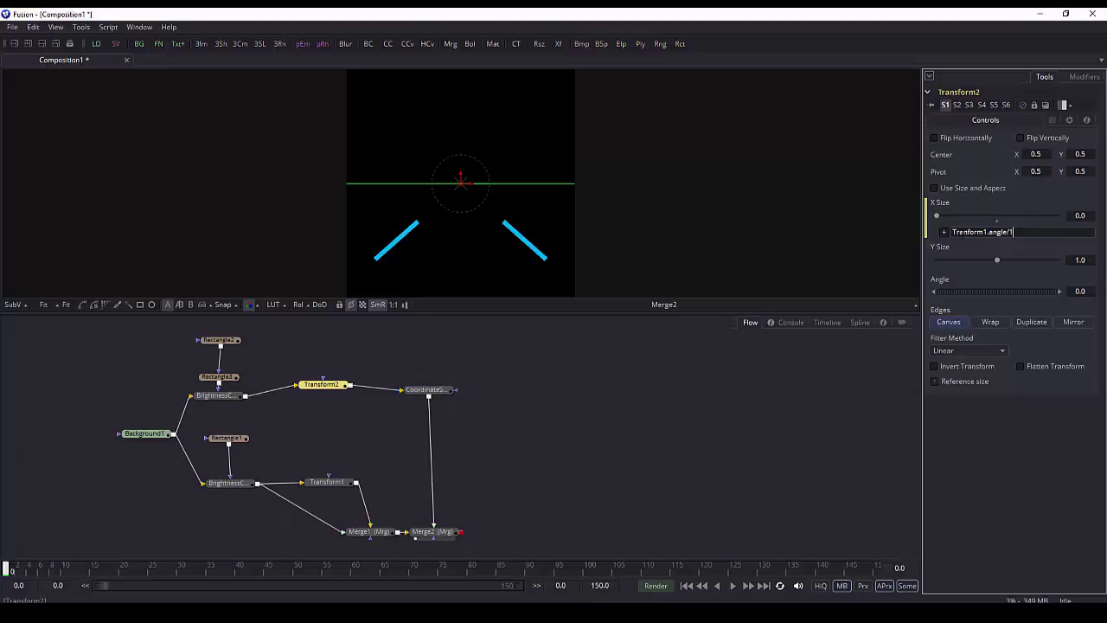
key(Tab)
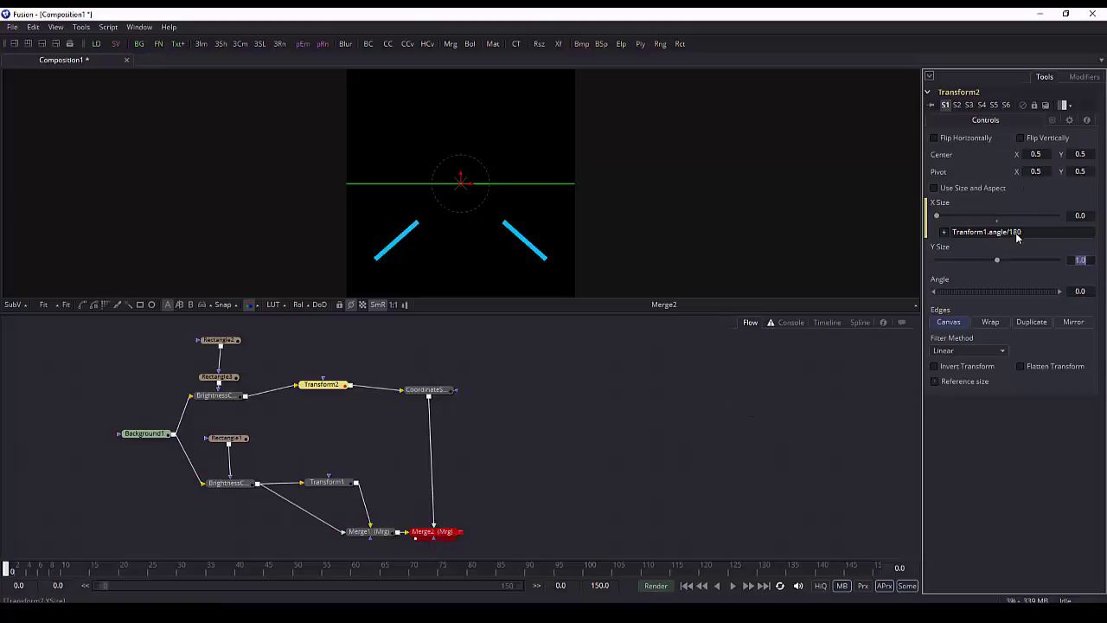
click(993, 231)
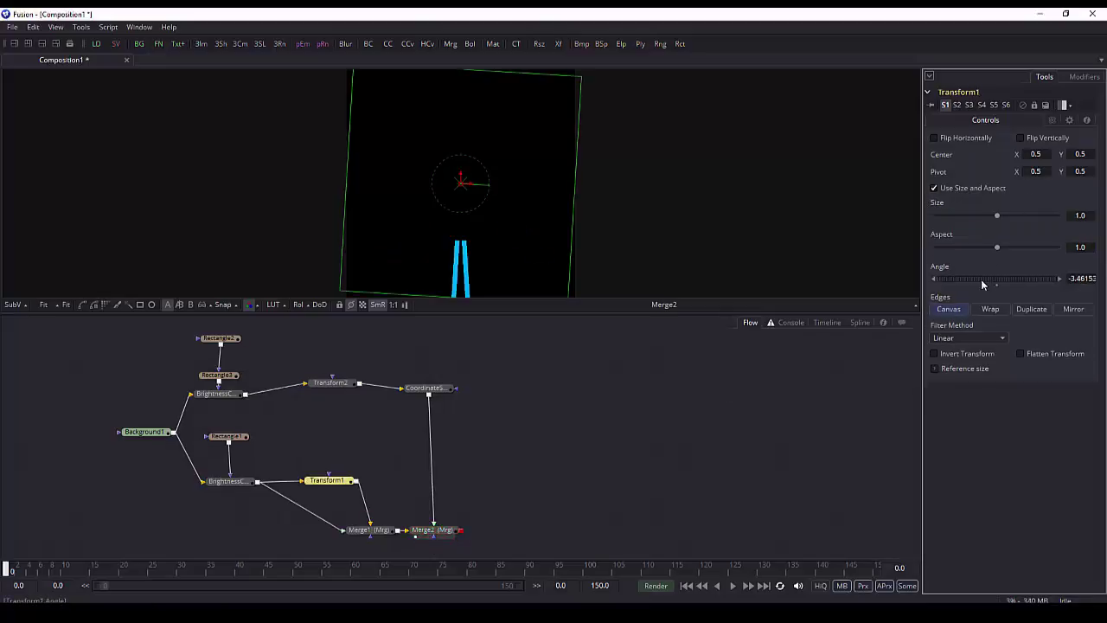
Step: Set Transform1's angle to about 52 and widen the upper masks, Rectangle2 to about 0.99 and Rectangle3 to about 1.03
mouse_move(981, 280)
mouse_down()
mouse_move(1015, 276)
mouse_move(990, 284)
mouse_move(1011, 282)
mouse_move(1000, 289)
mouse_up()
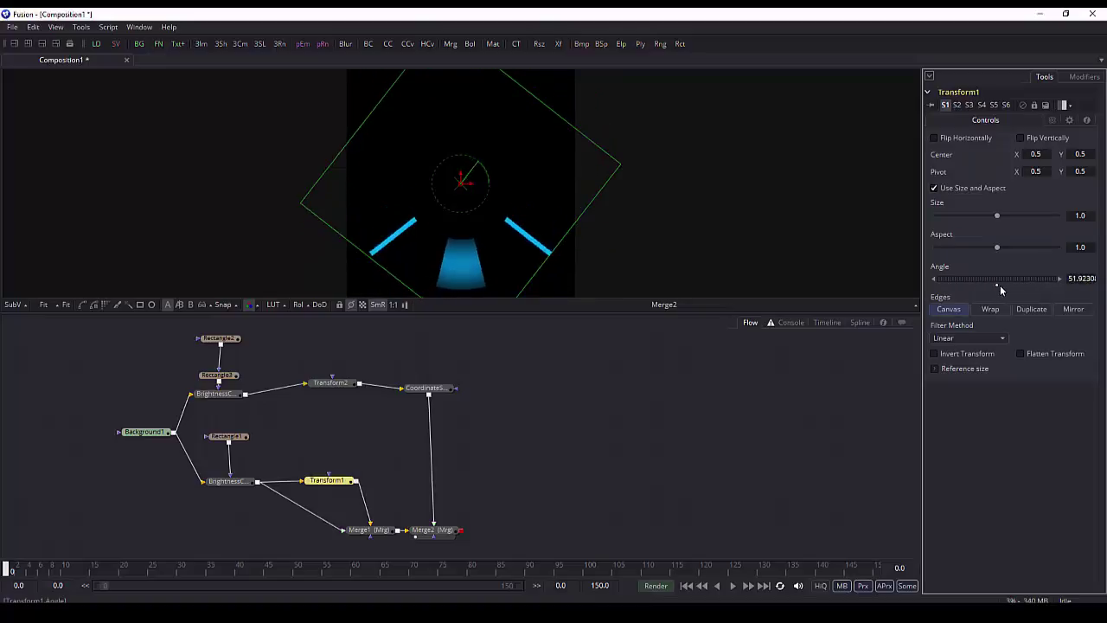
click(220, 339)
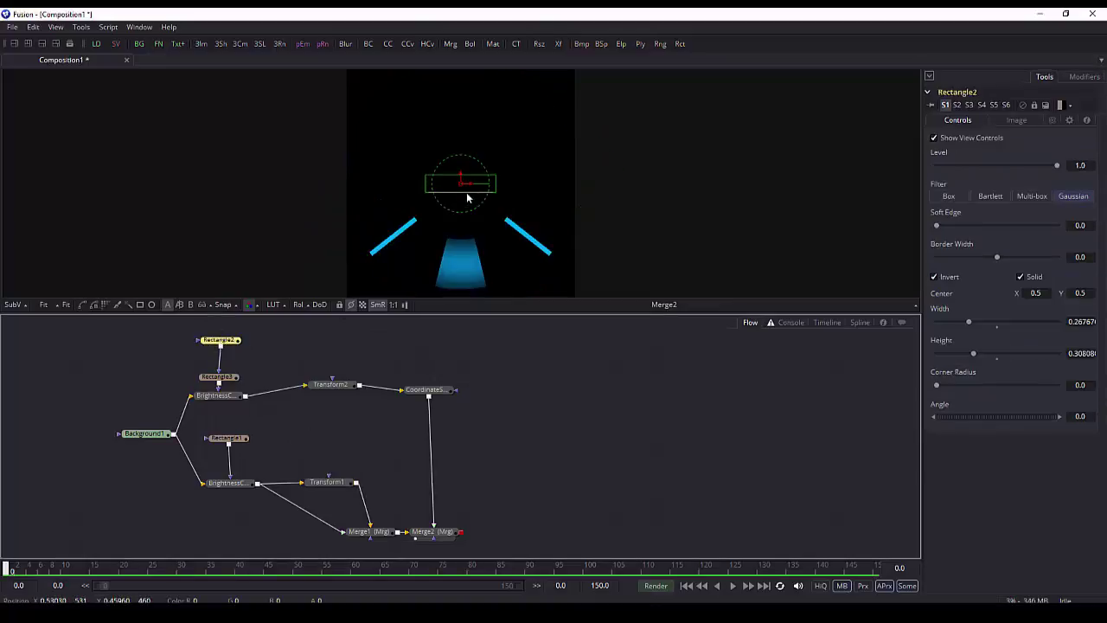
drag(470, 192, 461, 223)
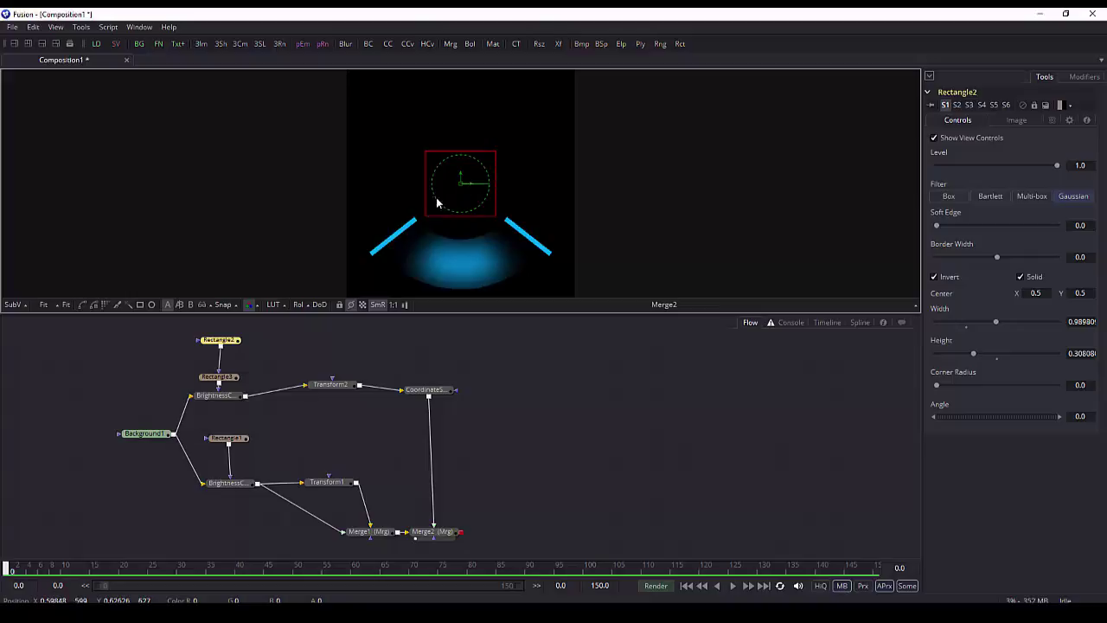
click(218, 377)
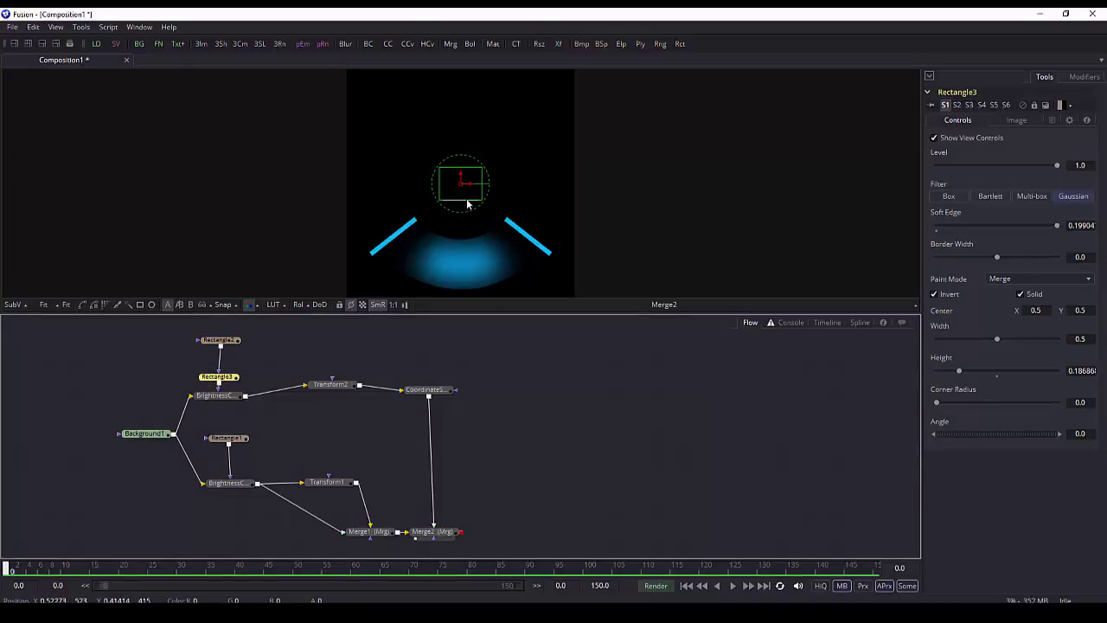
drag(463, 204, 461, 222)
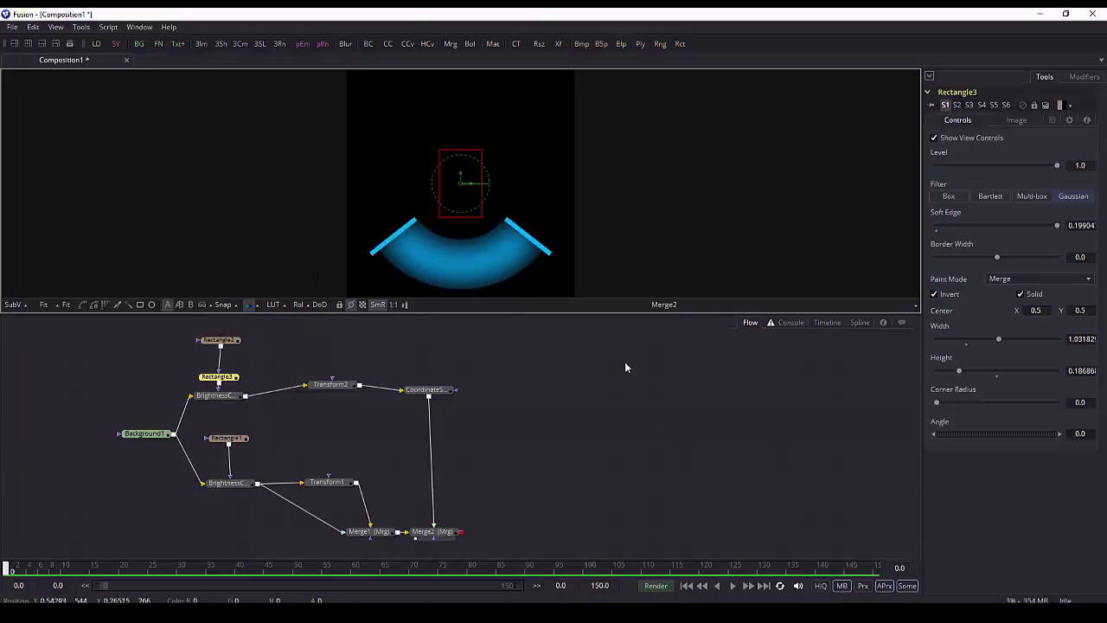
Step: Set Transform1's angle to about 100.4 and start animating it with a keyframe at frame 0
click(339, 485)
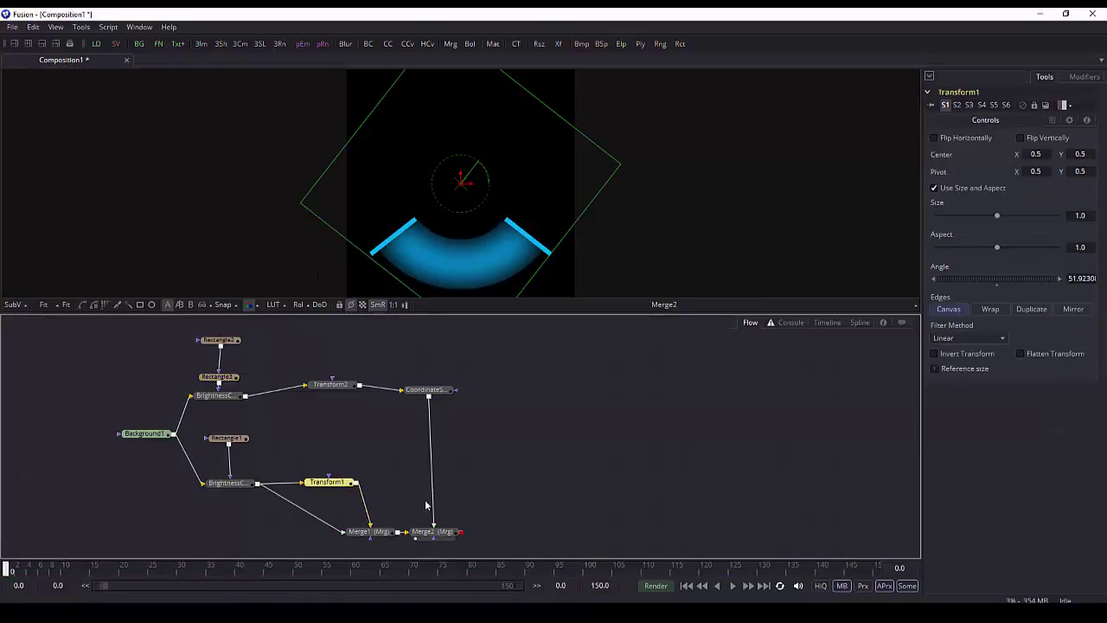
mouse_move(979, 279)
mouse_down()
mouse_move(1023, 274)
mouse_move(984, 289)
mouse_move(1007, 291)
mouse_move(980, 292)
mouse_move(1007, 288)
mouse_move(989, 294)
mouse_up()
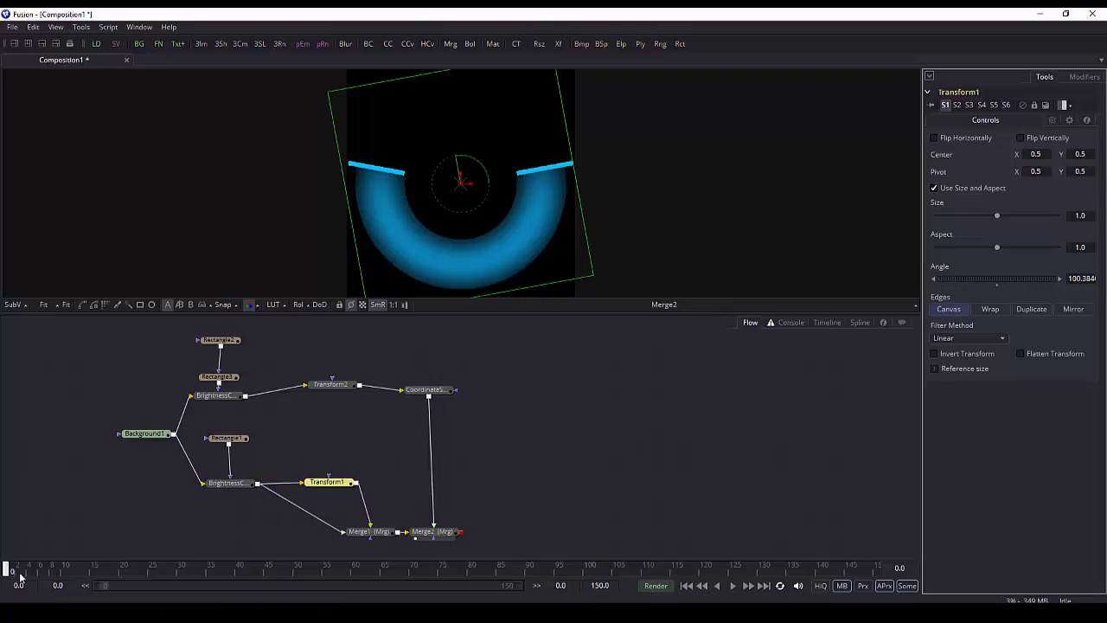
right_click(940, 270)
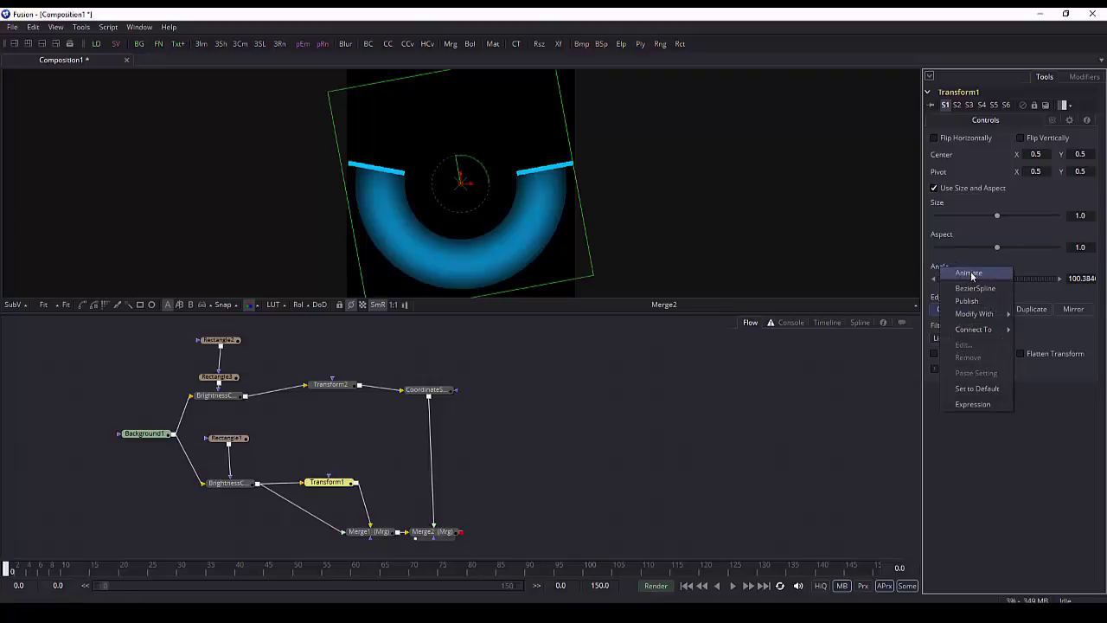
click(969, 273)
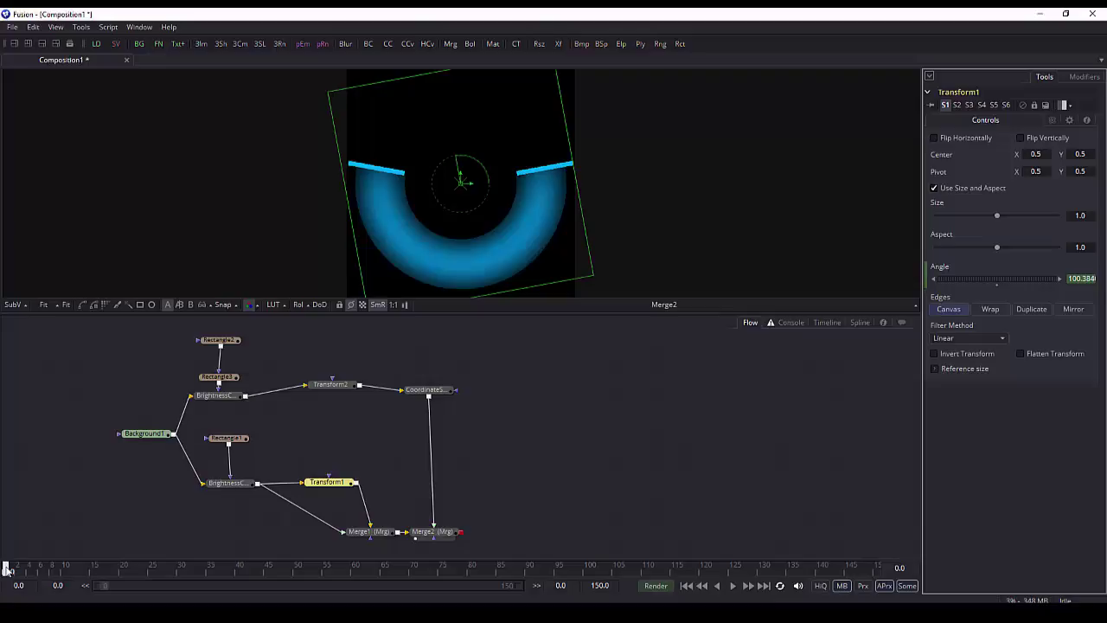
Step: Keyframe Transform1's angle at about 171.3 on frame 45 and 67.5 on frame 85
drag(6, 568, 264, 586)
drag(978, 281, 1001, 278)
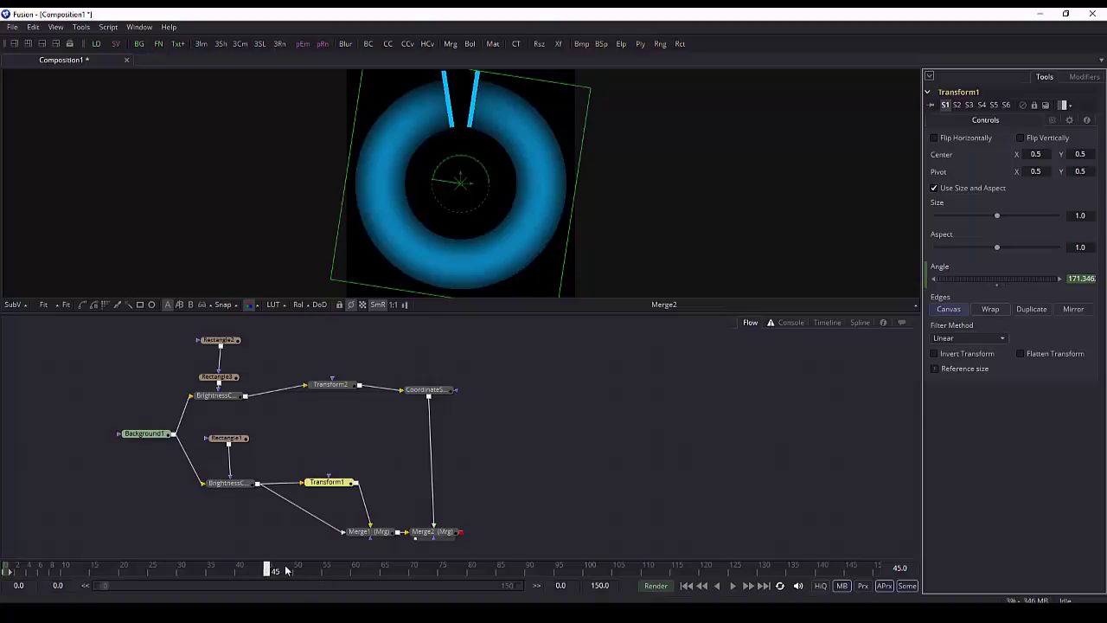
drag(268, 569, 511, 568)
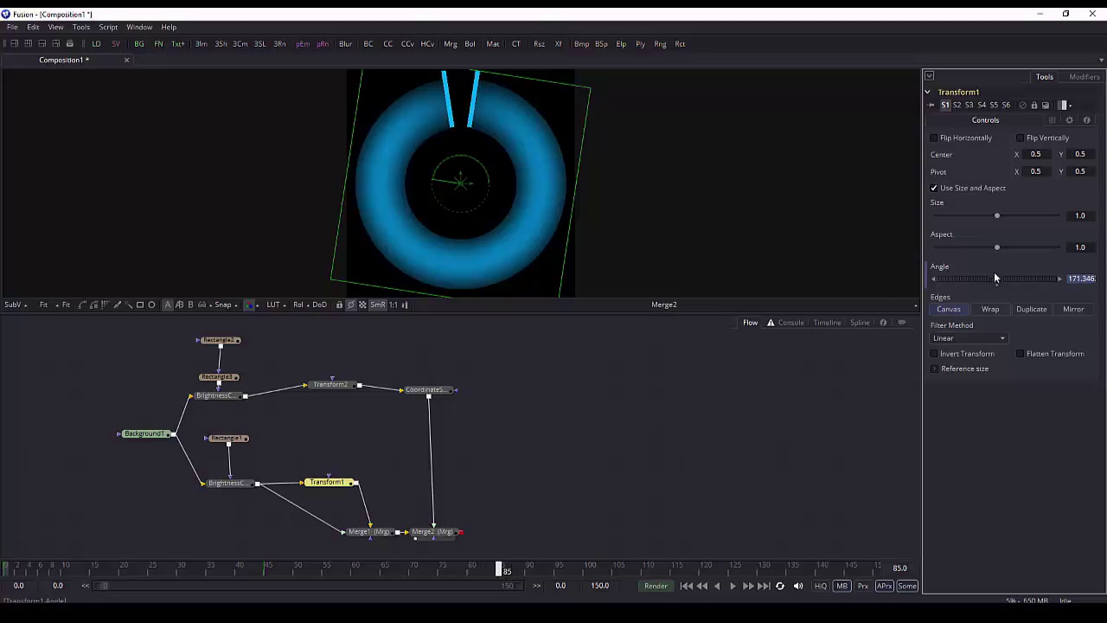
drag(988, 275, 955, 284)
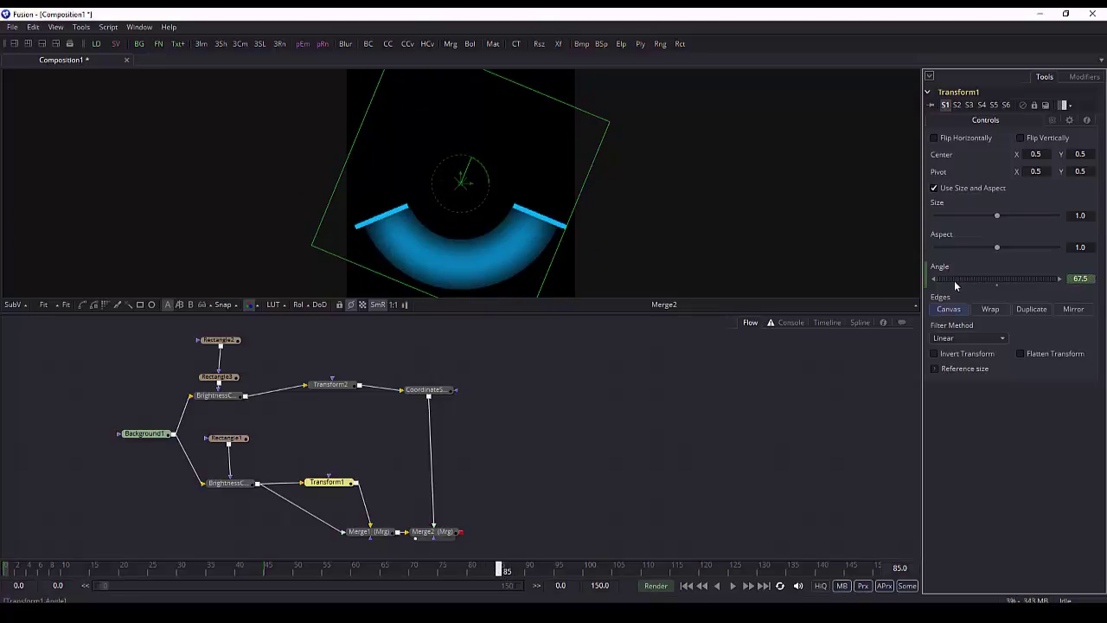
Step: Keyframe Transform1's angle at about 155.8 on frame 116, about 26 on frame 129 and about 110.8 on frame 149
drag(500, 570, 680, 576)
drag(968, 277, 1000, 284)
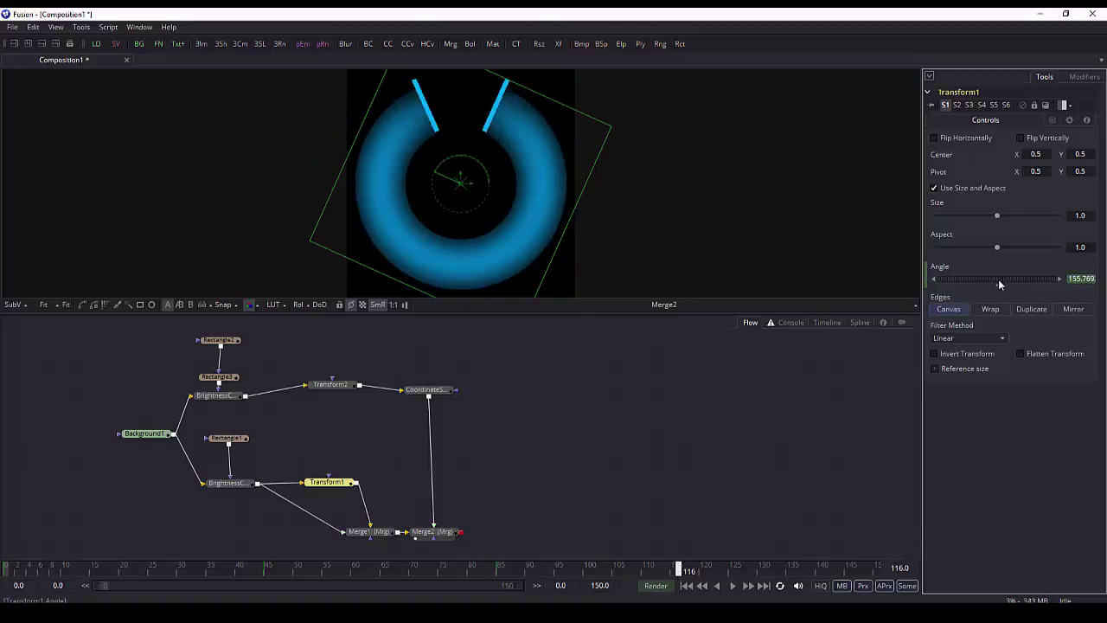
drag(677, 571, 755, 568)
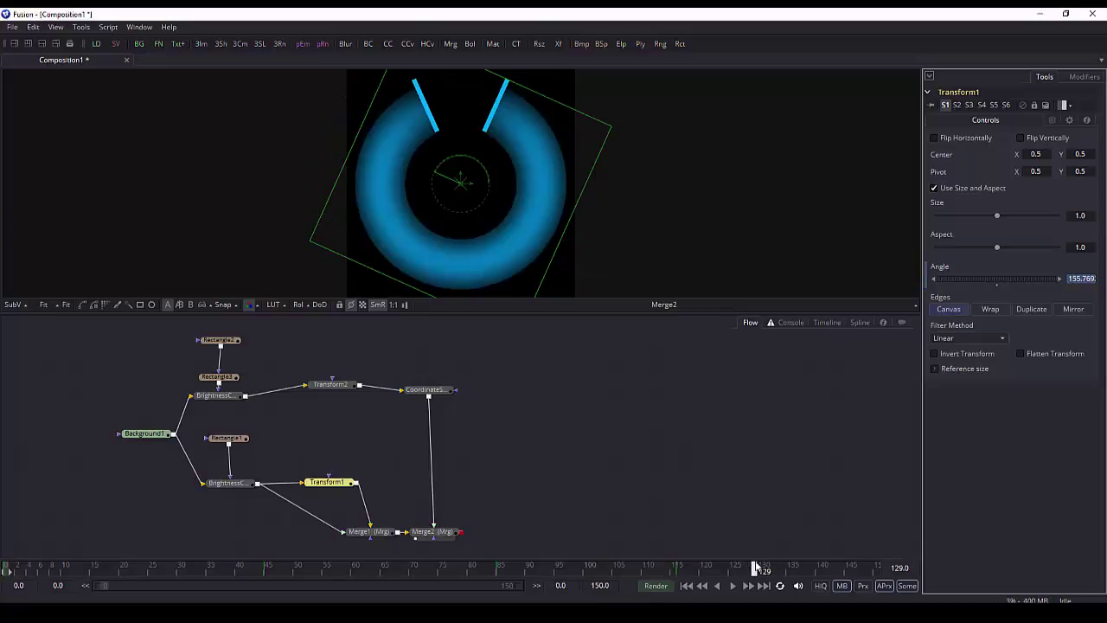
drag(998, 281, 951, 281)
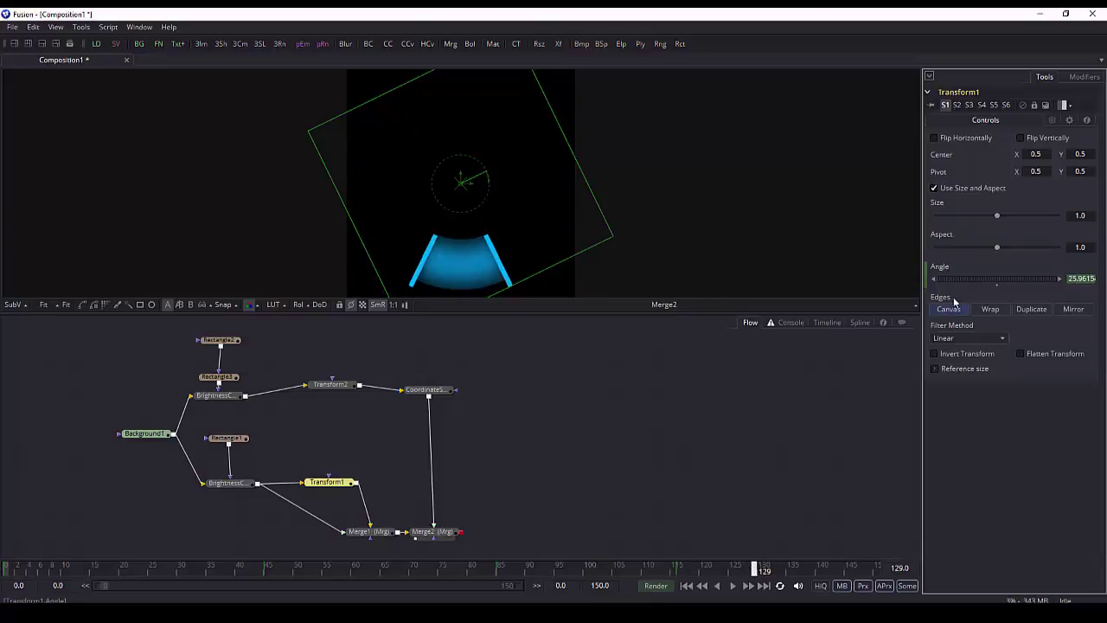
drag(755, 573, 875, 568)
drag(976, 279, 1003, 279)
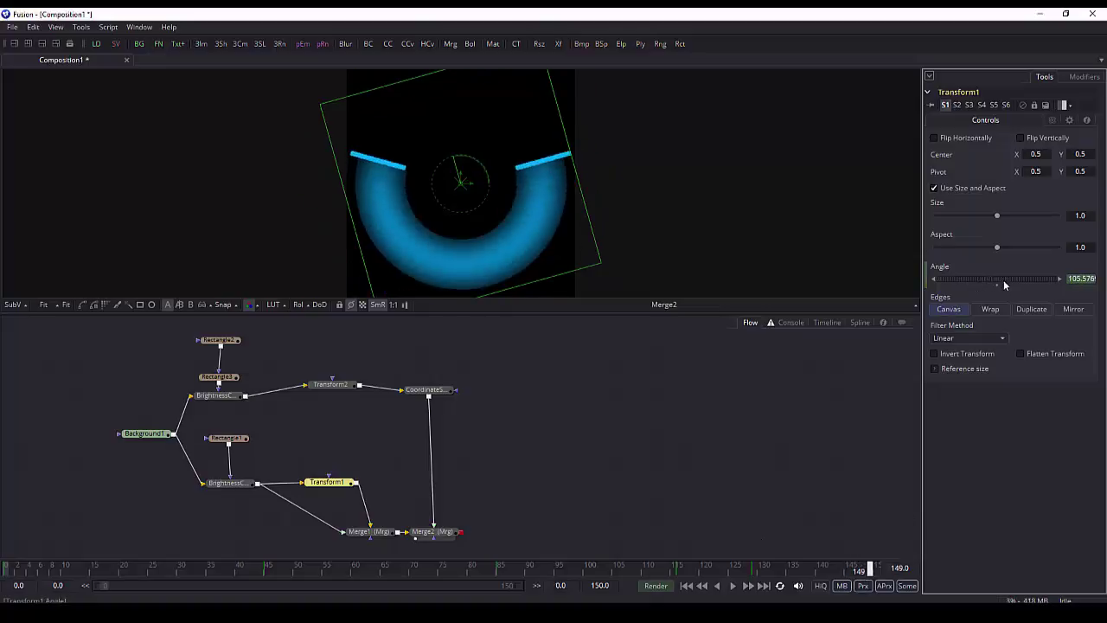
Step: Display Transform1's Angle curve in the spline editor and select all of its keyframes
click(859, 323)
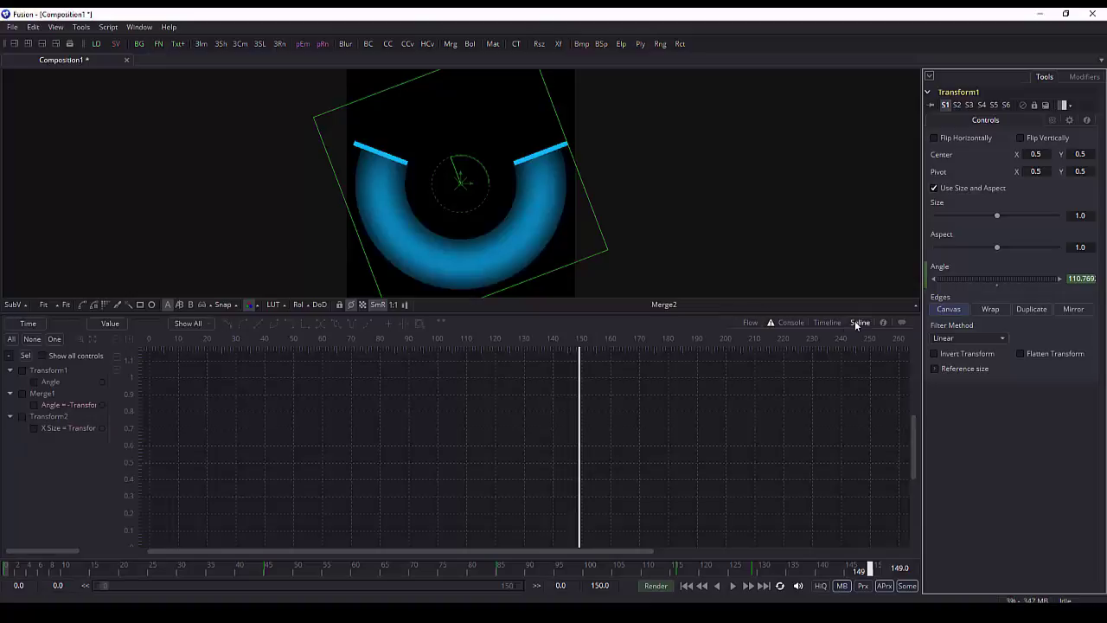
click(23, 371)
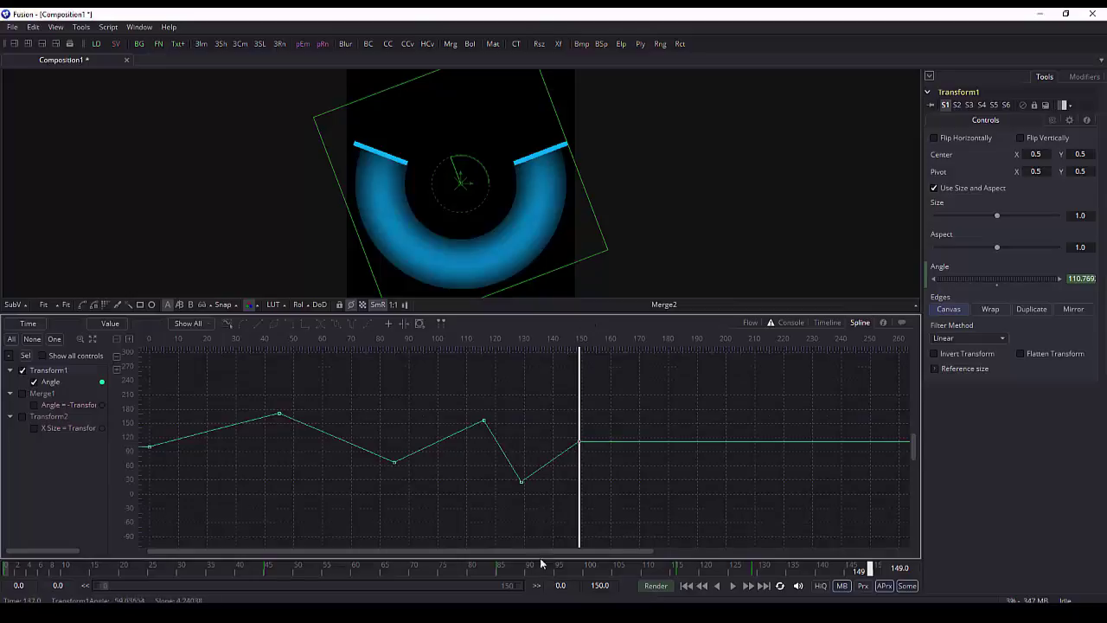
click(279, 415)
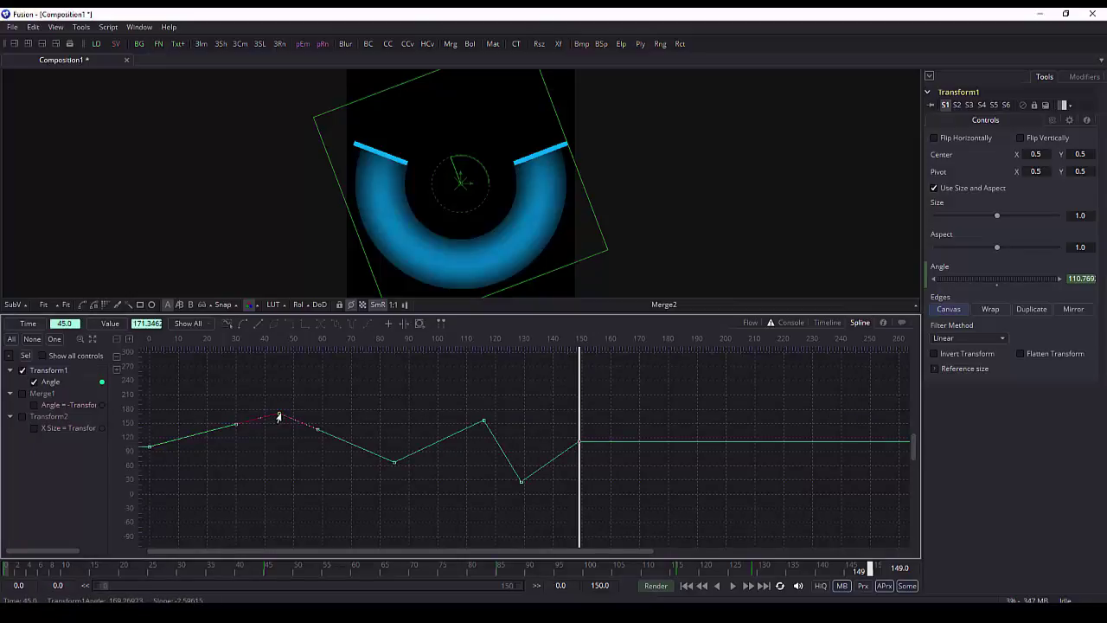
drag(318, 428, 318, 428)
click(226, 324)
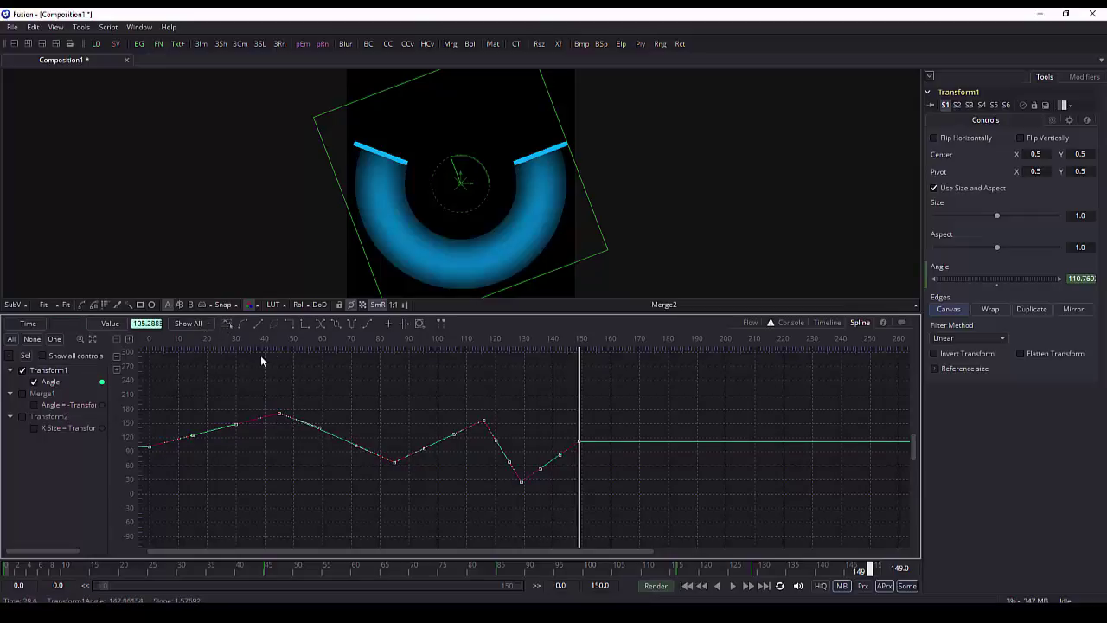
click(271, 478)
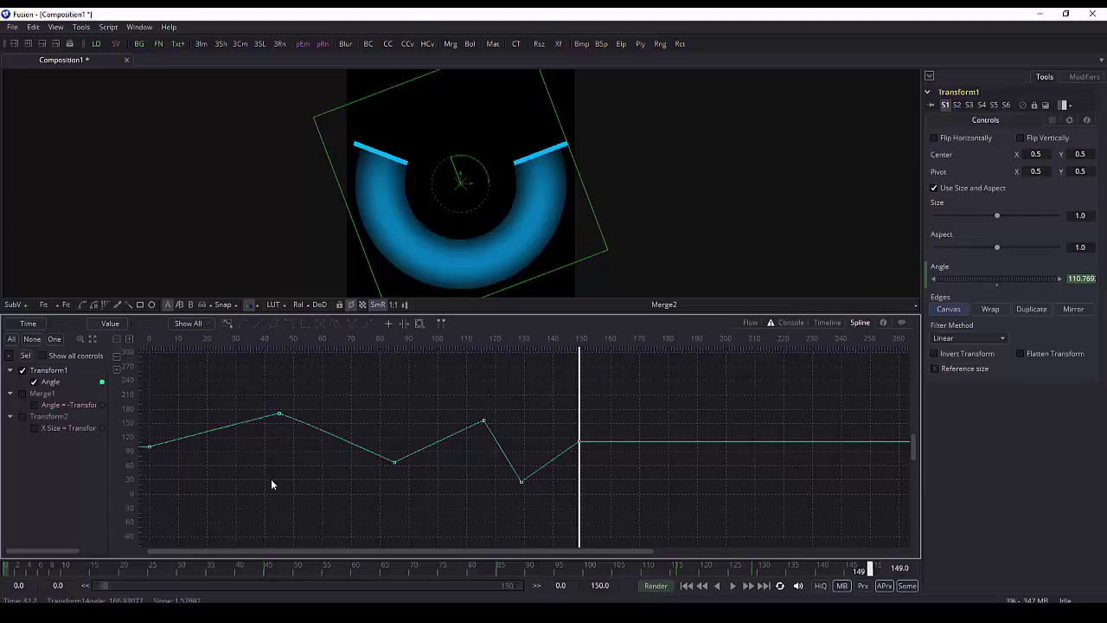
click(228, 324)
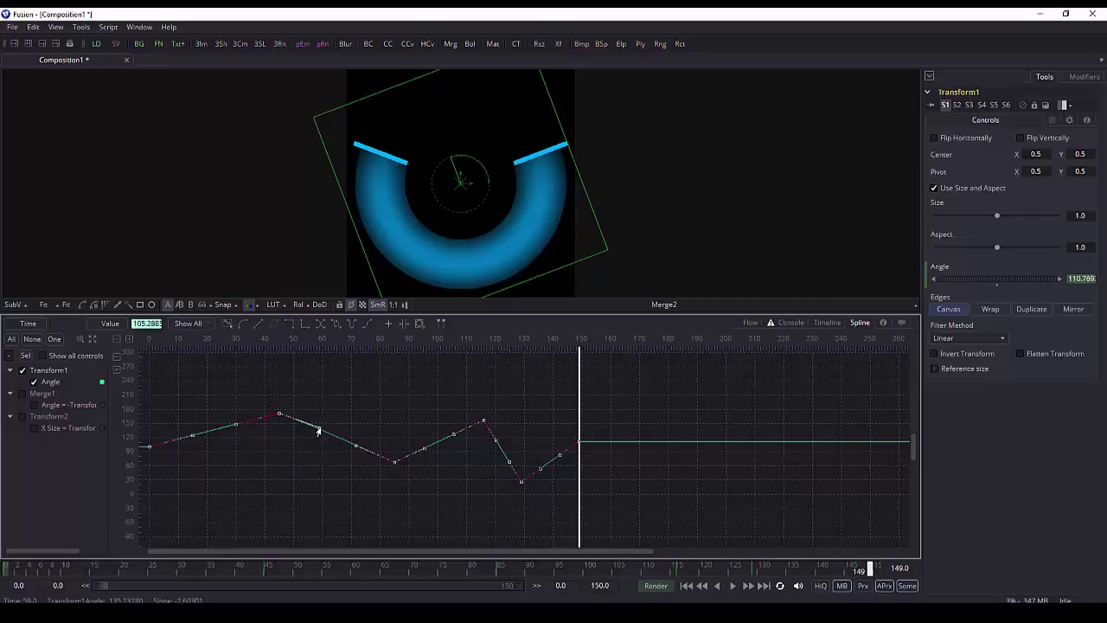
Step: Try easing the Angle curve by hand, reshaping the handles around the keyframes at frames 45, 85 and 116
drag(316, 430, 332, 417)
drag(235, 425, 224, 423)
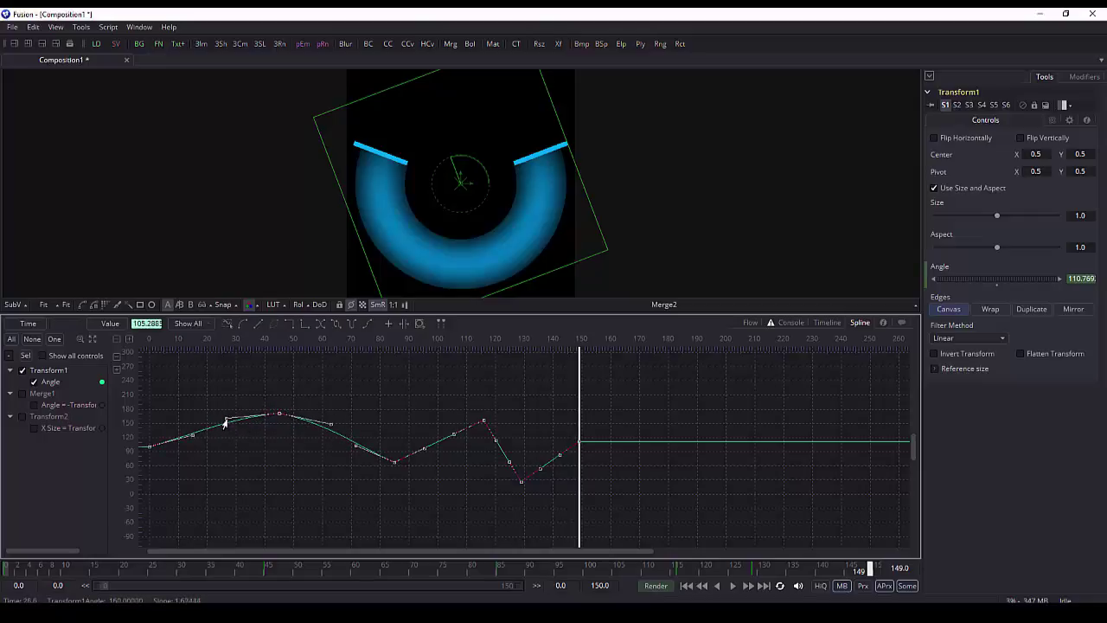
drag(352, 450, 346, 461)
drag(424, 452, 434, 465)
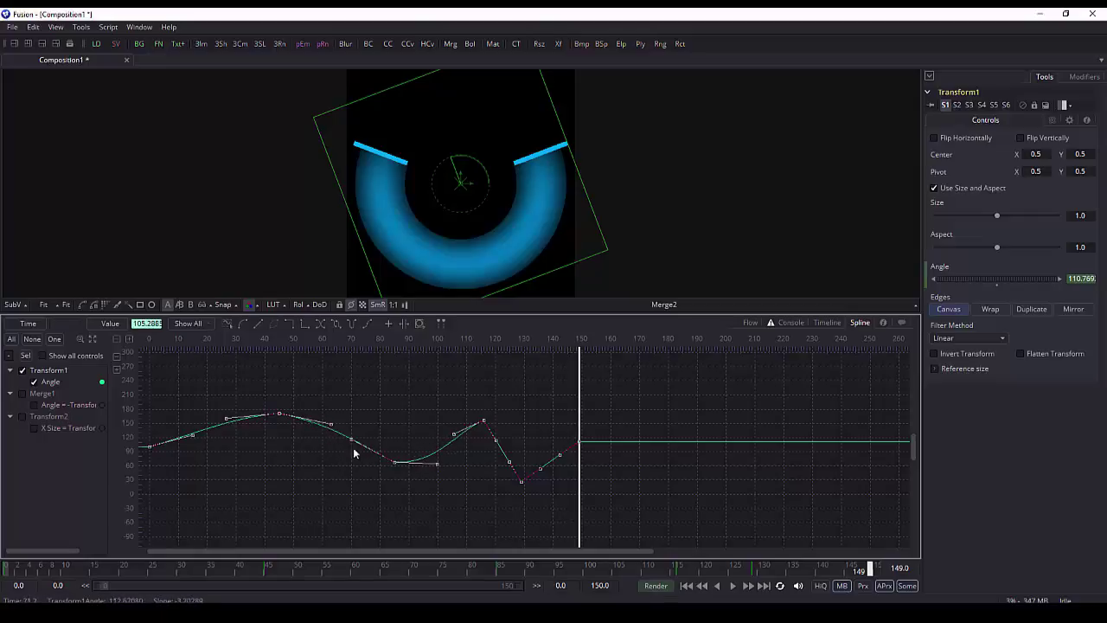
drag(349, 442, 348, 454)
drag(495, 439, 522, 423)
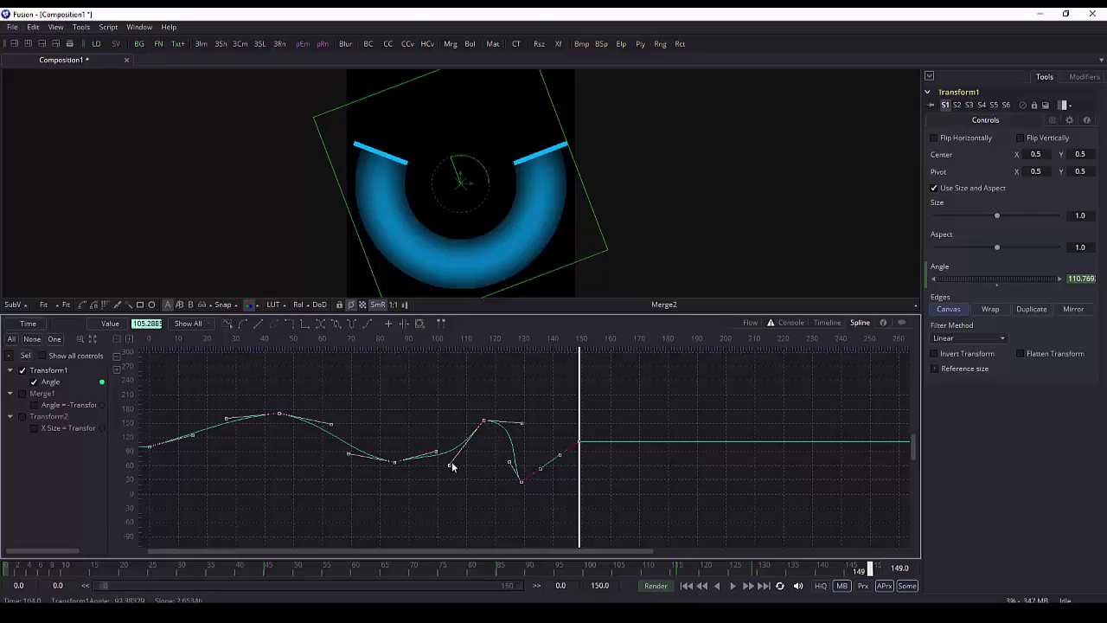
drag(446, 462, 418, 425)
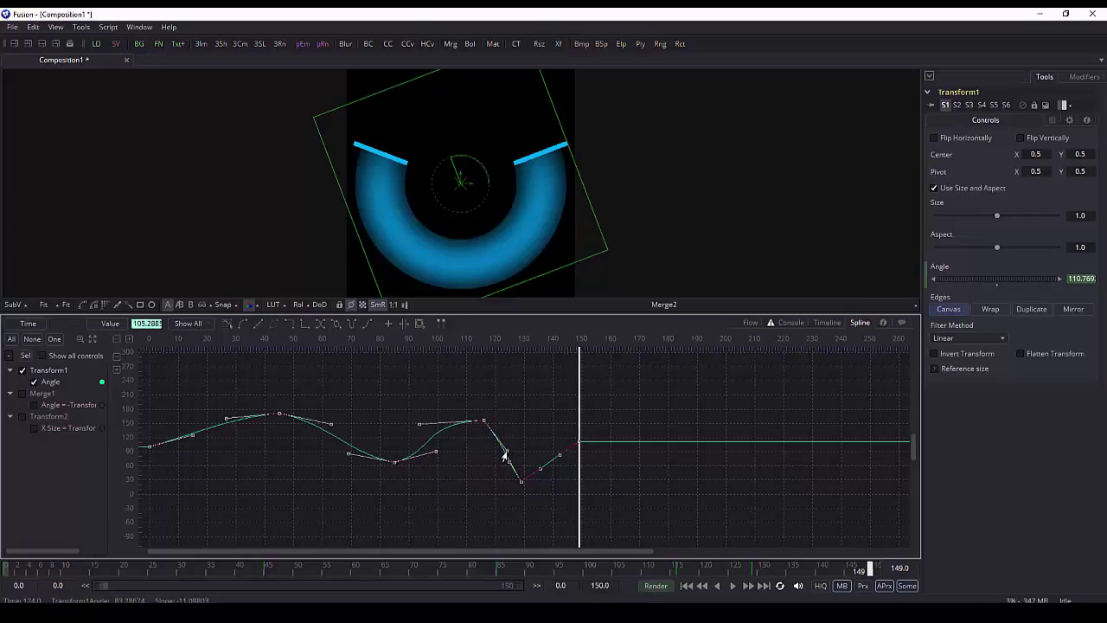
drag(507, 457, 513, 442)
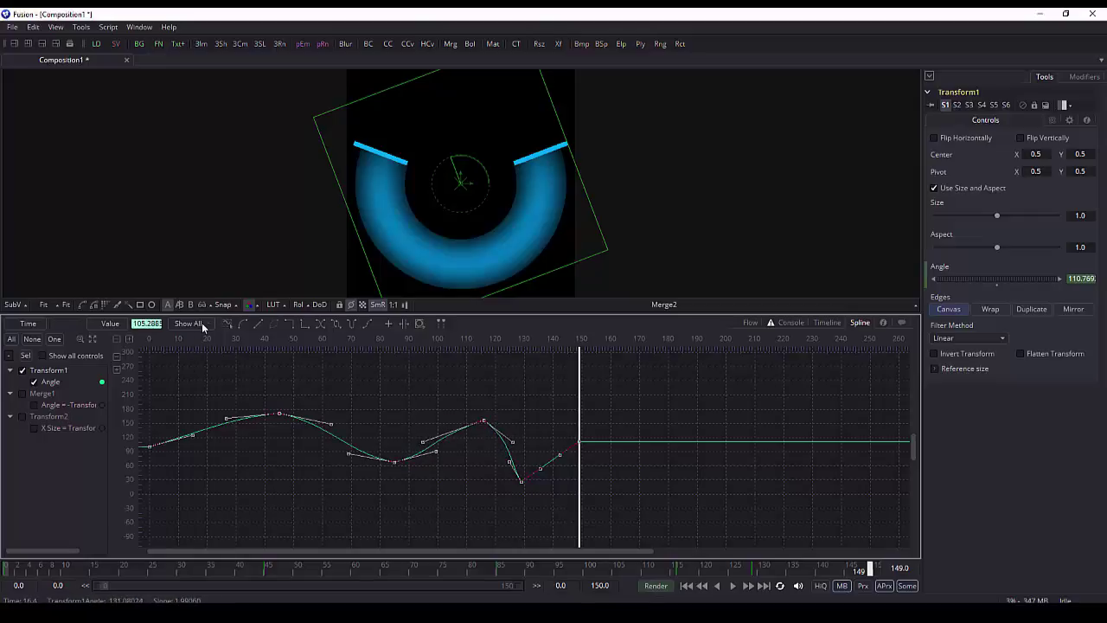
Step: Reset the selected Angle keyframes to linear and try bending the handles on both sides of the frame 116 keyframe
click(257, 326)
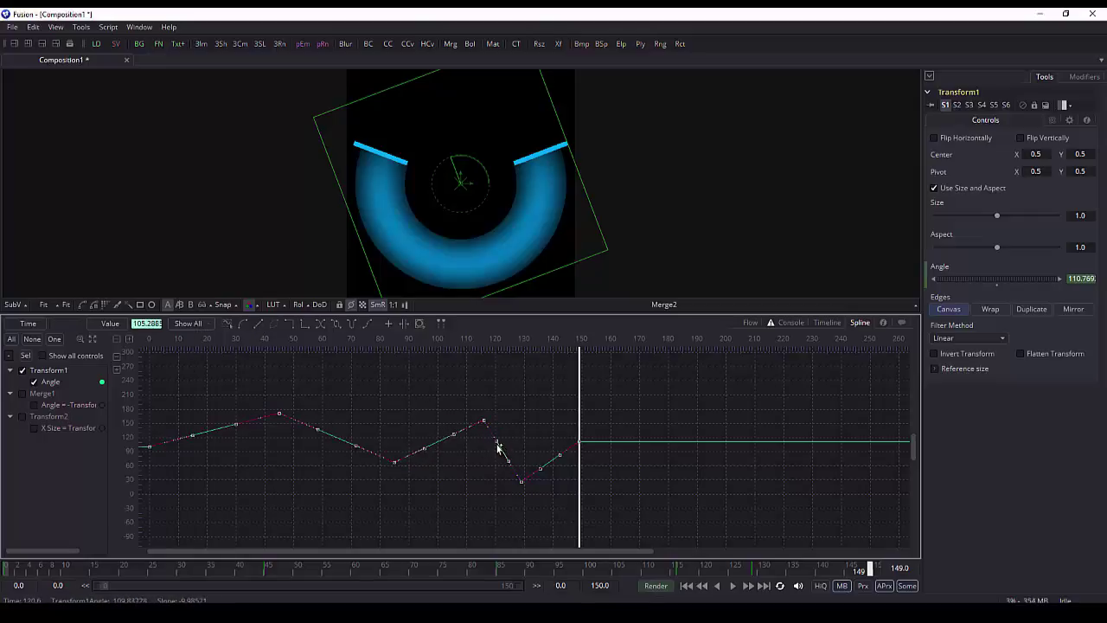
drag(495, 446, 520, 419)
drag(451, 435, 422, 426)
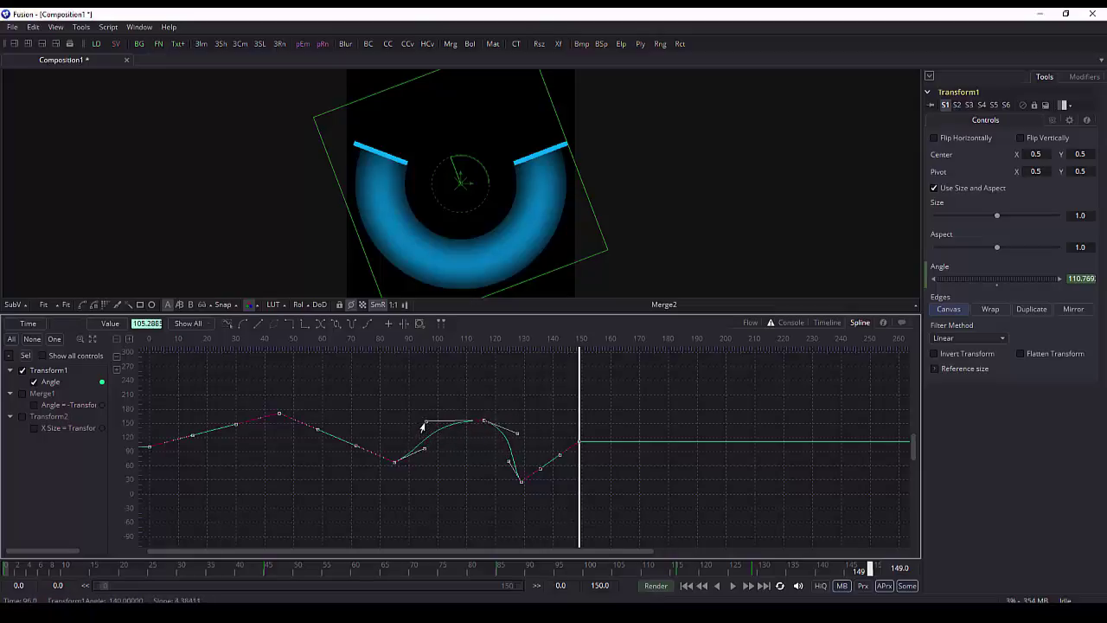
Step: Smooth all selected Angle keyframes and adjust the handles at frames 129, 0, 45 and 116 for flatter, longer easing
click(245, 323)
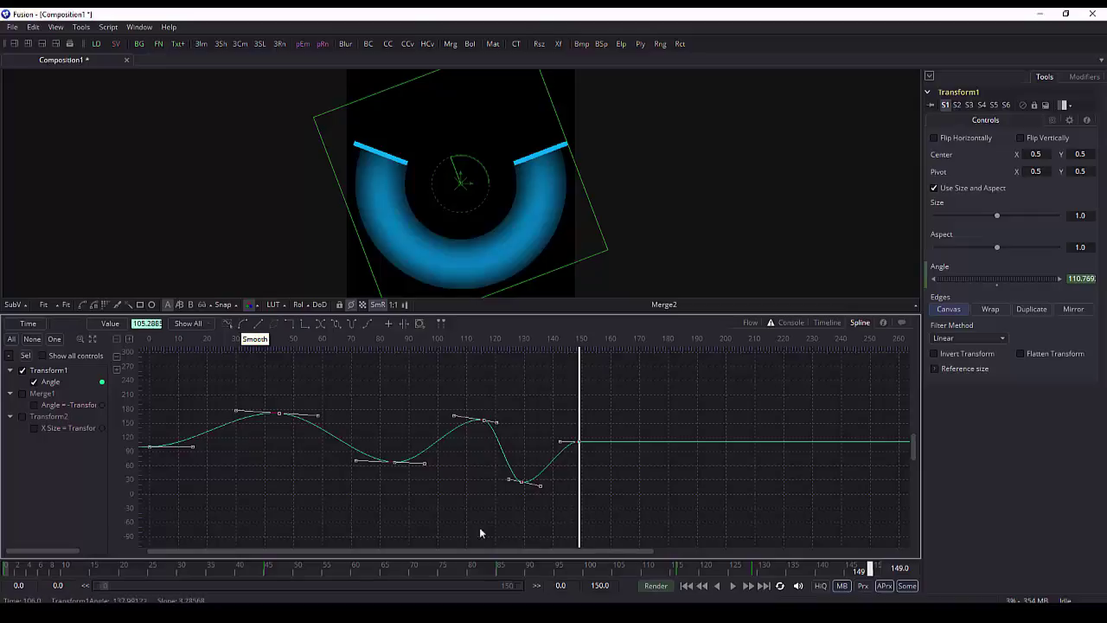
drag(506, 483, 561, 485)
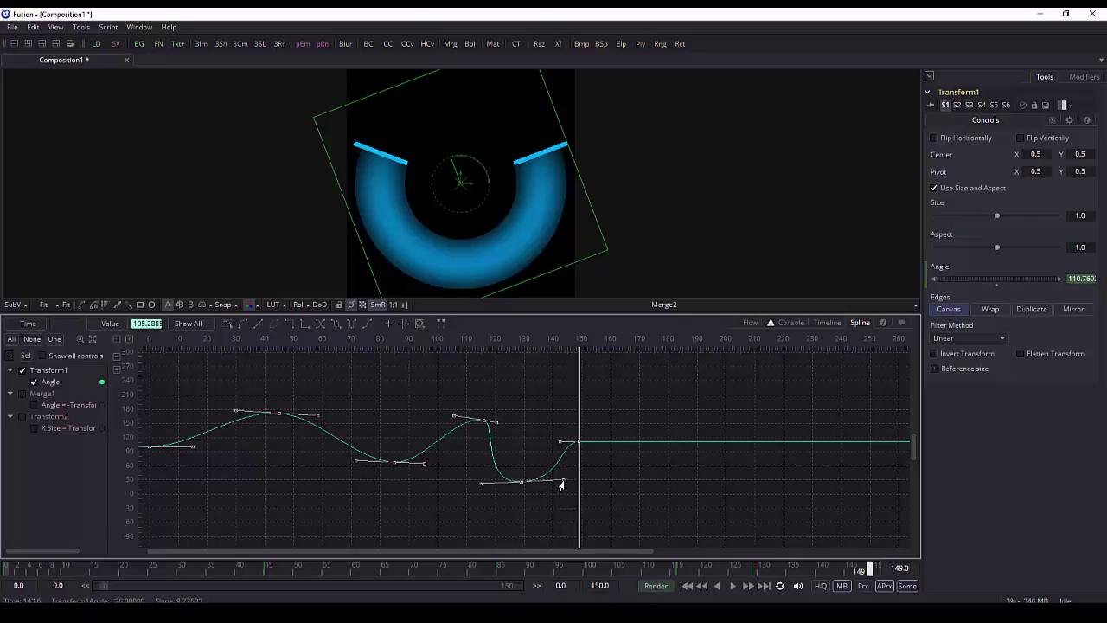
drag(192, 447, 222, 452)
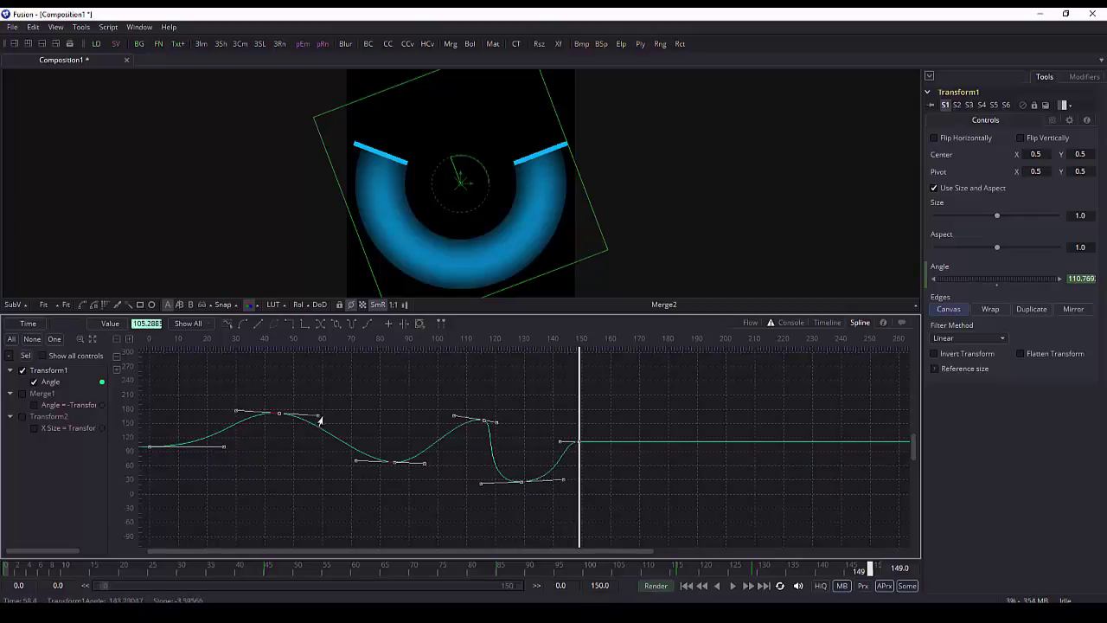
drag(319, 419, 328, 415)
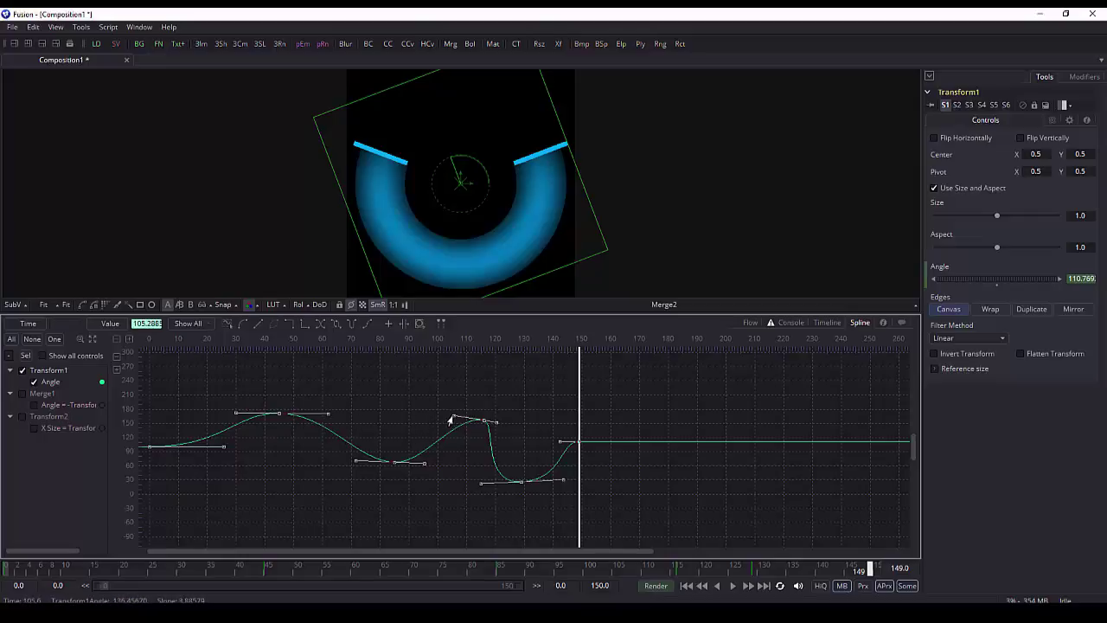
drag(450, 420, 421, 420)
drag(497, 422, 510, 425)
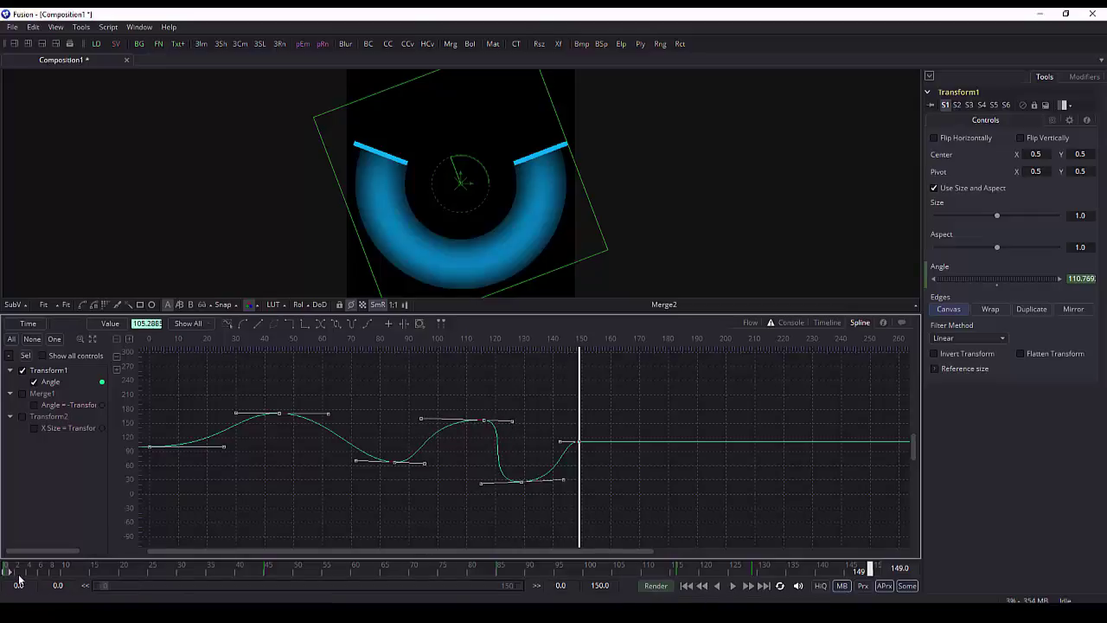
Step: Check the console's error messages and extend the render range to end at frame 150
click(17, 572)
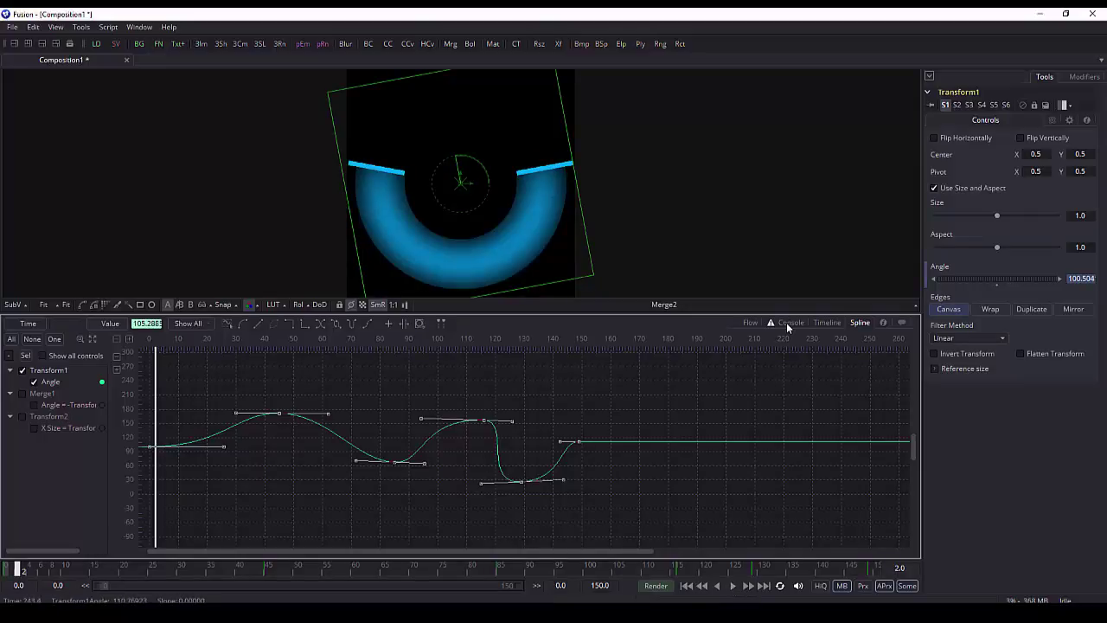
click(750, 324)
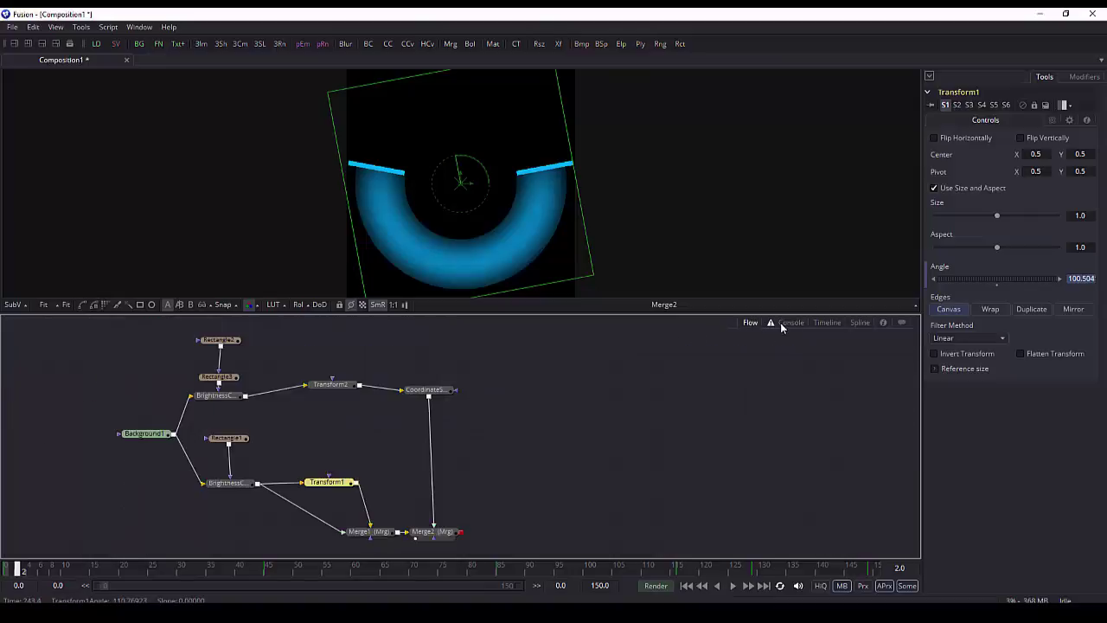
click(782, 323)
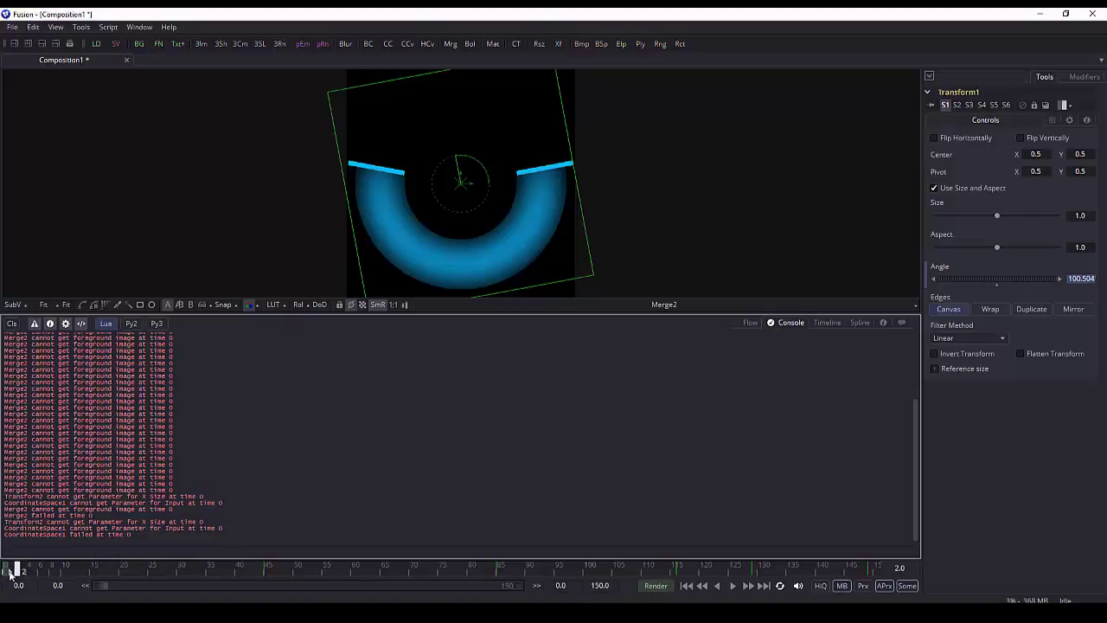
key(space)
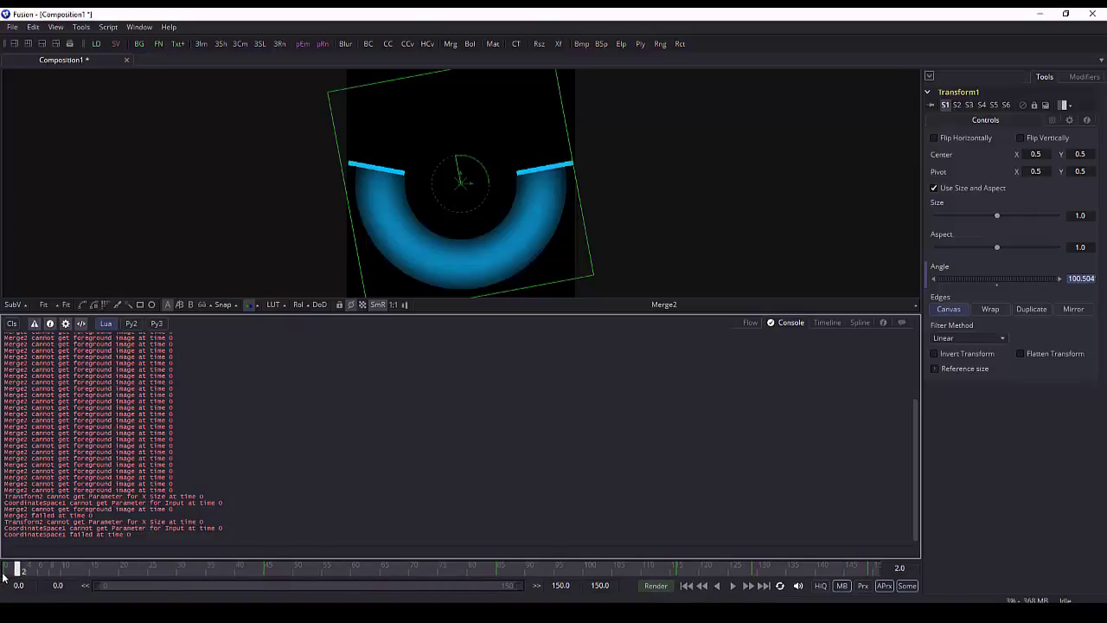
Step: Preview the animation by scrubbing and playing it from the start, and return to frame 0 in the node flow
drag(18, 573, 326, 554)
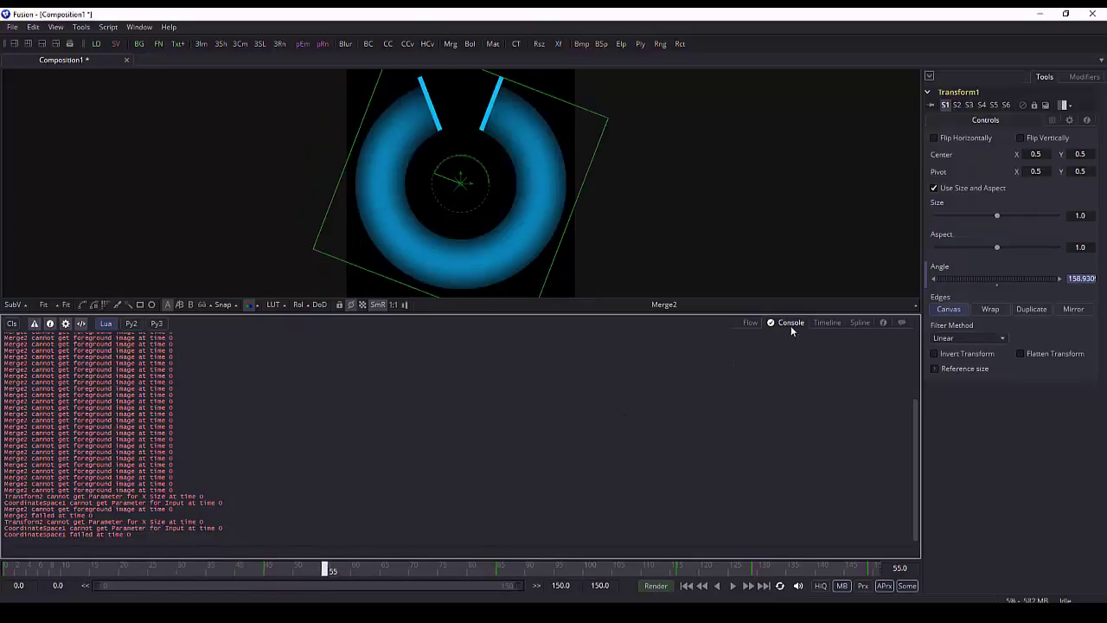
click(750, 323)
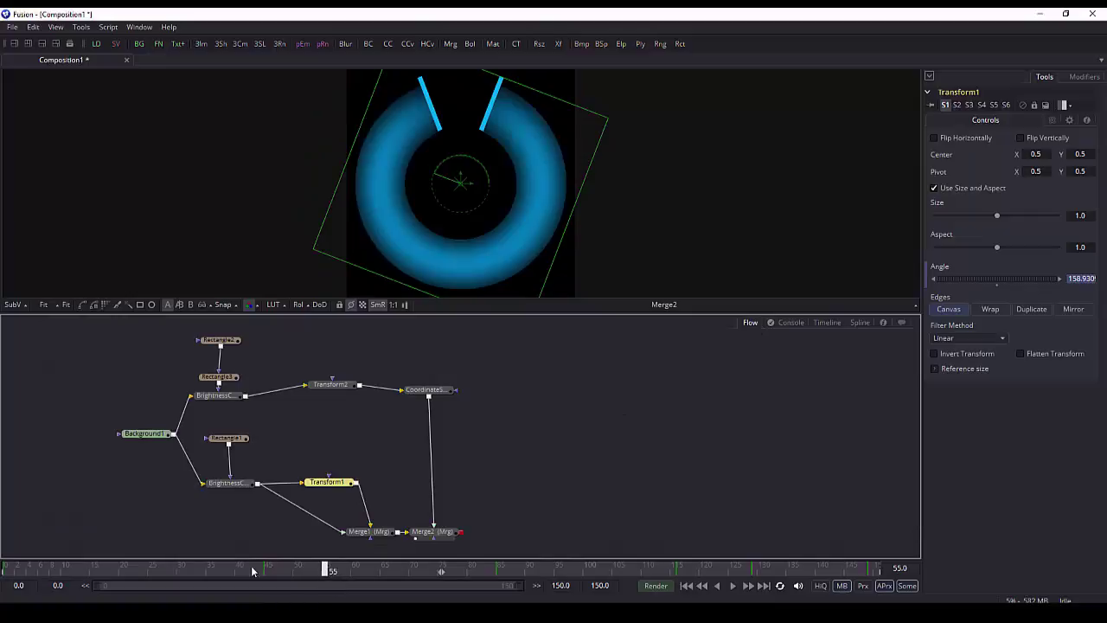
click(9, 569)
click(733, 586)
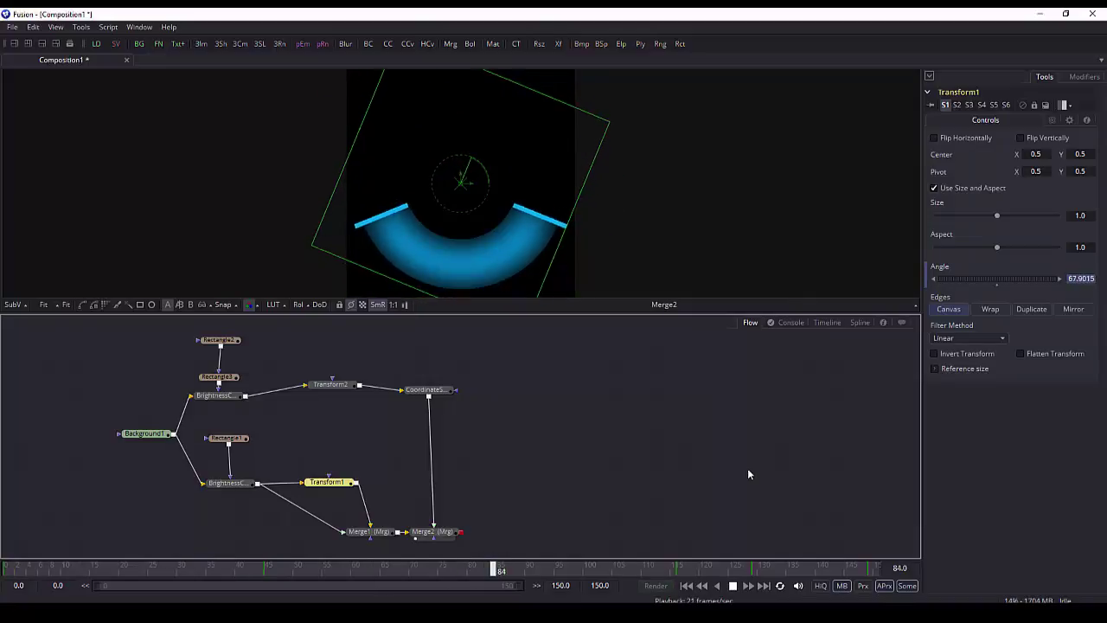
click(733, 585)
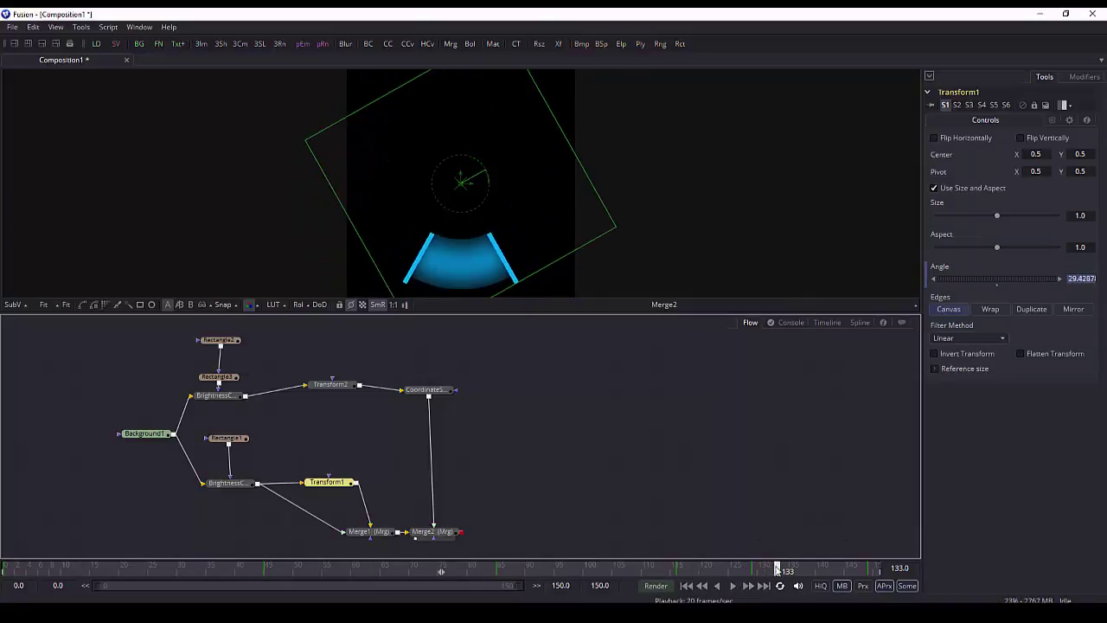
drag(777, 569, 98, 505)
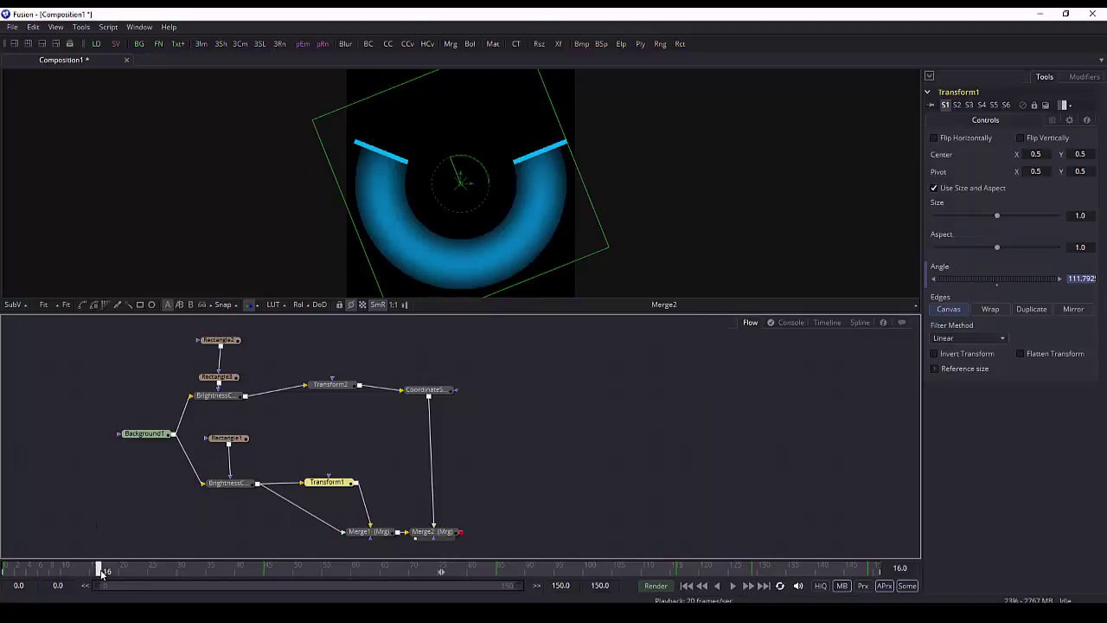
drag(100, 573, 7, 571)
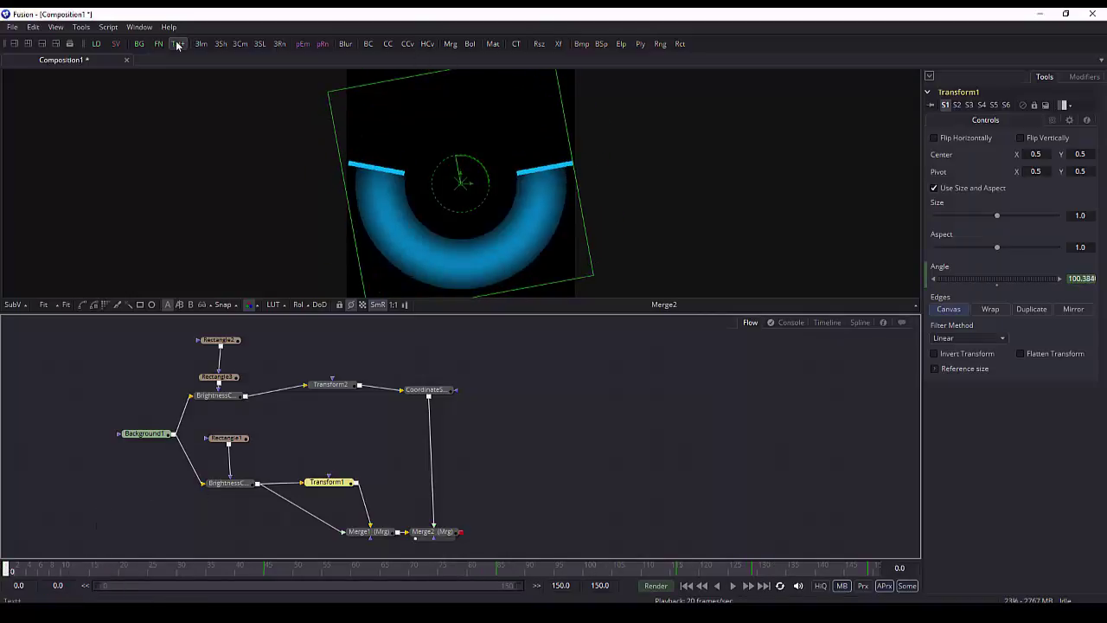
click(81, 27)
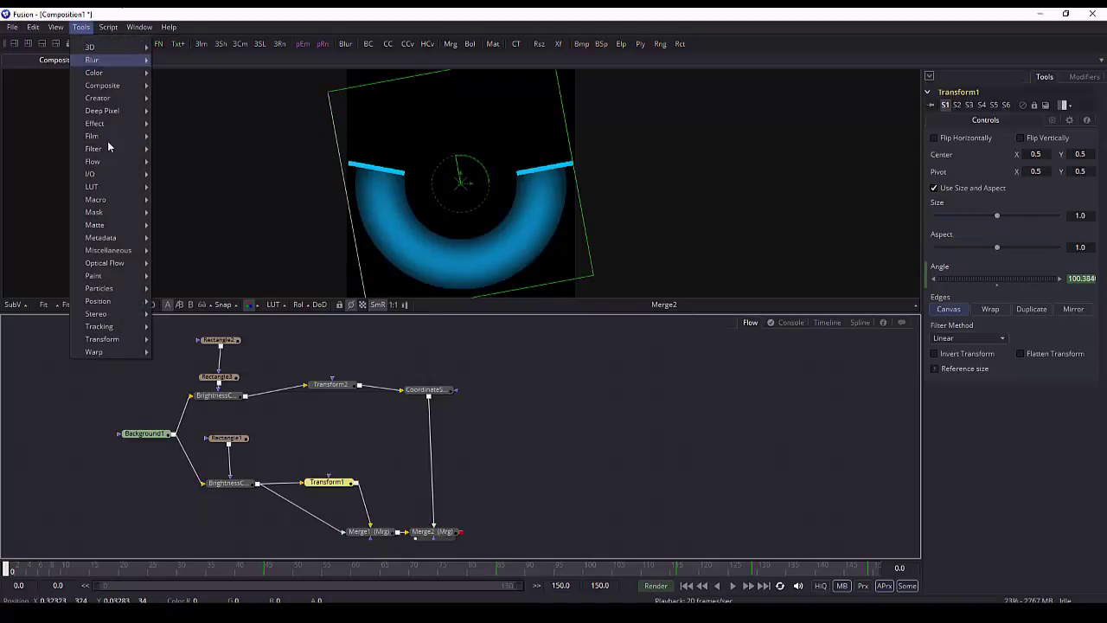
click(180, 187)
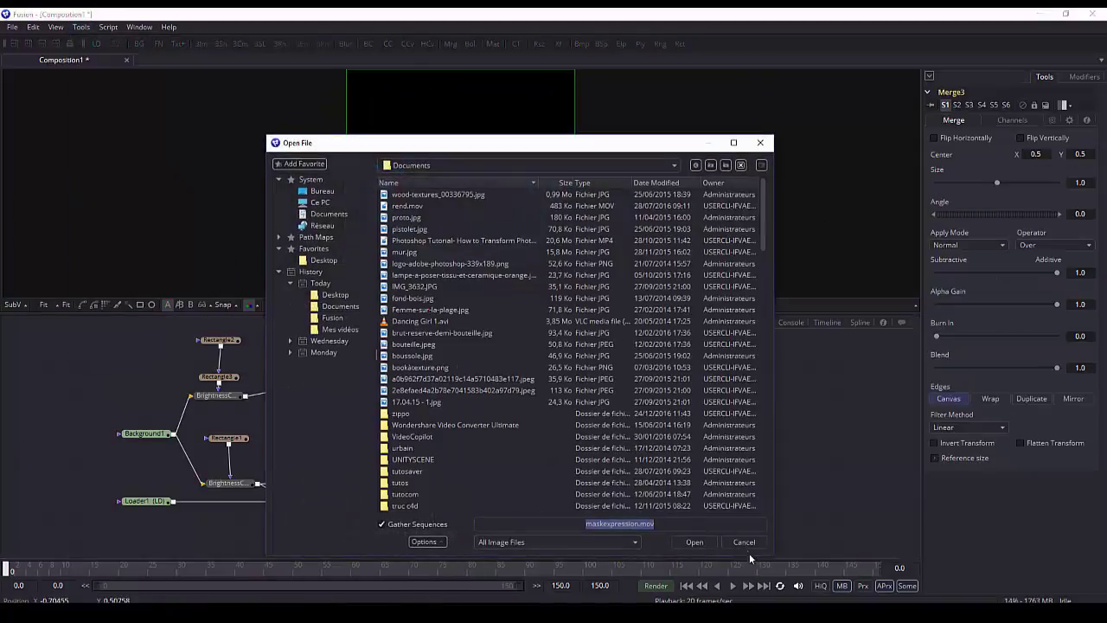
click(744, 544)
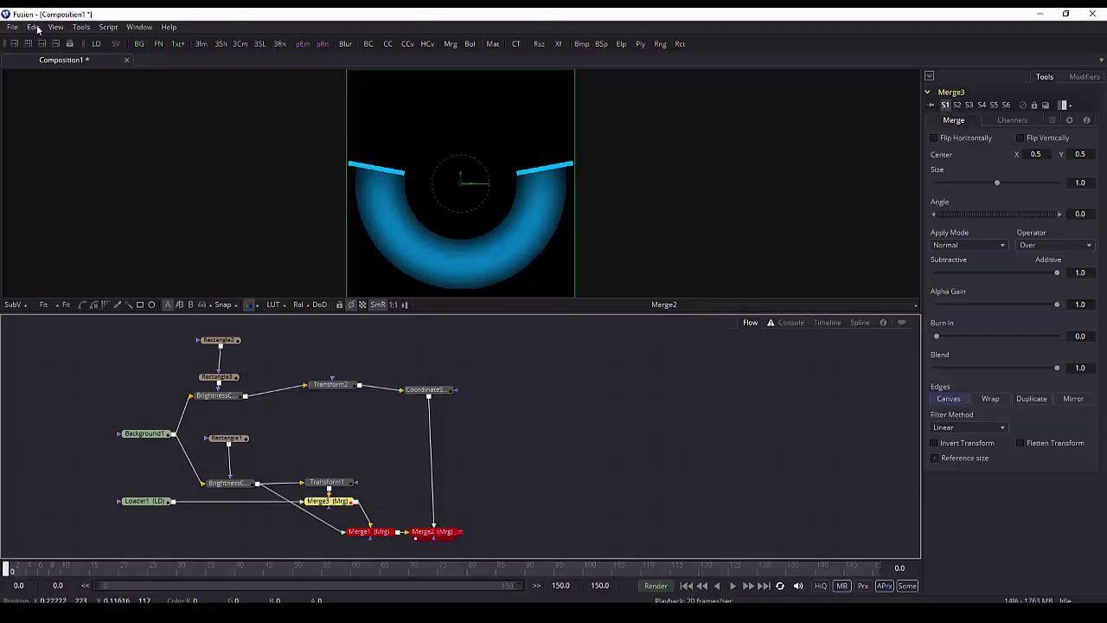
click(33, 29)
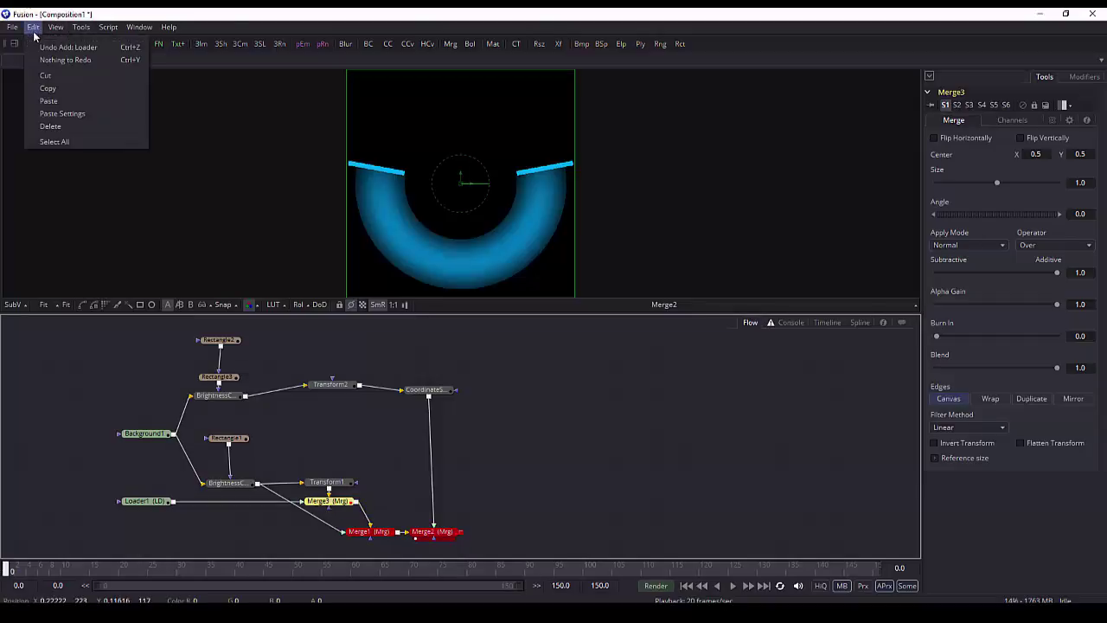
click(53, 48)
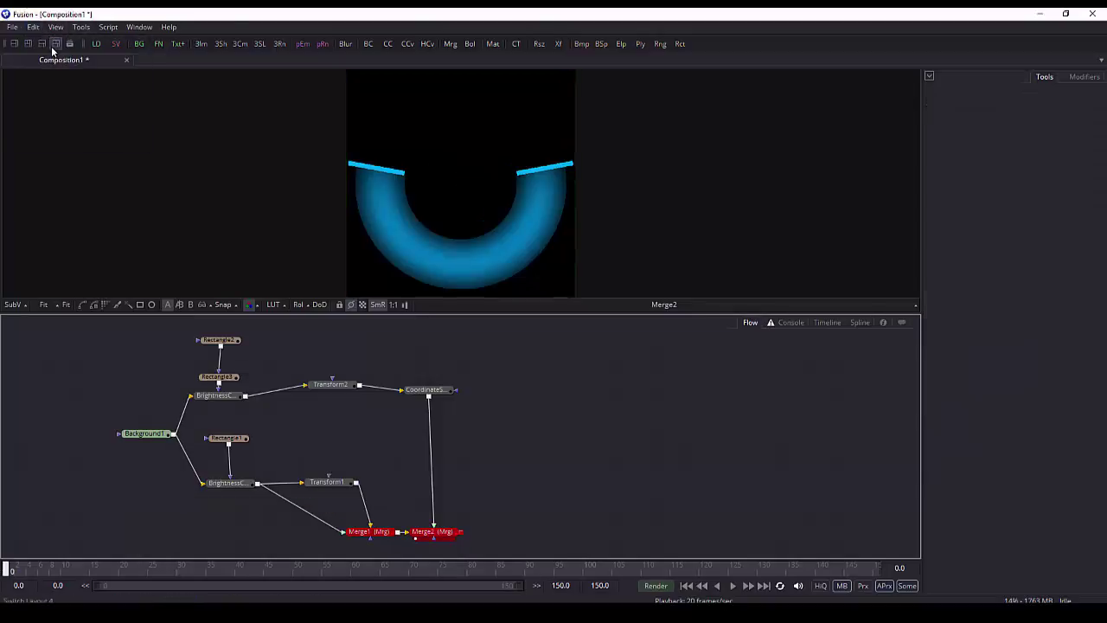
Step: Add a Loader after Merge2, show only QuickTime Movies files, and load maskexpression.mov from the Desktop folder
click(440, 536)
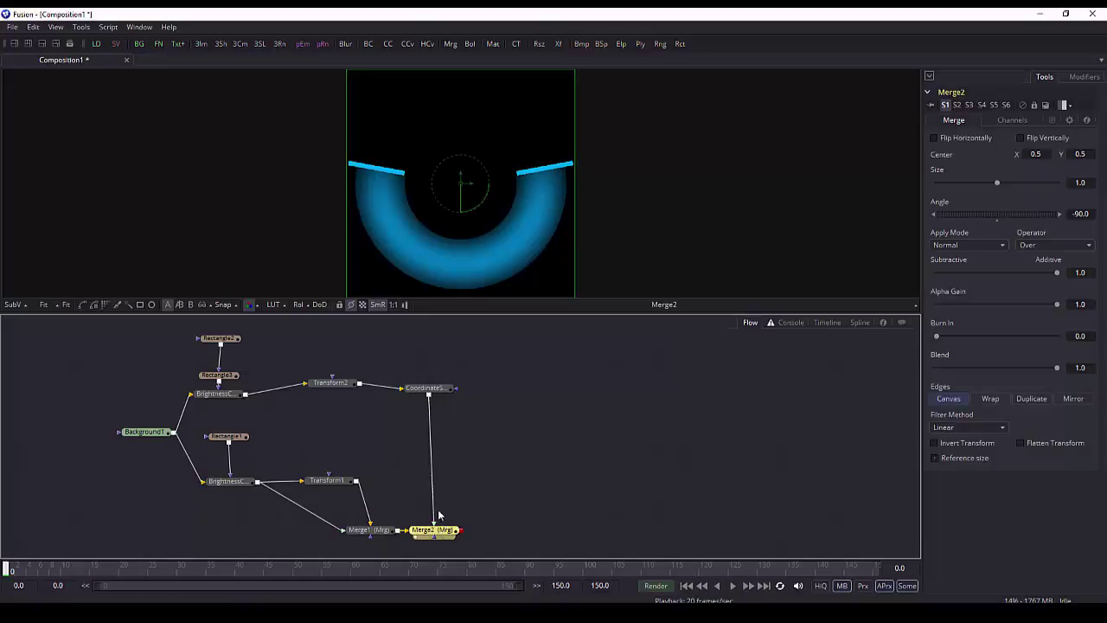
click(81, 27)
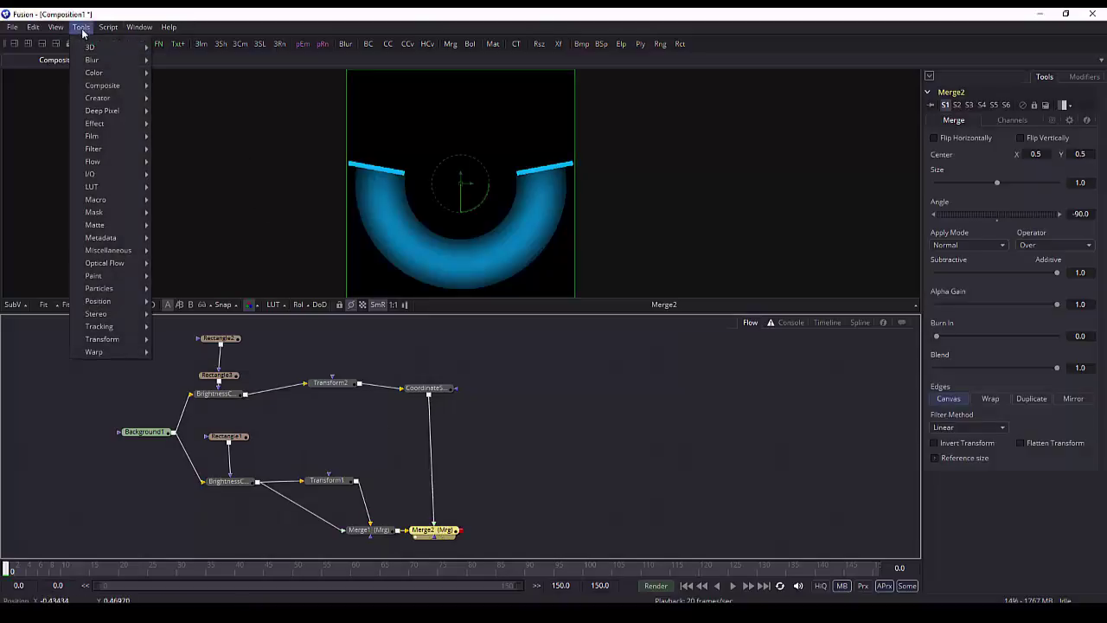
mouse_move(115, 183)
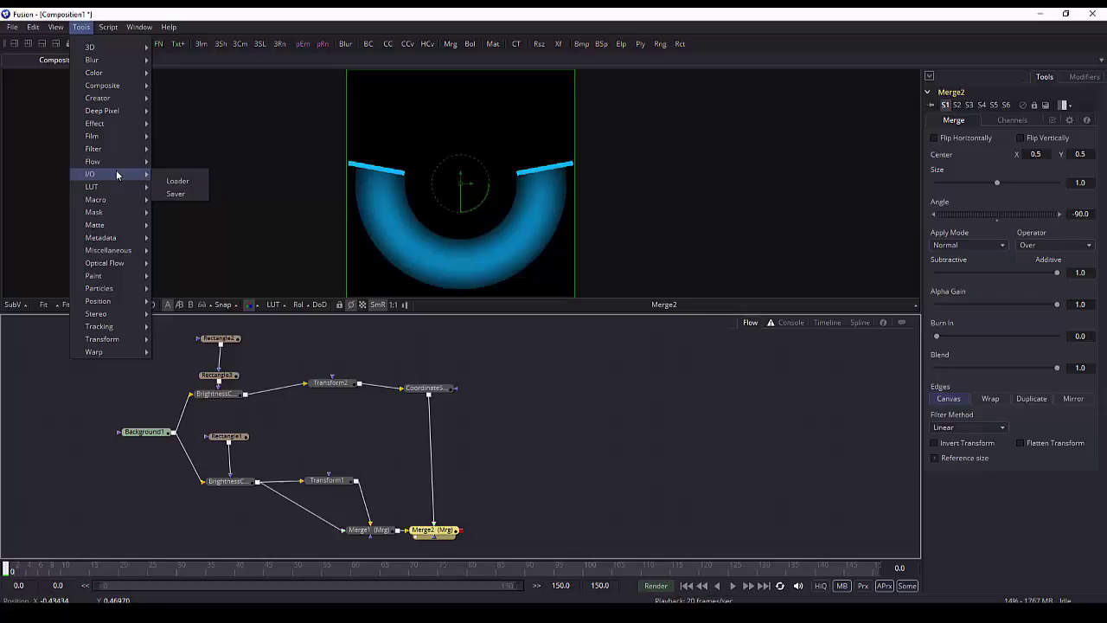
click(177, 181)
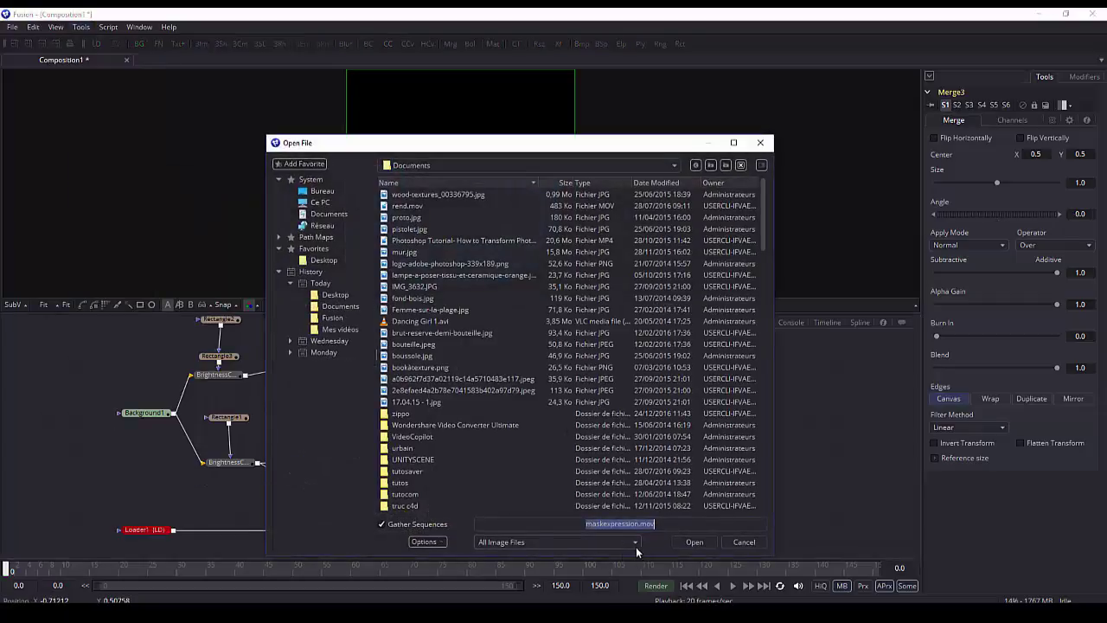
click(636, 543)
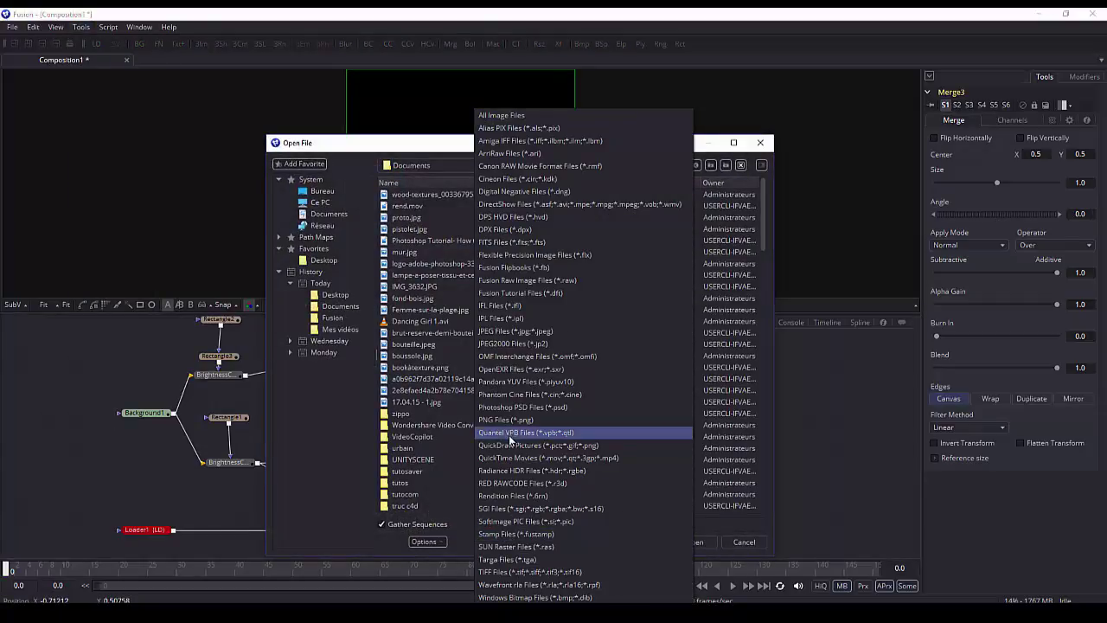
click(512, 446)
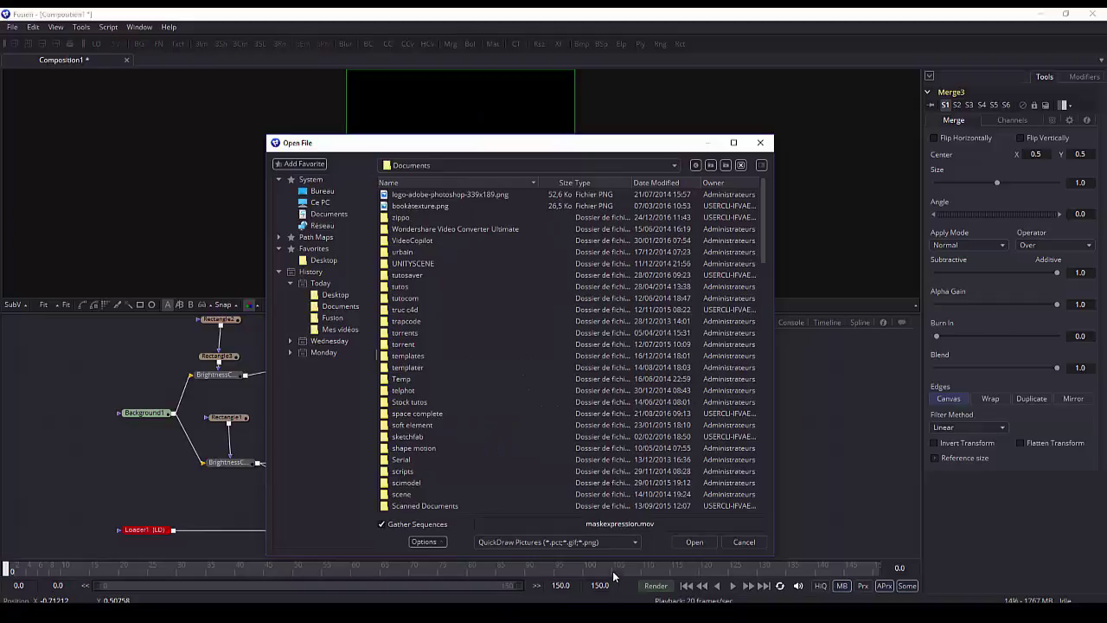
click(632, 543)
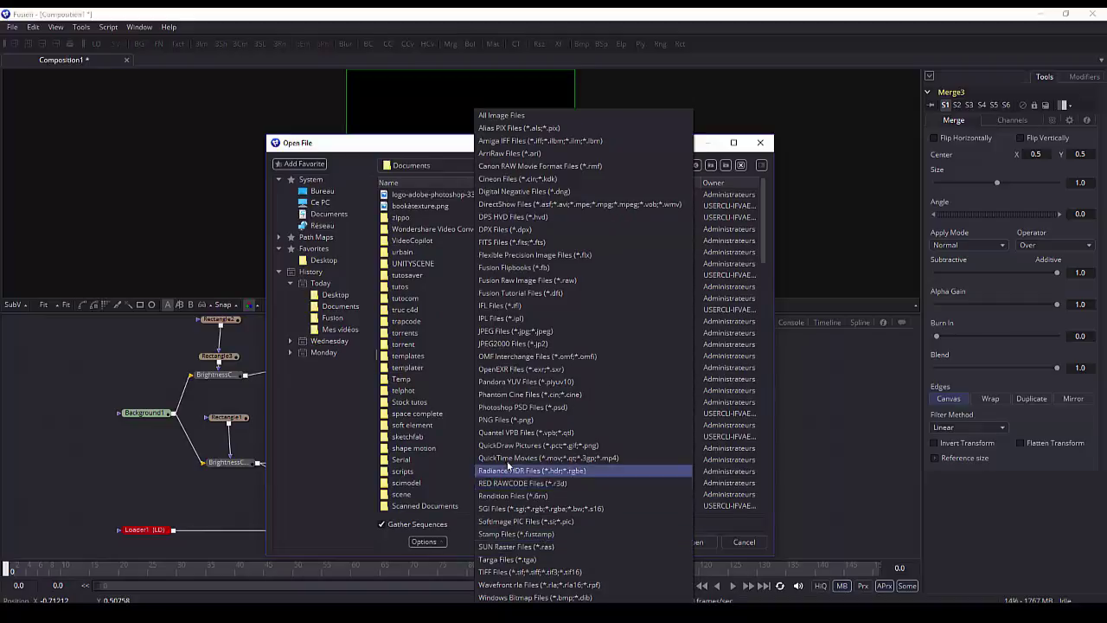
click(542, 457)
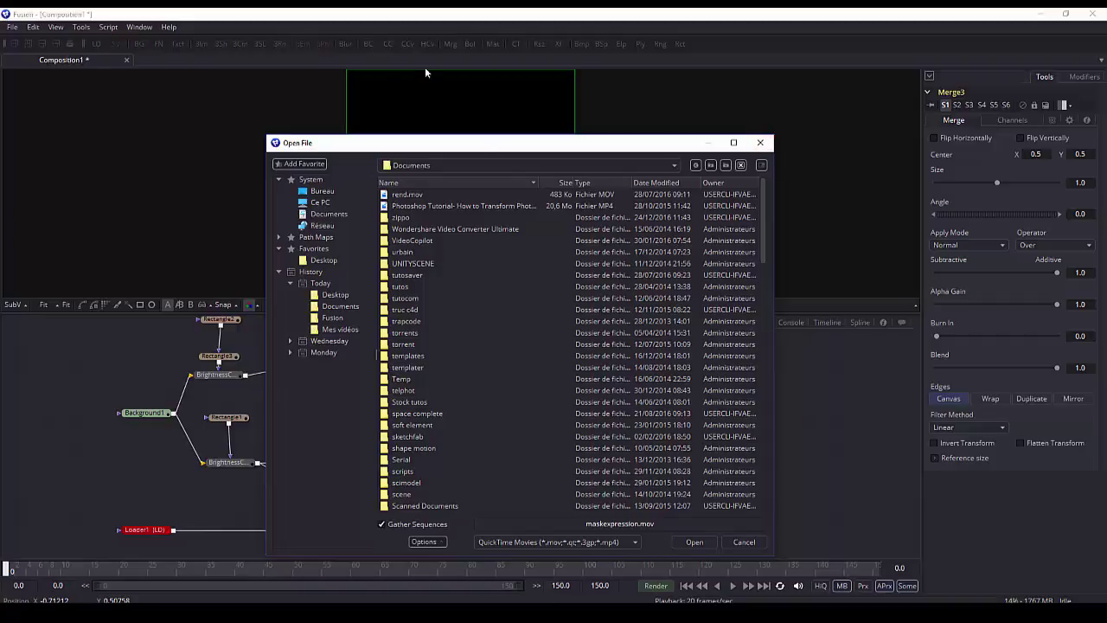
click(315, 191)
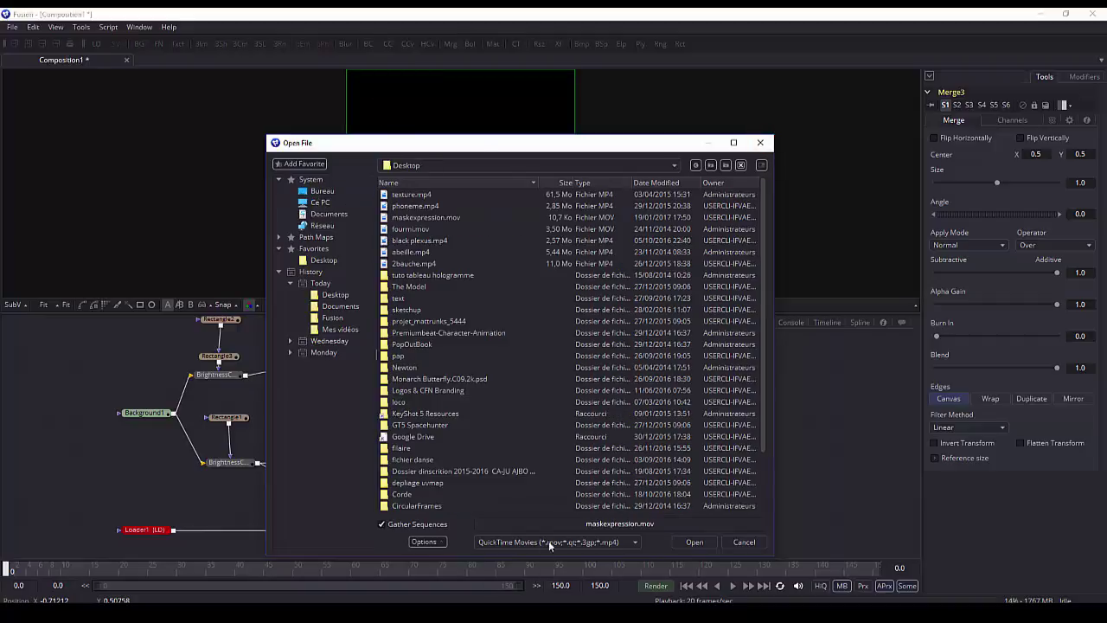
click(695, 543)
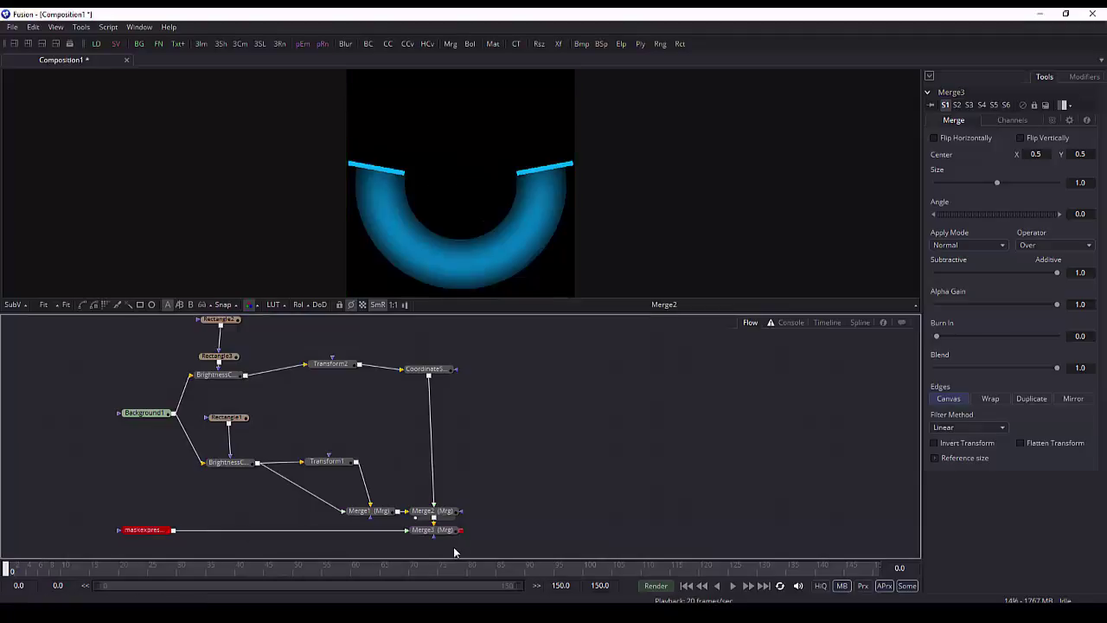
Step: Delete the Merge3 node, move the maskexpression.mov loader to the right of Merge2, and connect Merge2's output to it
key(Delete)
drag(167, 530, 600, 520)
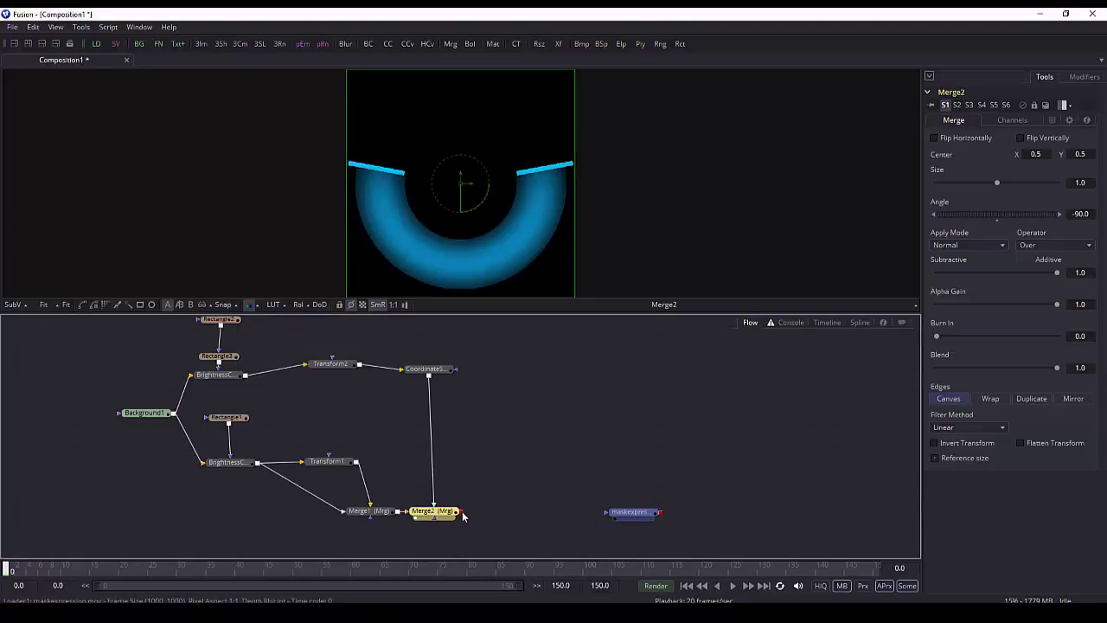
drag(462, 511, 607, 512)
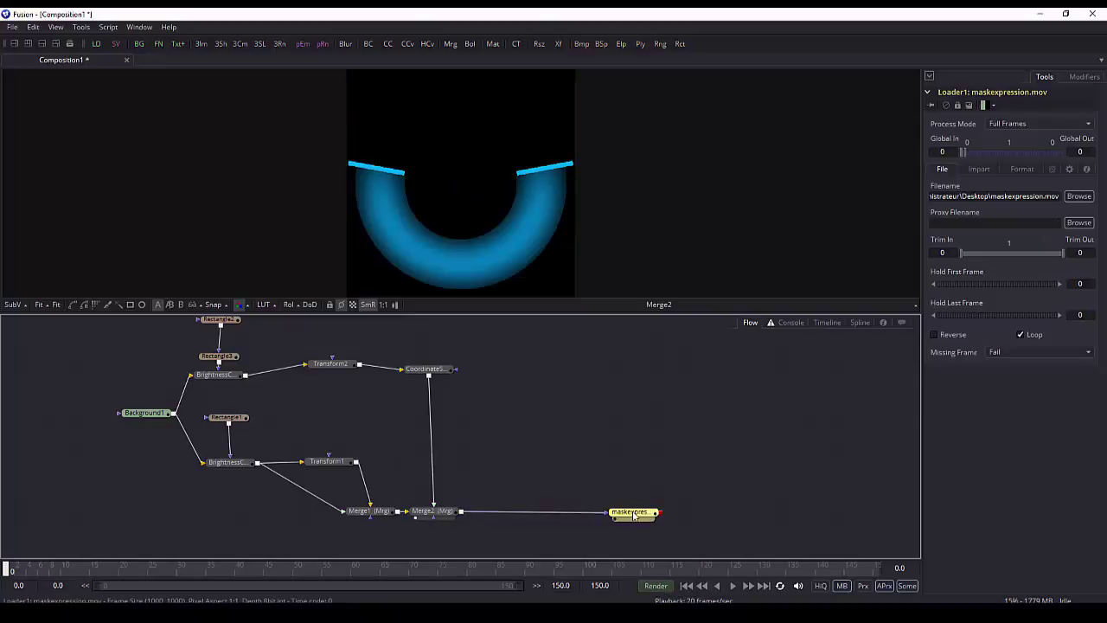
Step: Render frames 0 to 150 with the Final configuration and dismiss the completion message
click(656, 586)
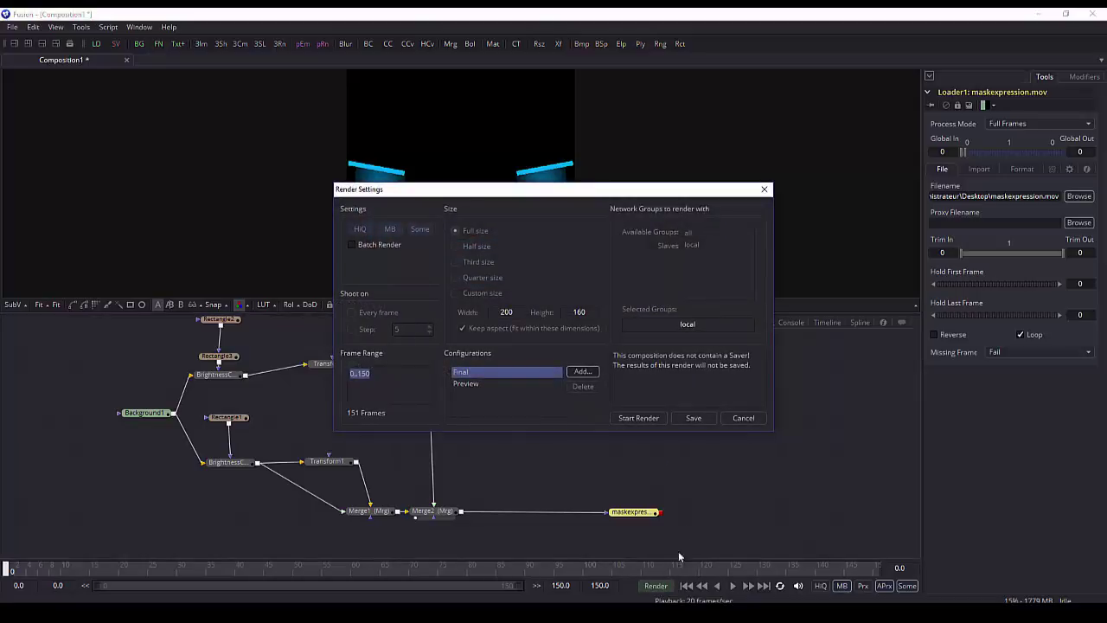
click(637, 418)
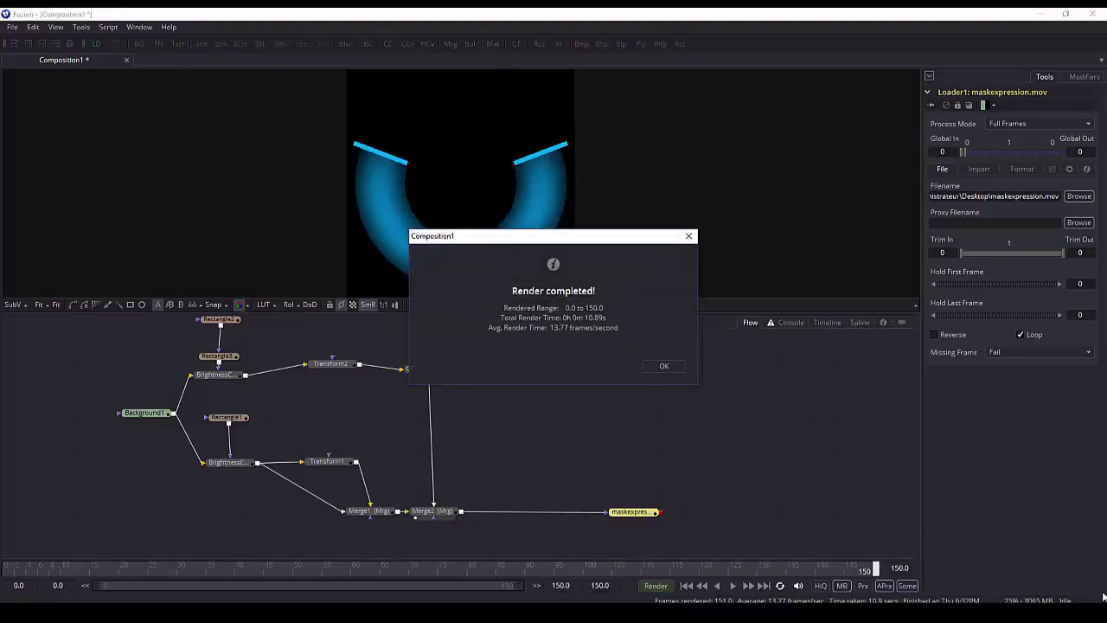
click(658, 367)
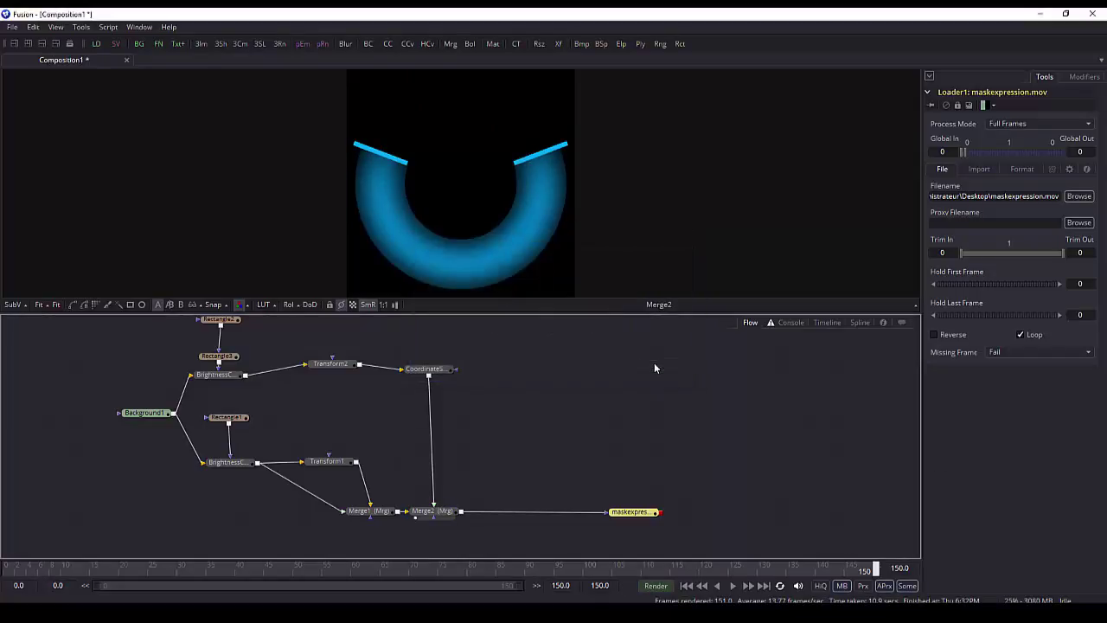